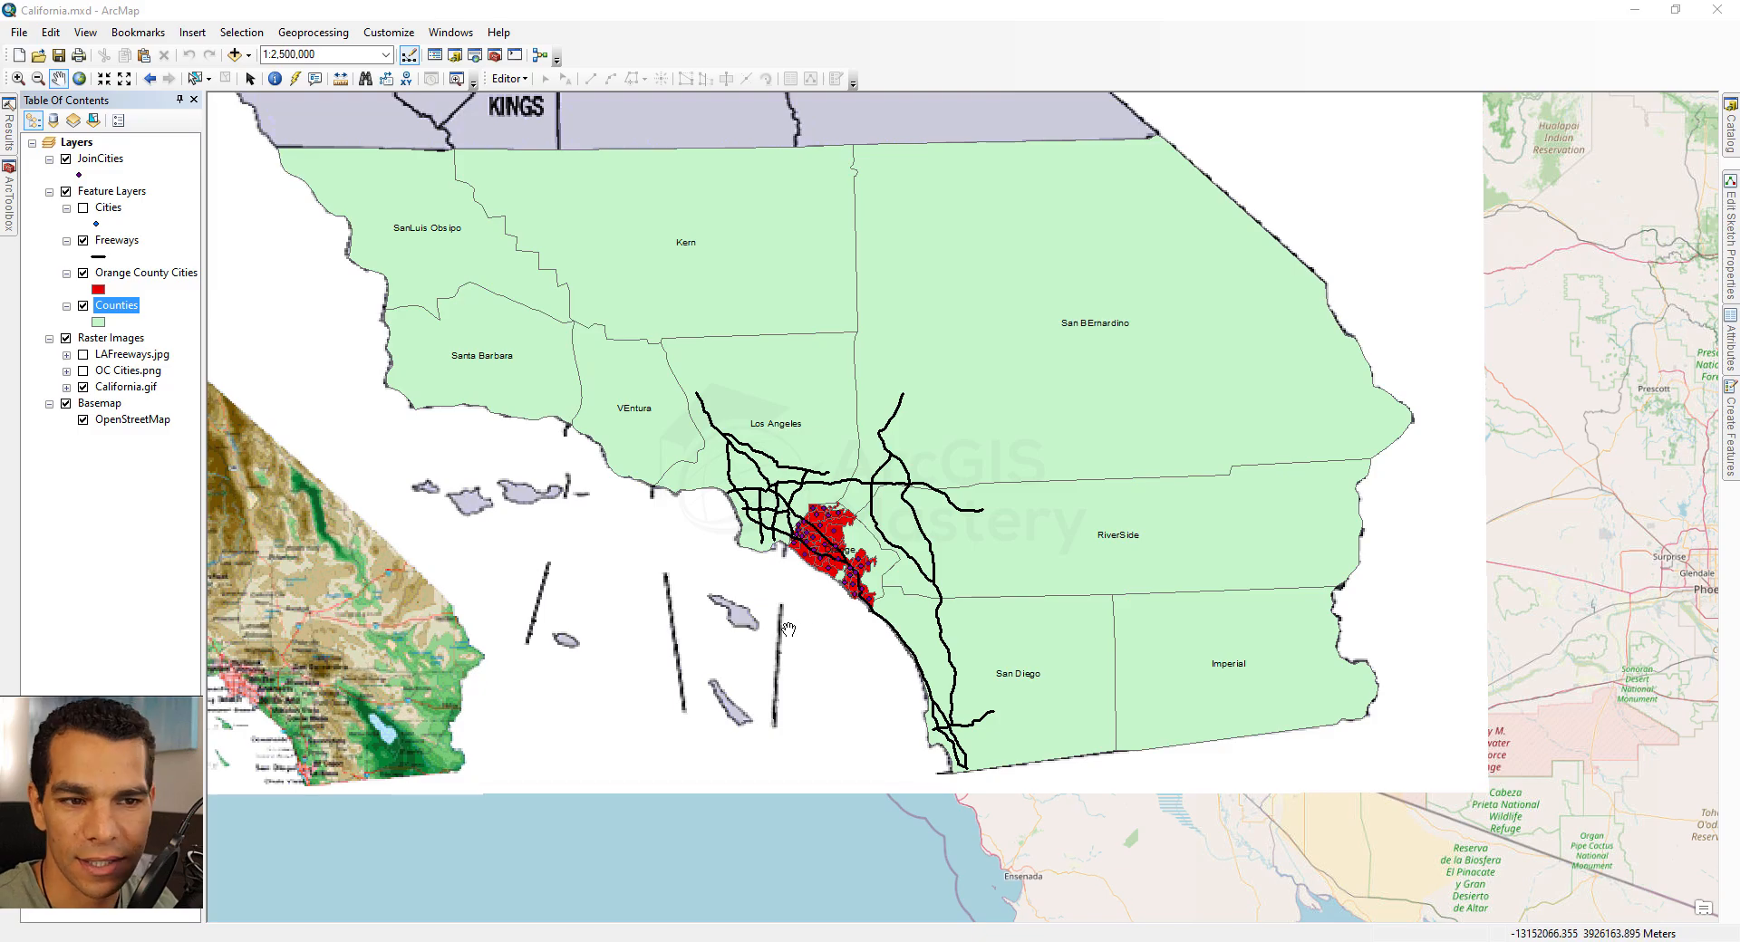
Open the label settings in the properties of the Counties layer.
{"action": "right_click", "coordinate": [118, 308]}
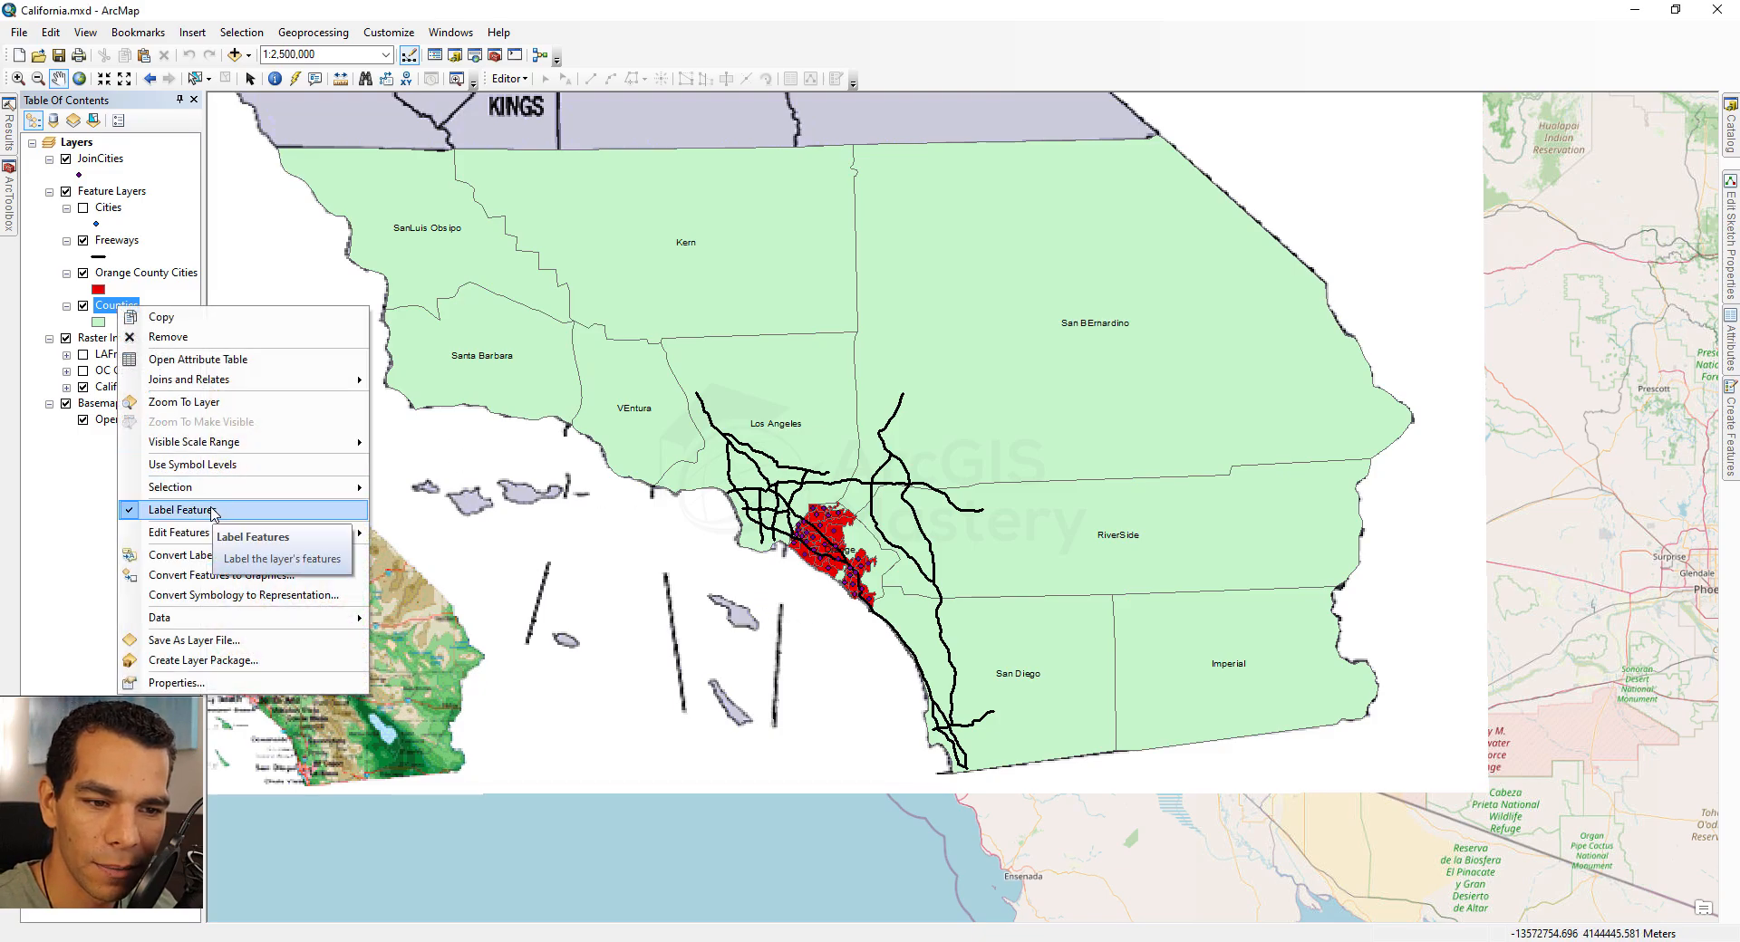
{"action": "left_click", "coordinate": [210, 684]}
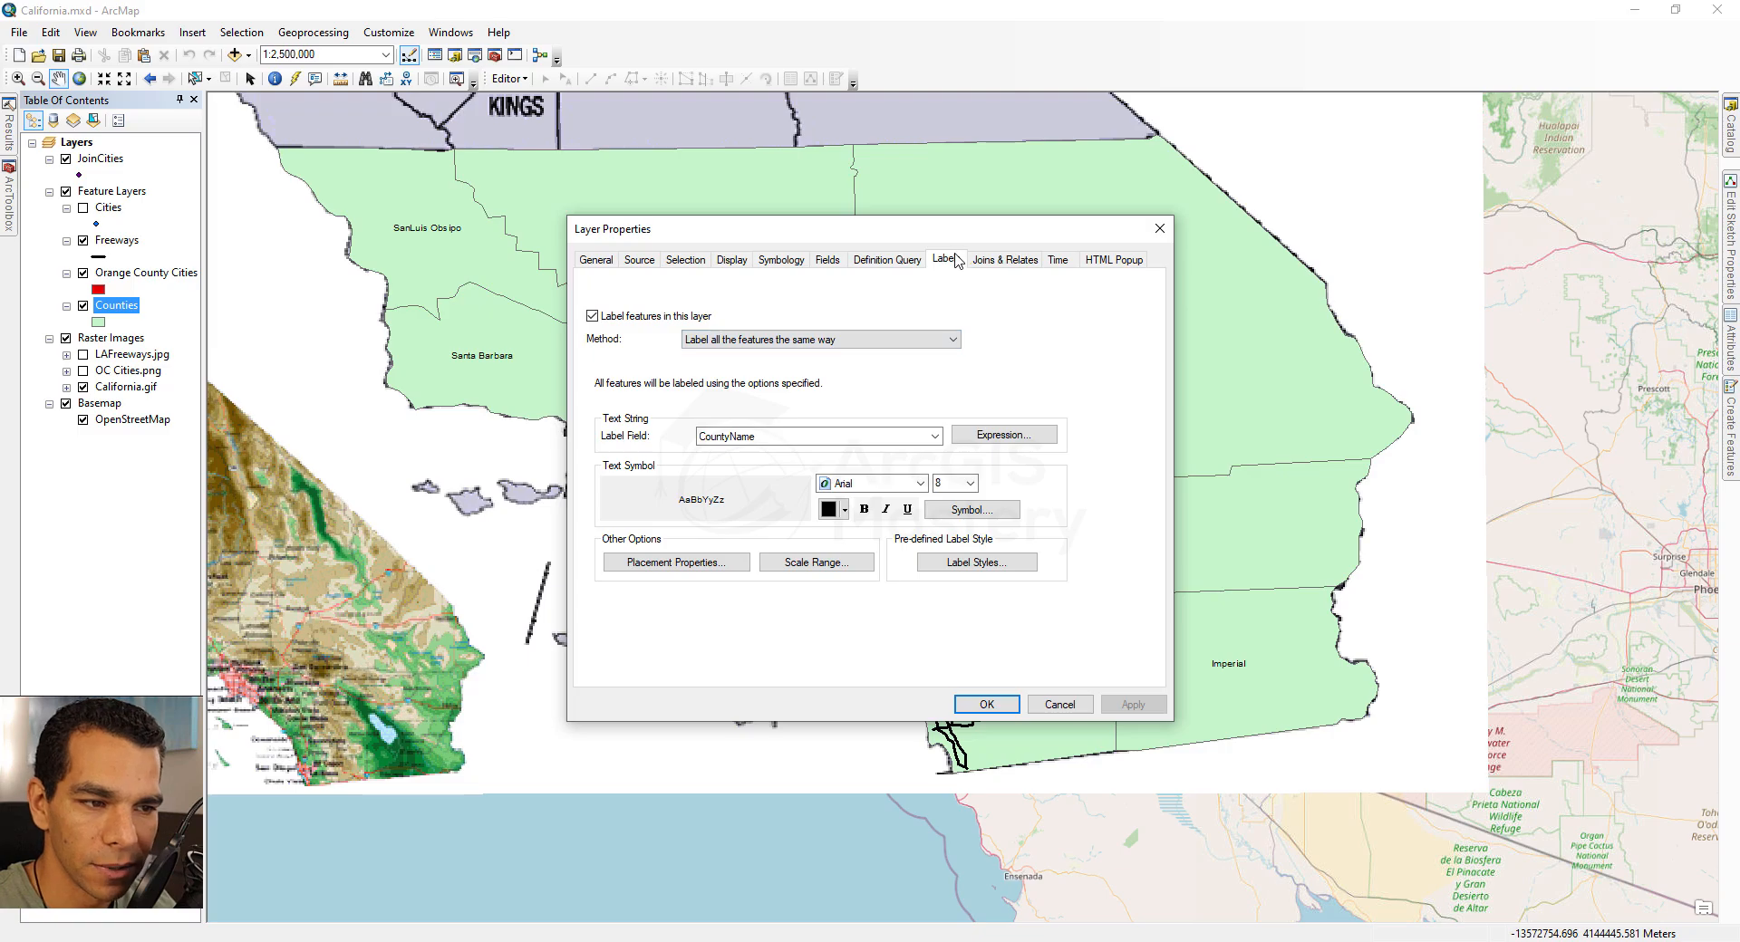
Turn labeling of the Counties layer off and back on, applying each change.
{"action": "left_click", "coordinate": [654, 316]}
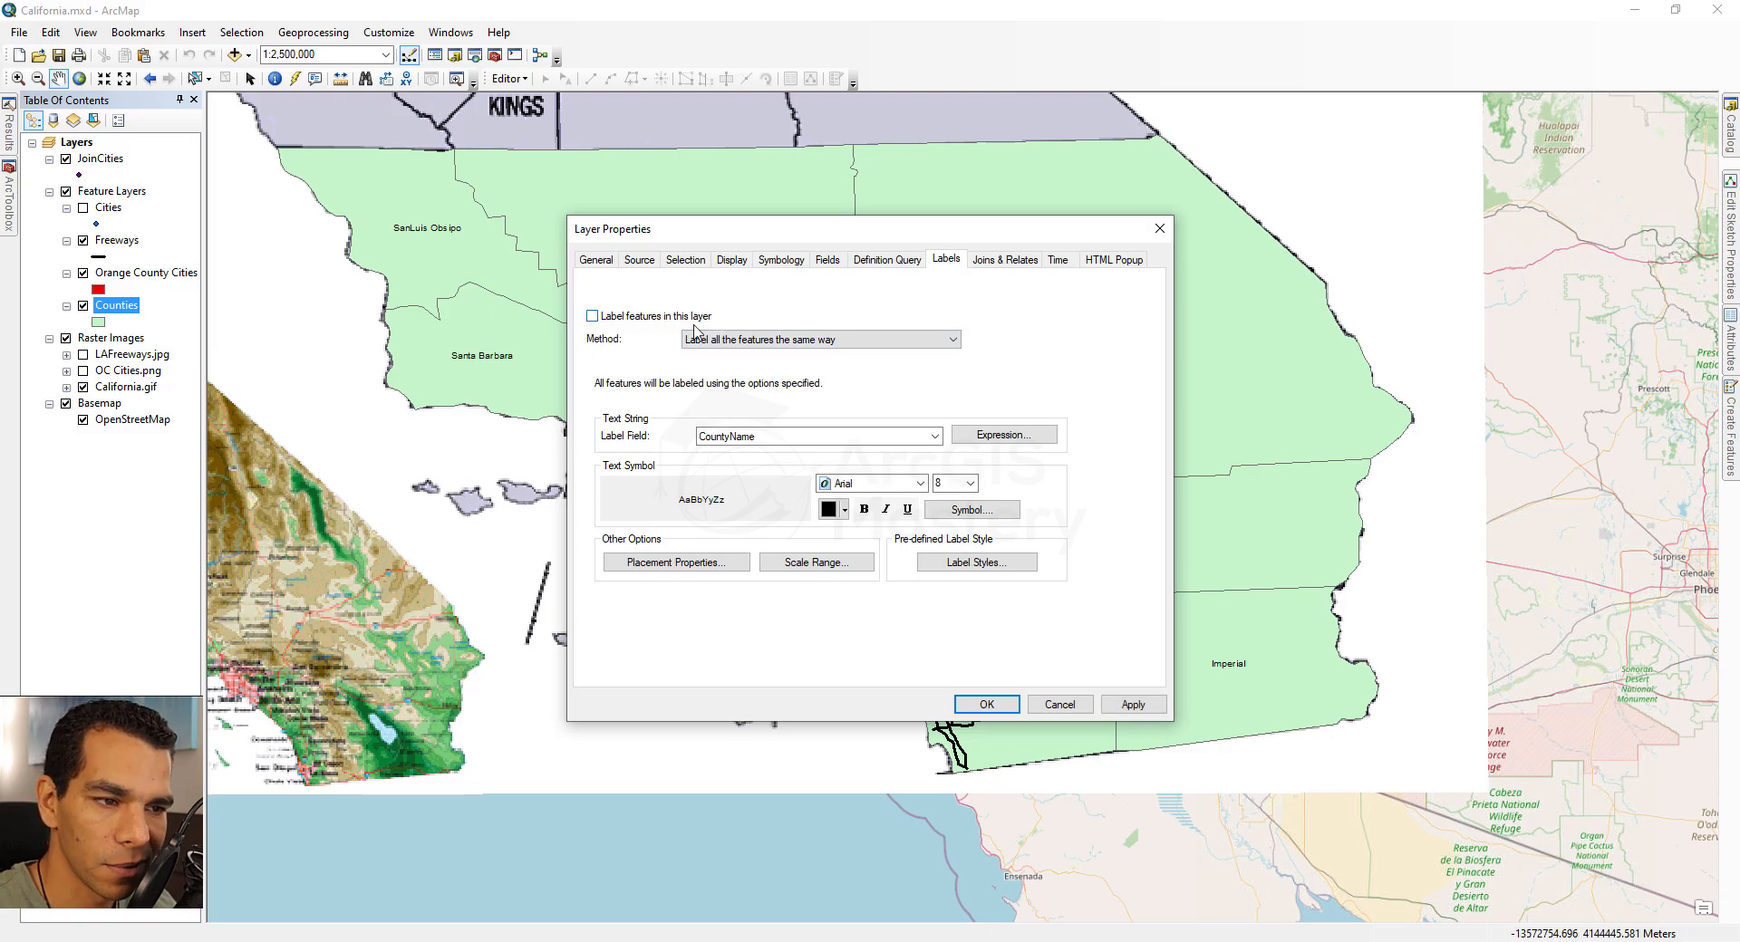
{"action": "left_click", "coordinate": [1132, 705]}
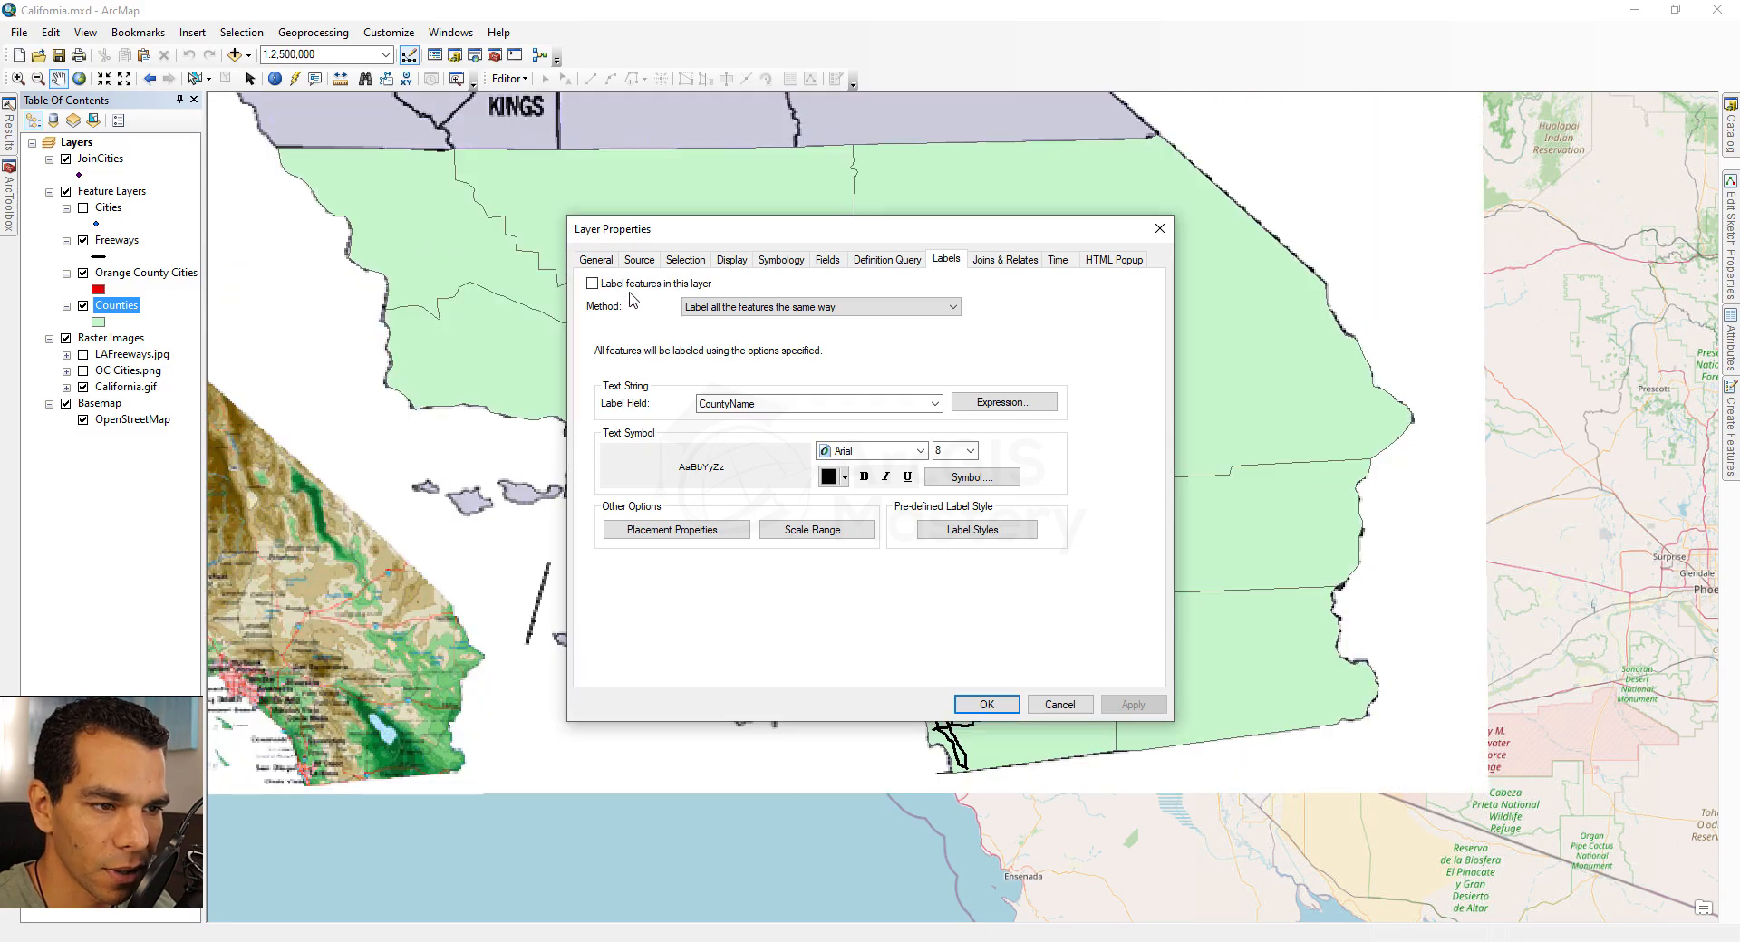
{"action": "left_click", "coordinate": [634, 285]}
{"action": "left_click", "coordinate": [1135, 706]}
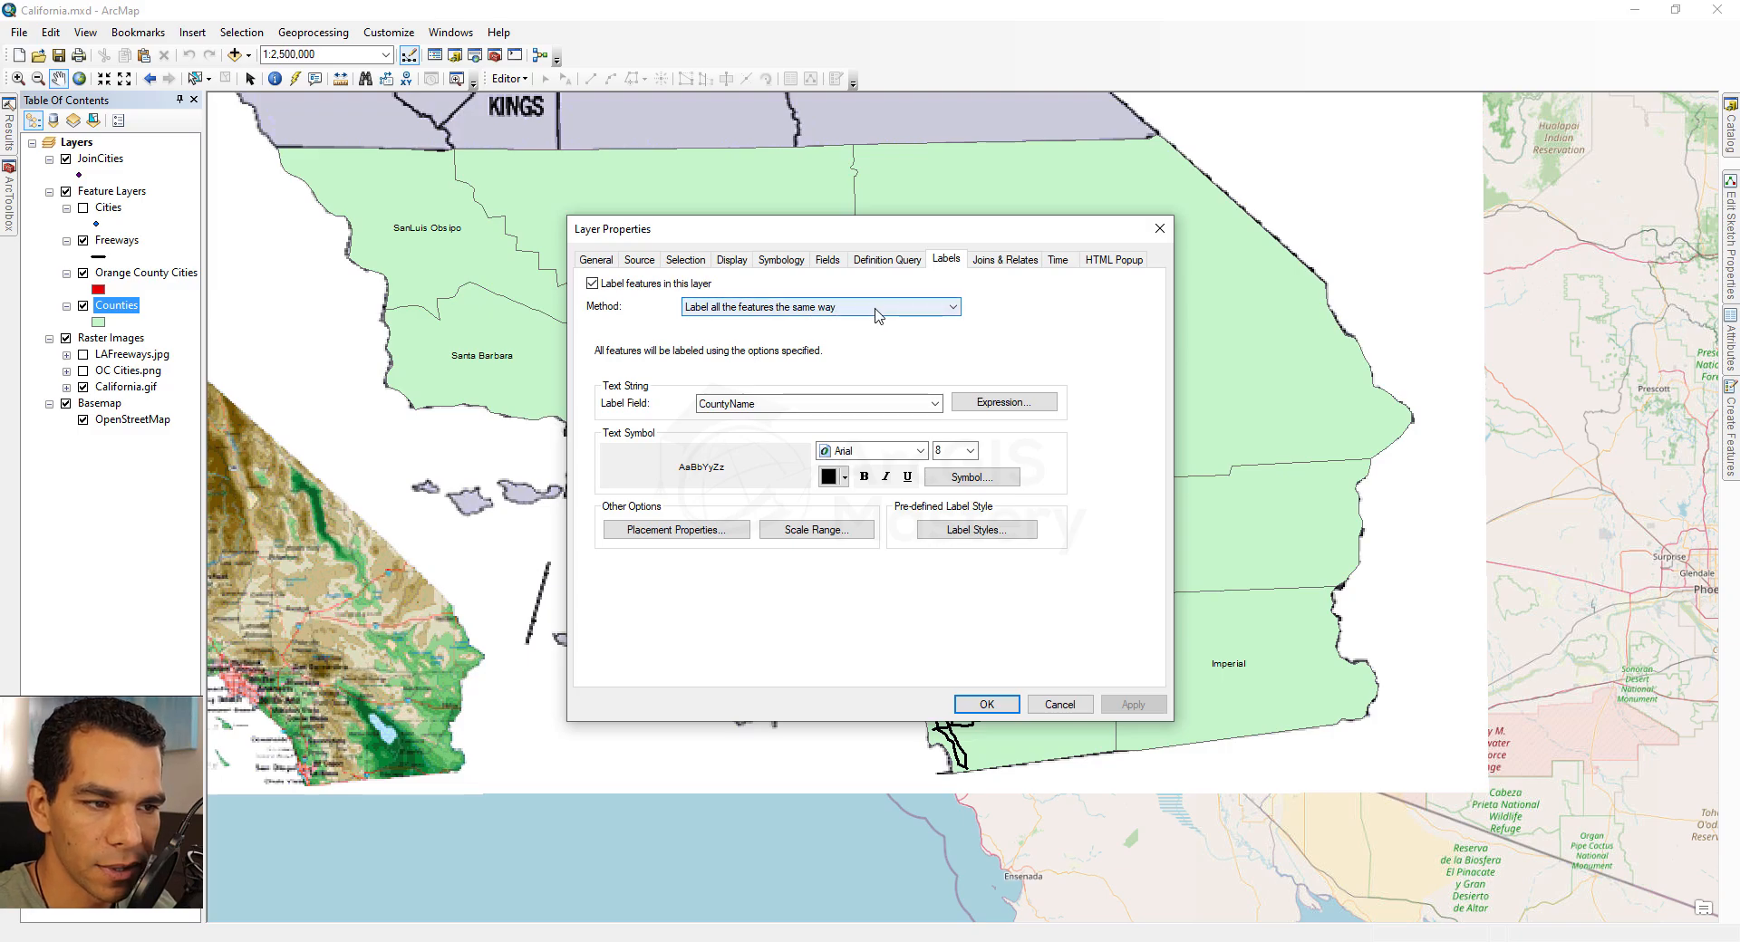
Label all counties the same way by the Area field, and return the label field to CountyName.
{"action": "left_click", "coordinate": [803, 309]}
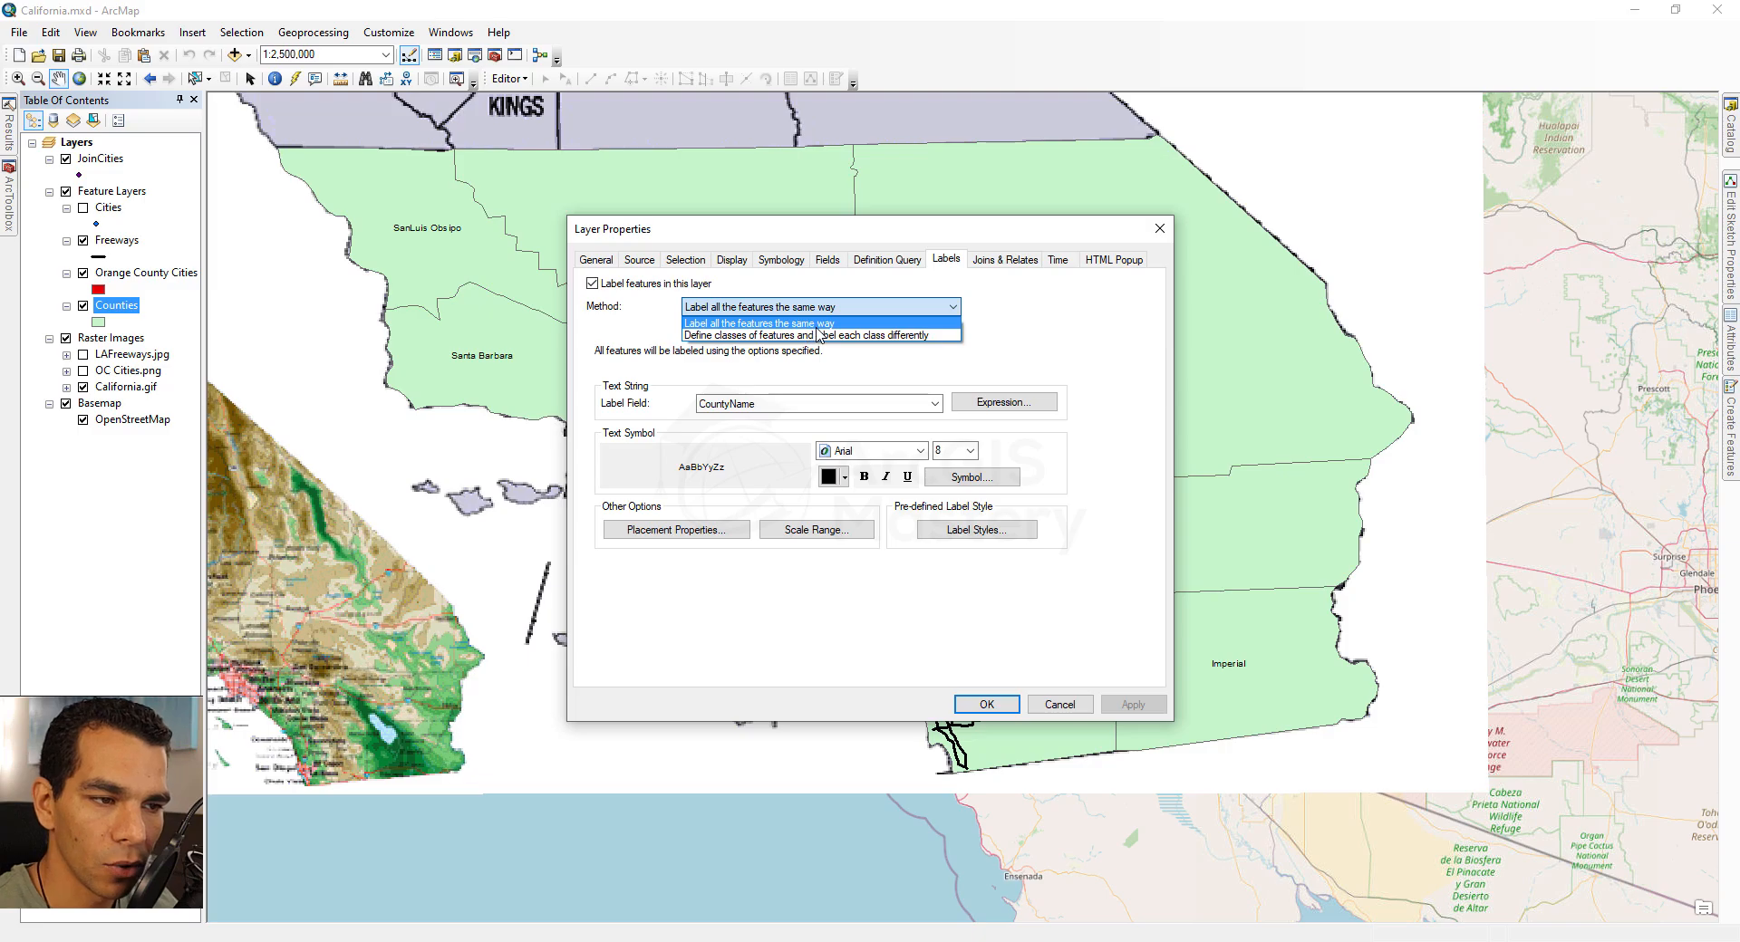
{"action": "left_click", "coordinate": [818, 326]}
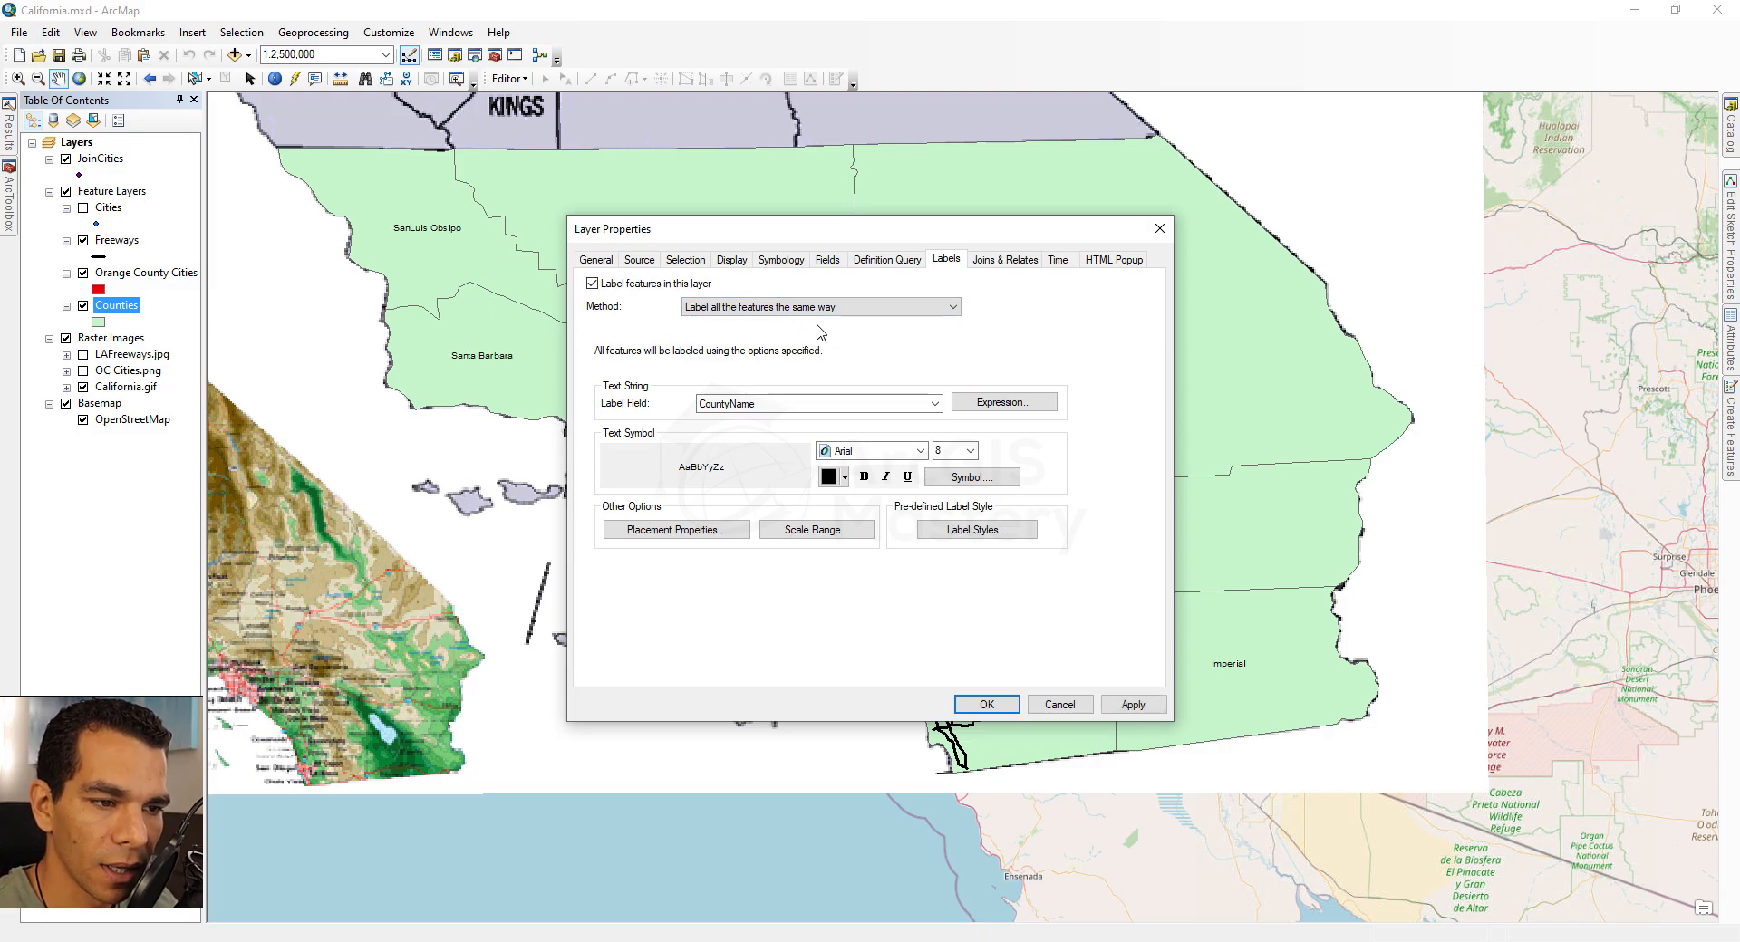
{"action": "left_click", "coordinate": [793, 408]}
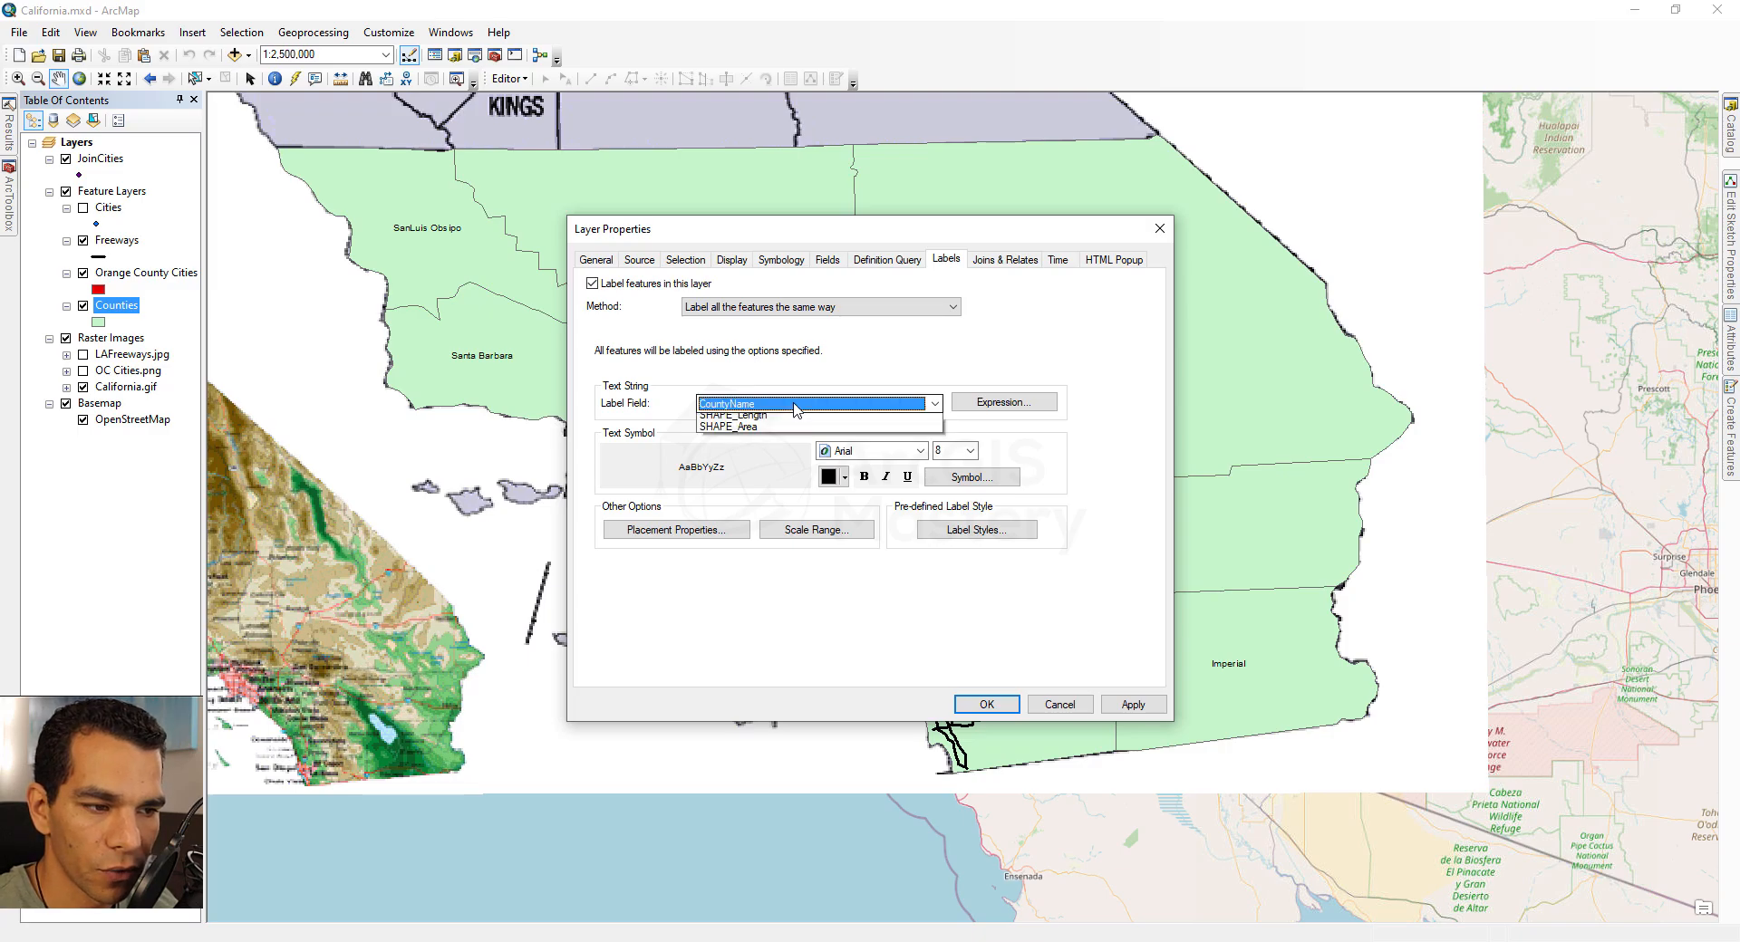
{"action": "left_click", "coordinate": [738, 444]}
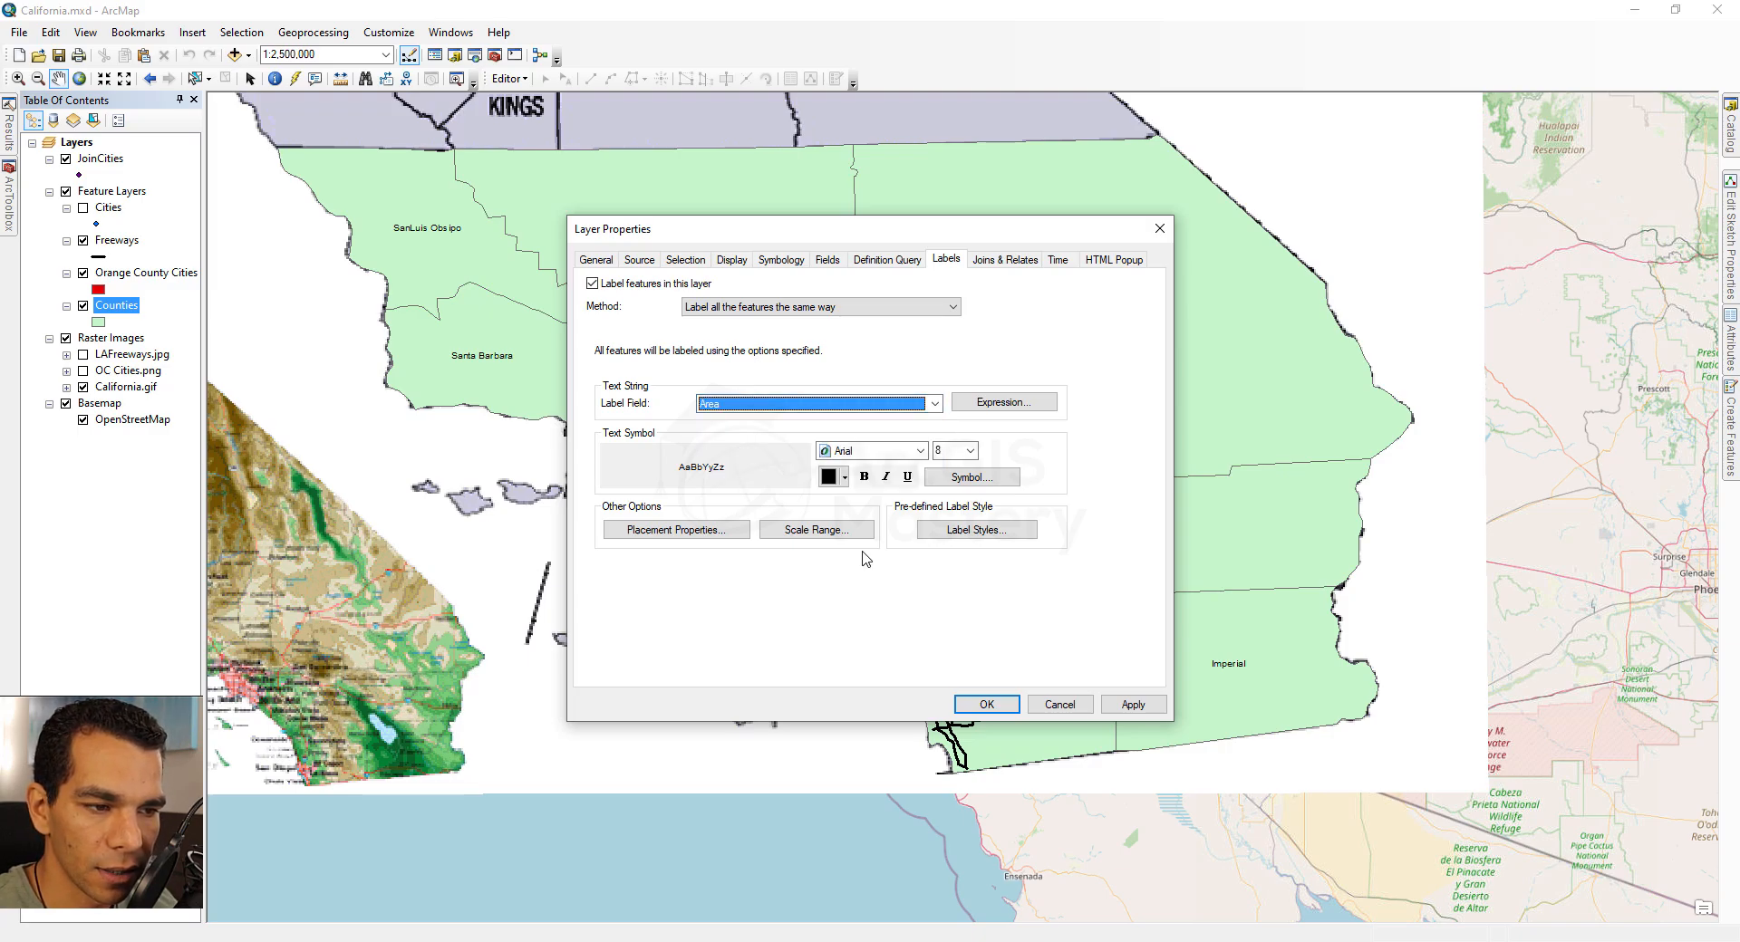
{"action": "left_click", "coordinate": [1132, 704]}
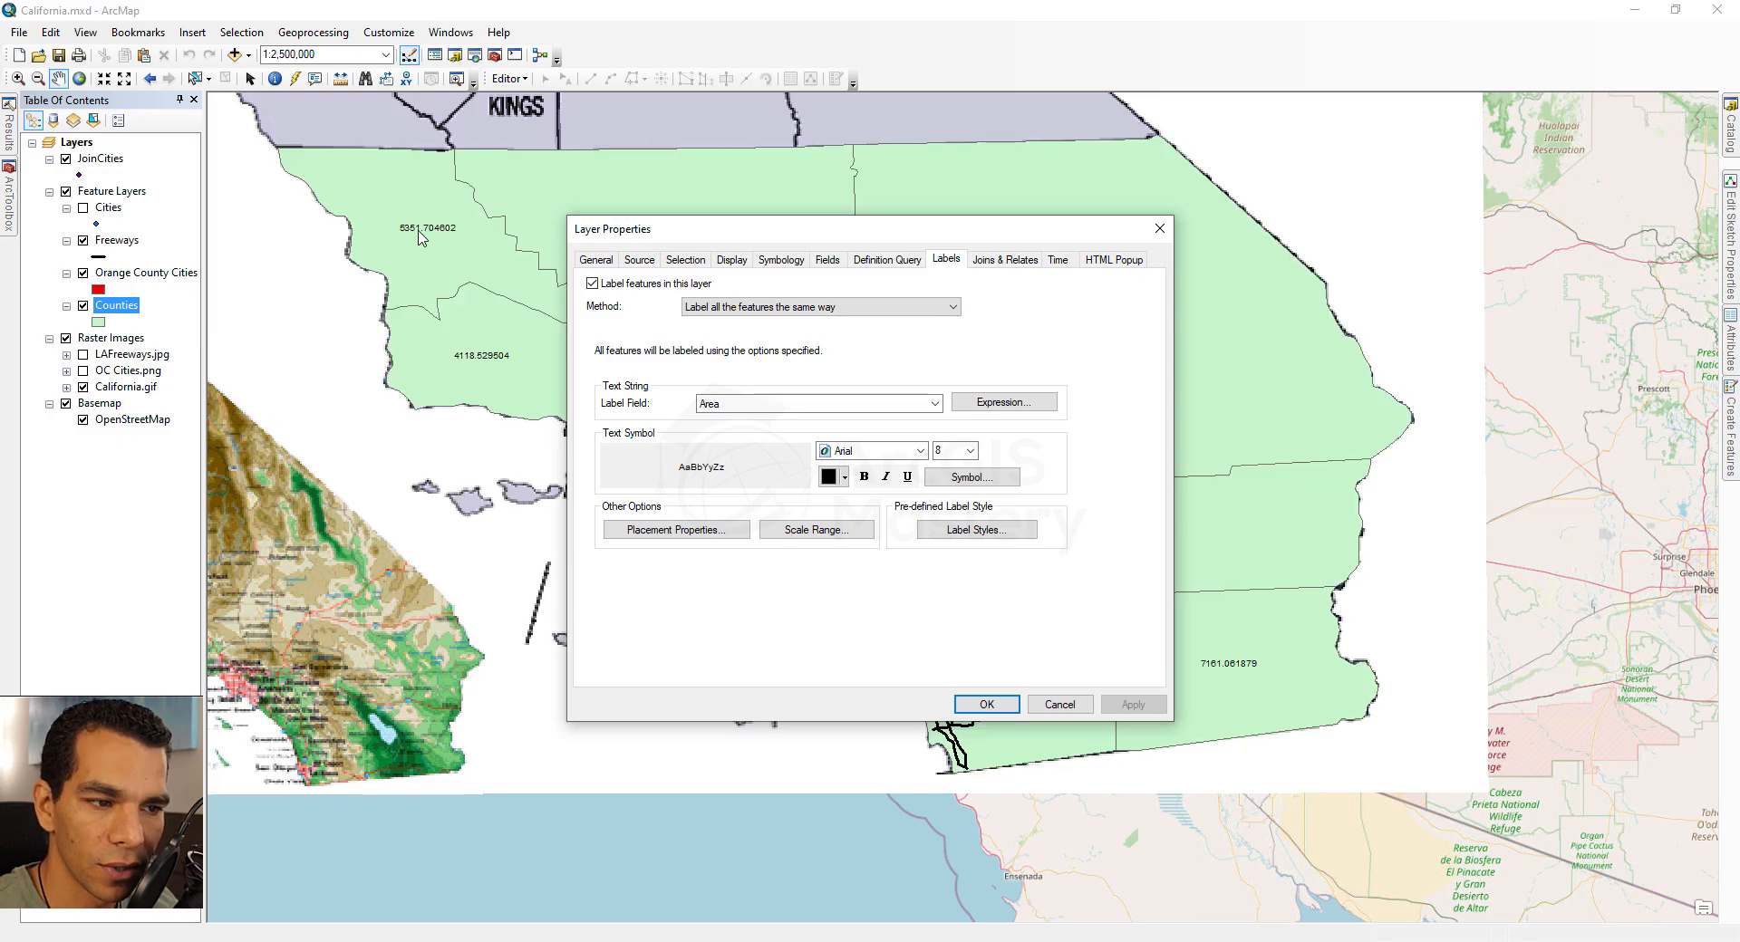
{"action": "left_click", "coordinate": [816, 404]}
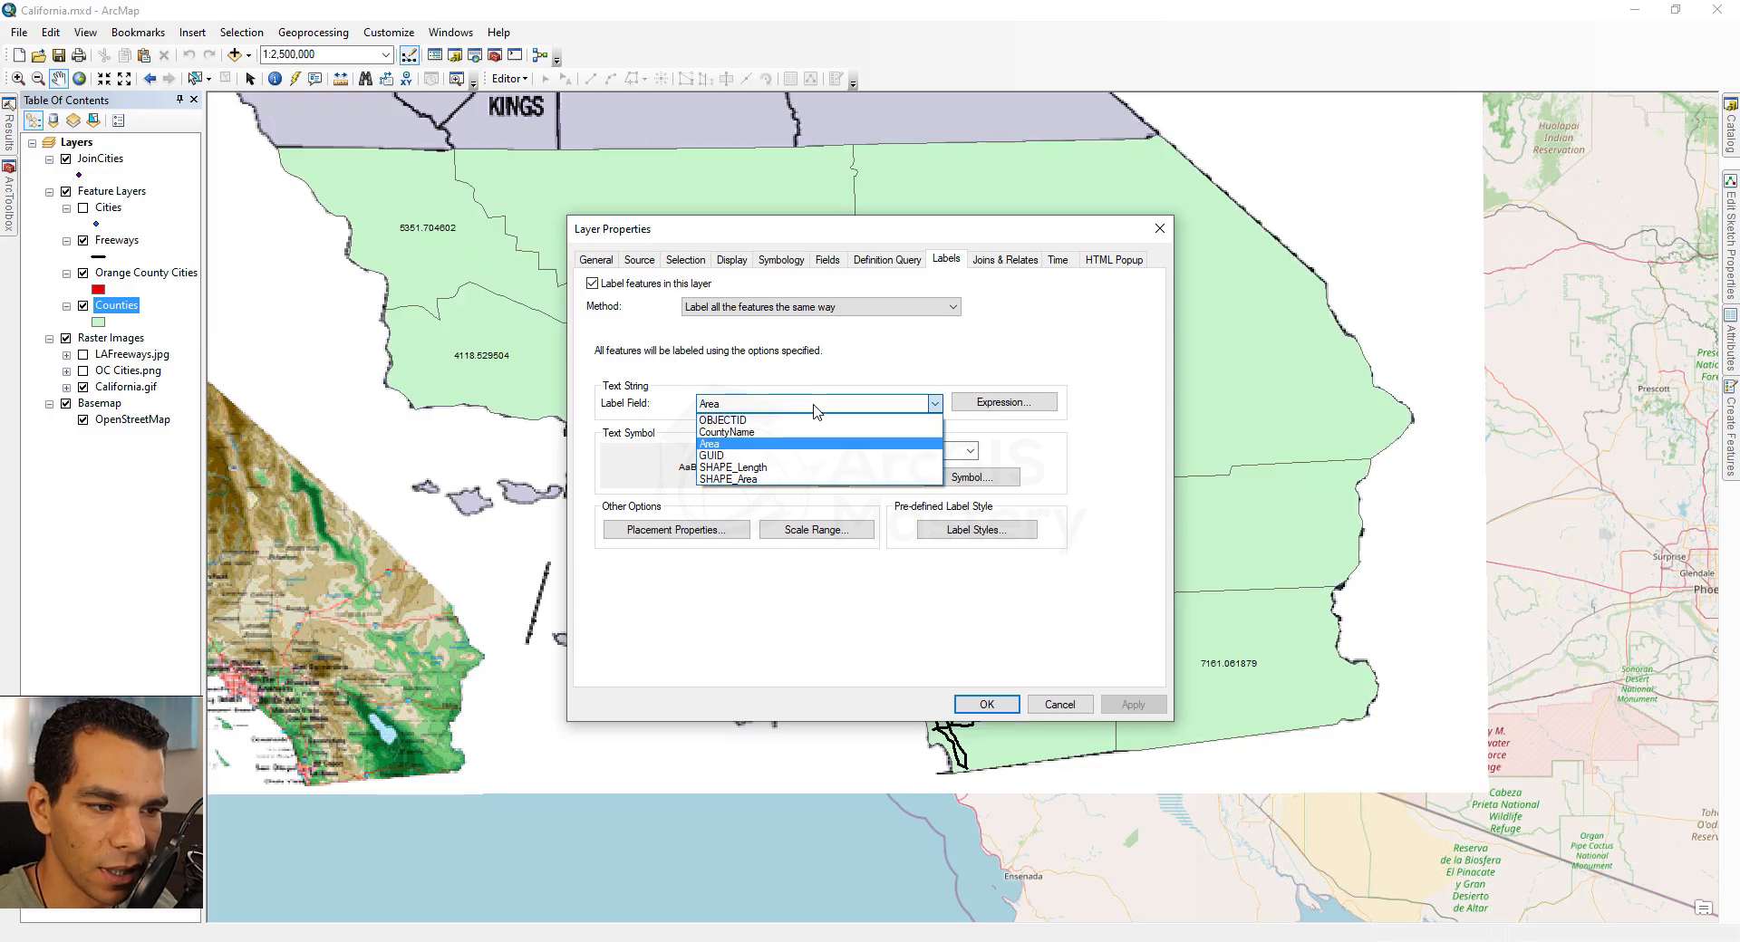
{"action": "left_click", "coordinate": [761, 429]}
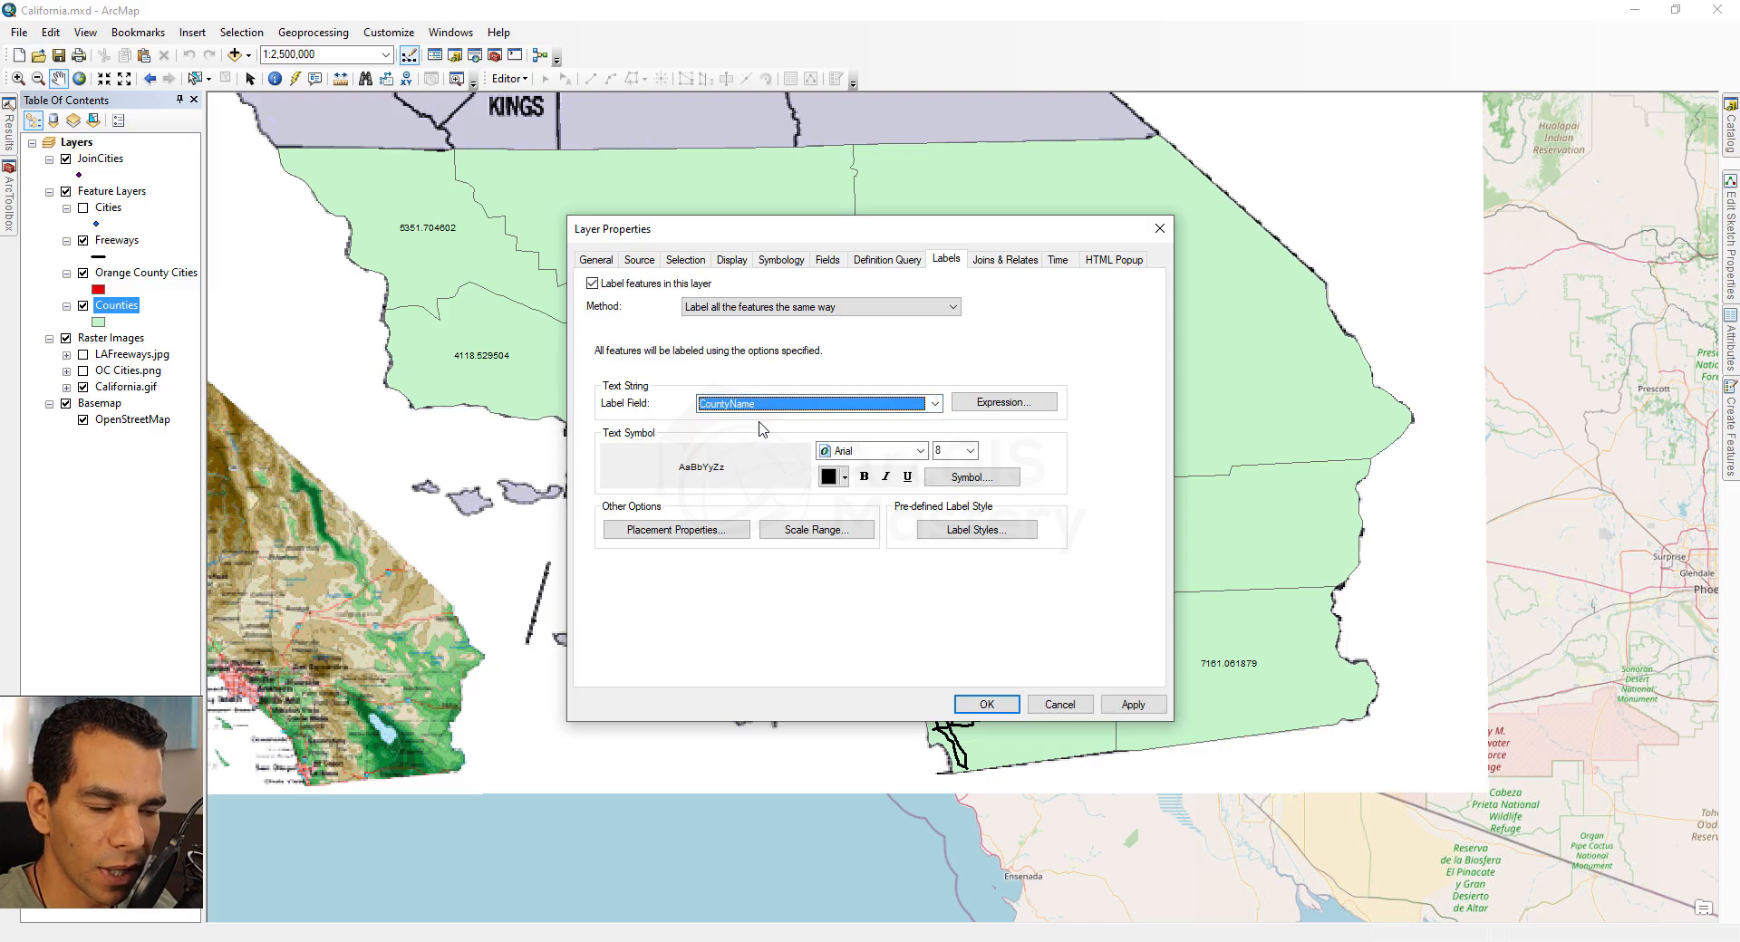
Build the county label expression [CountyName] & " Area = " & [Area].
{"action": "left_click", "coordinate": [998, 409]}
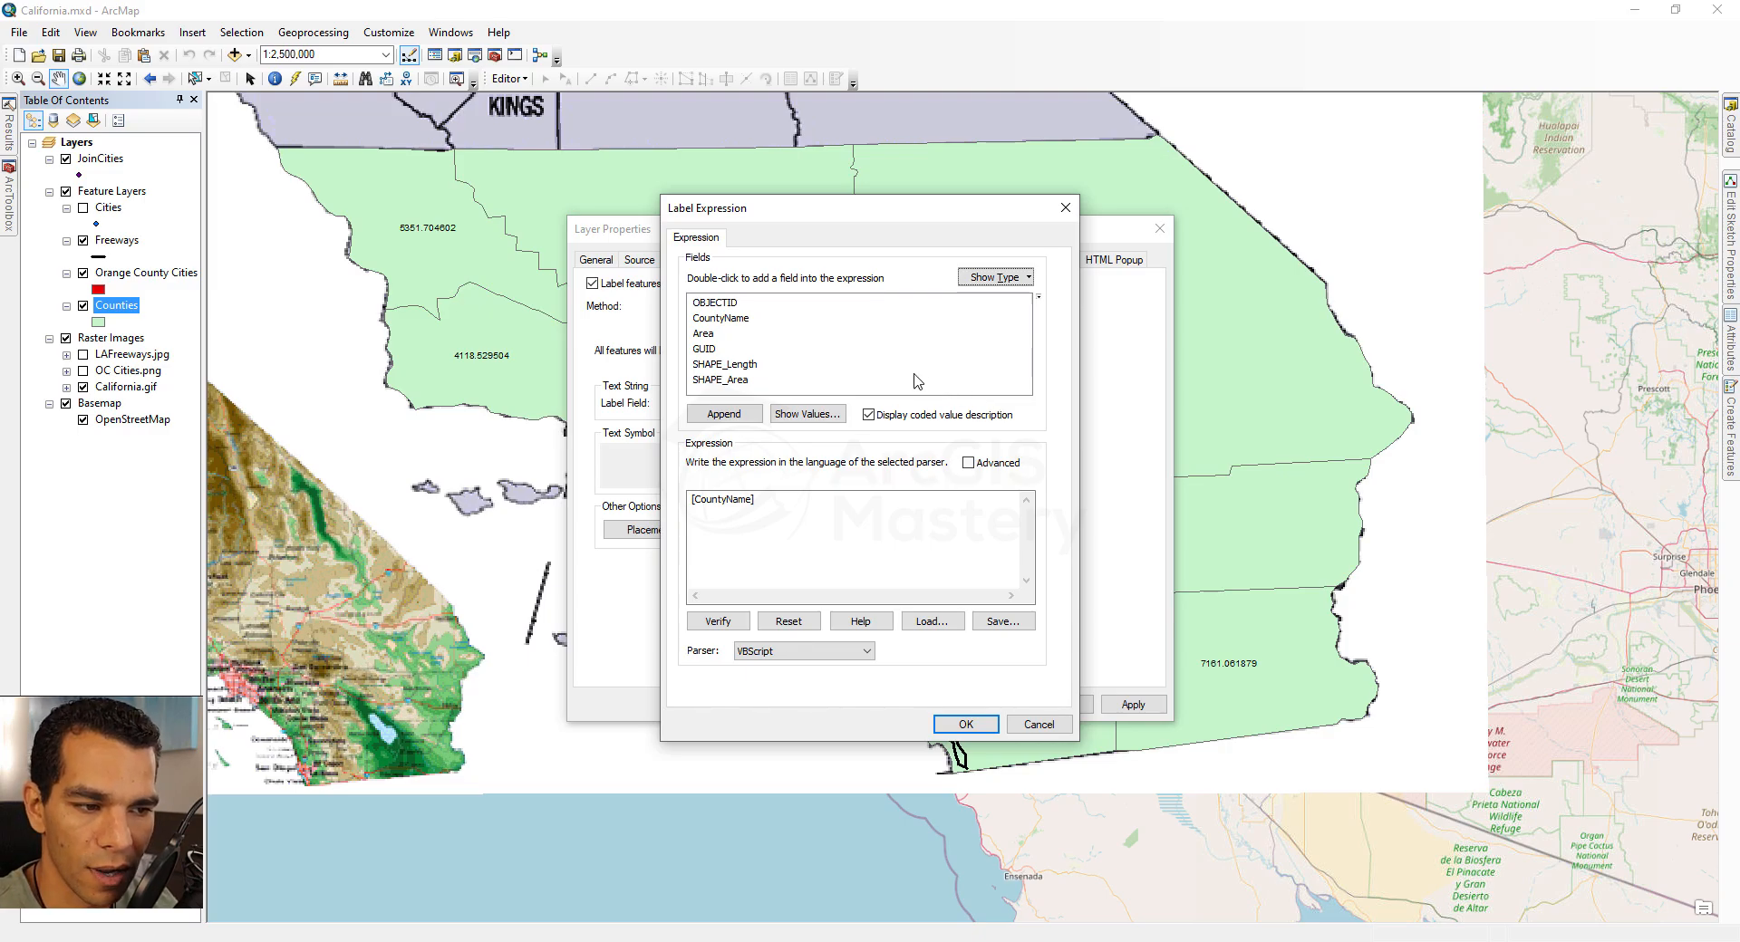
{"action": "left_click_drag", "start_coordinate": [759, 500], "coordinate": [691, 499]}
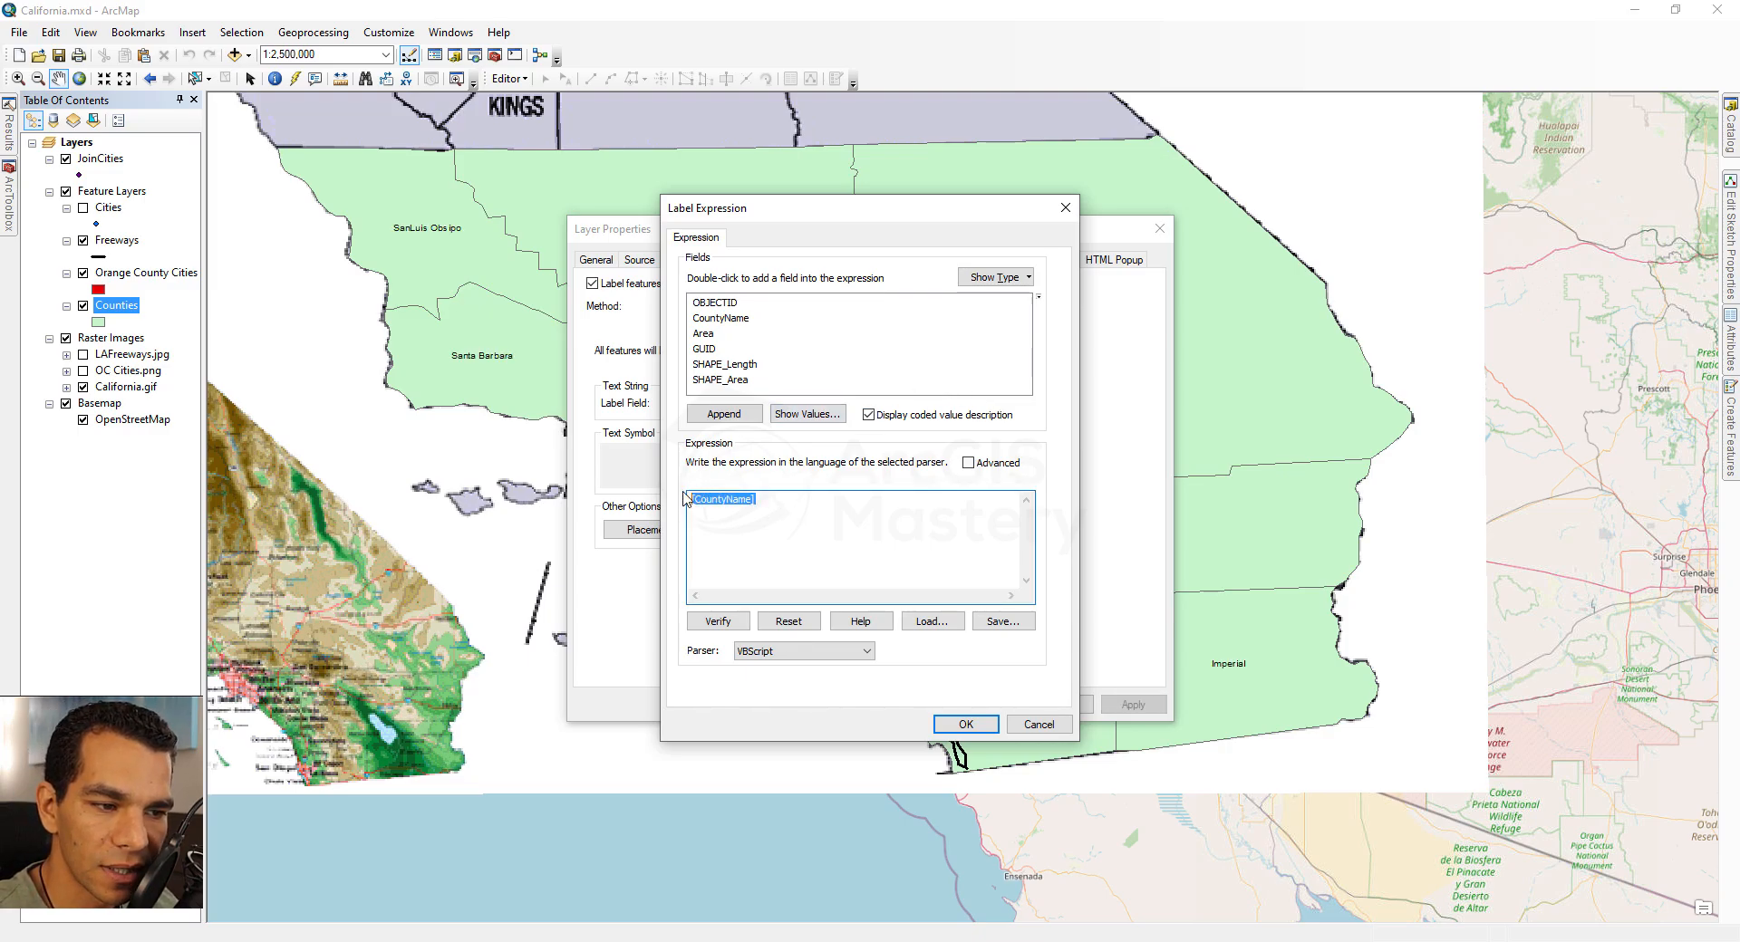
{"action": "left_click", "coordinate": [798, 503]}
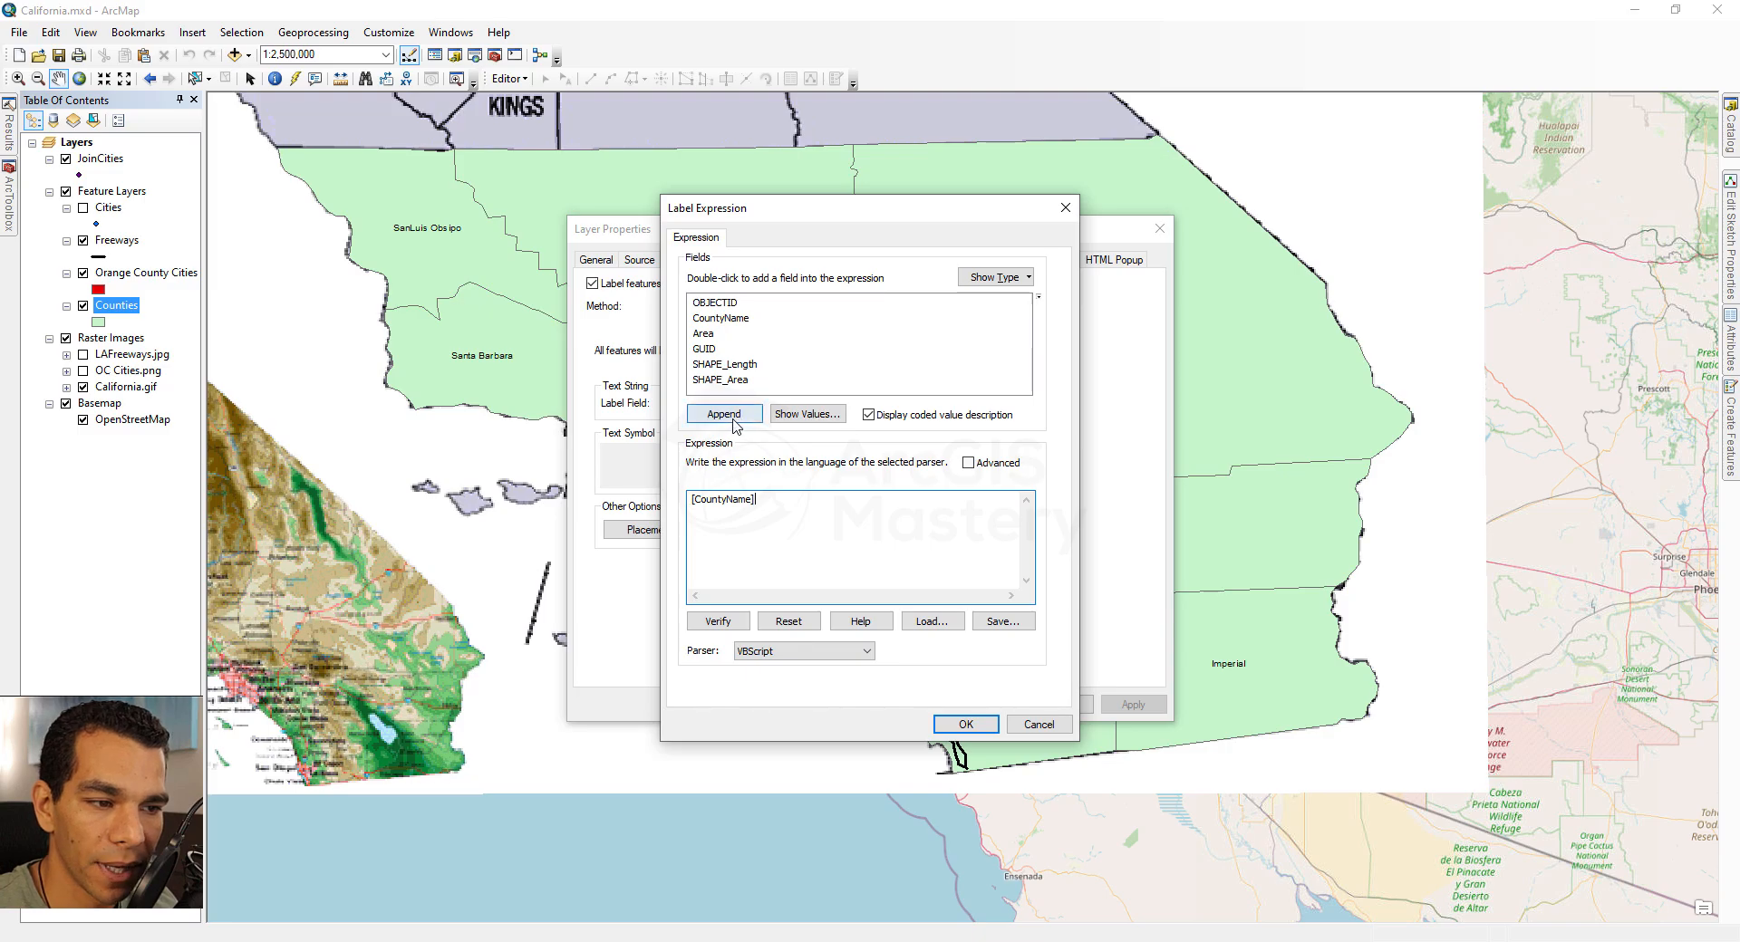
{"action": "left_click", "coordinate": [710, 334]}
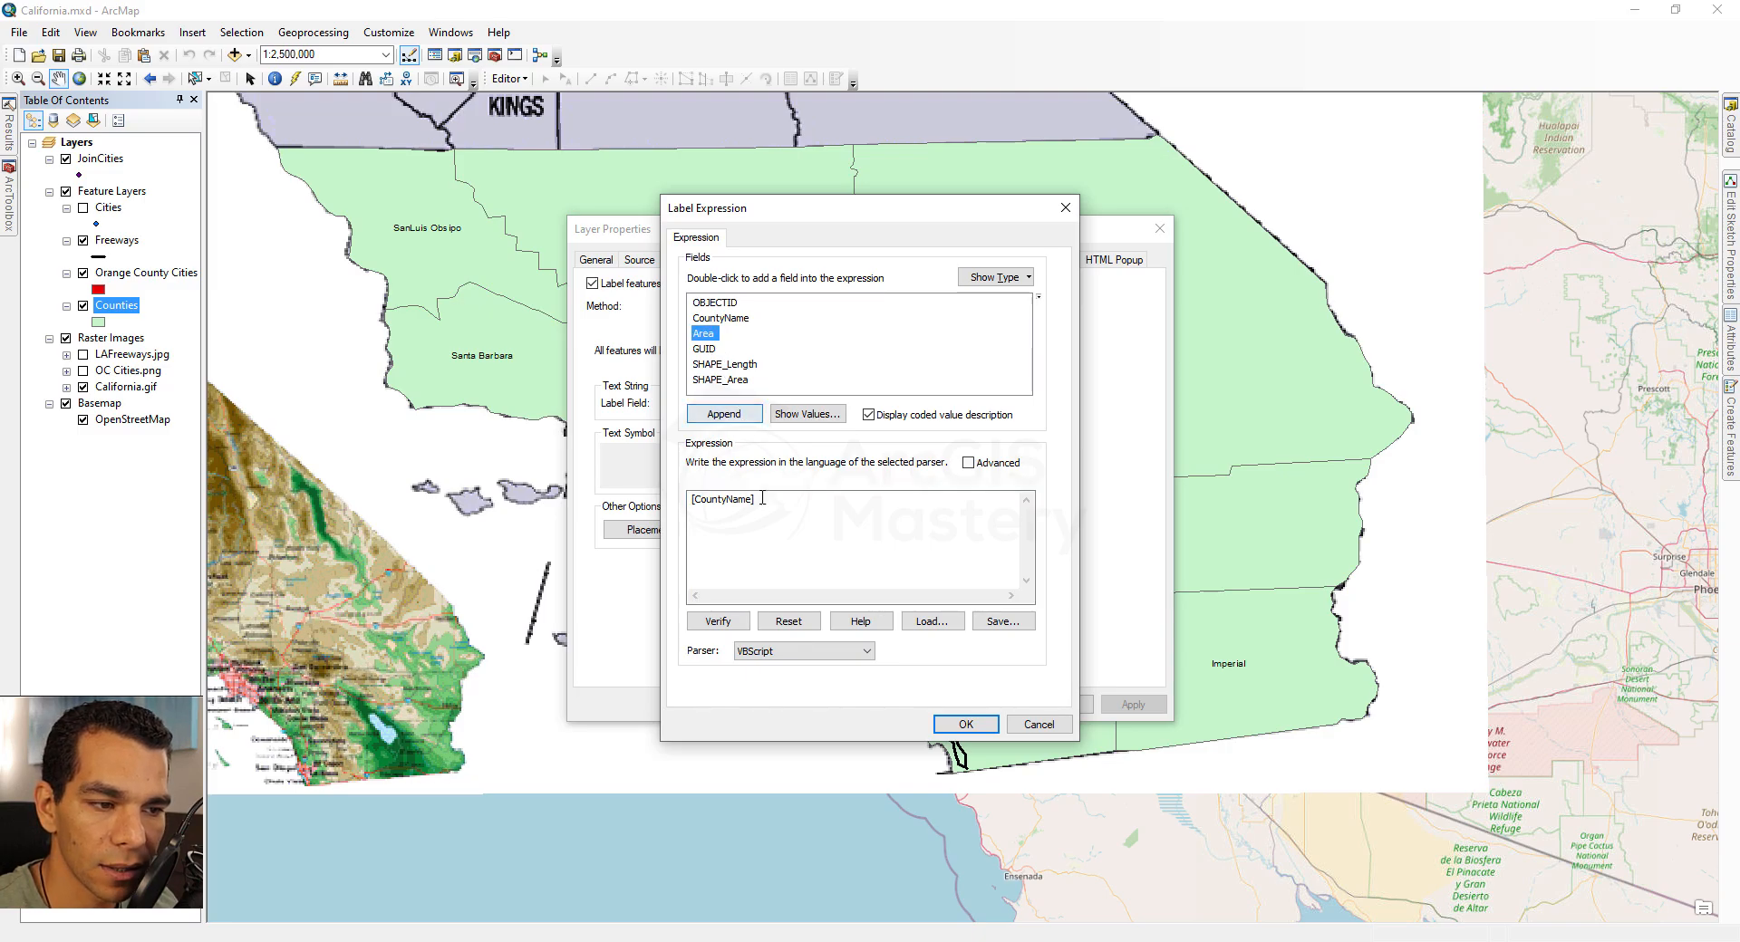
{"action": "left_click", "coordinate": [724, 414]}
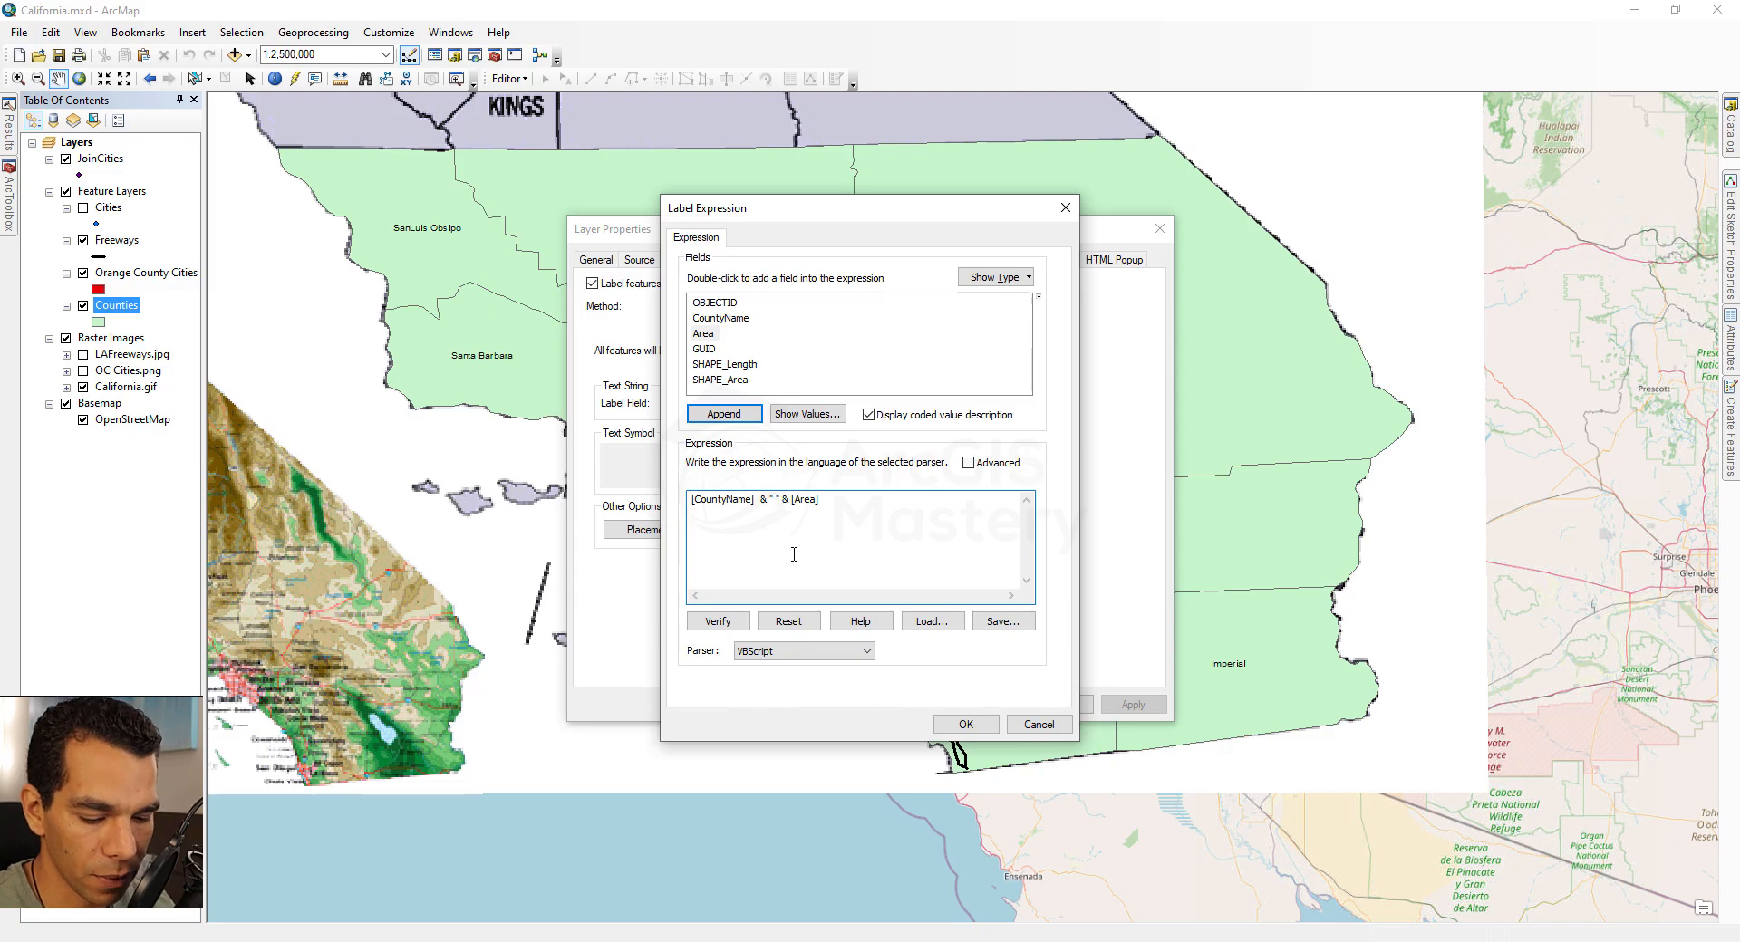
{"action": "type", "text": "|"}
{"action": "type", "text": "Area"}
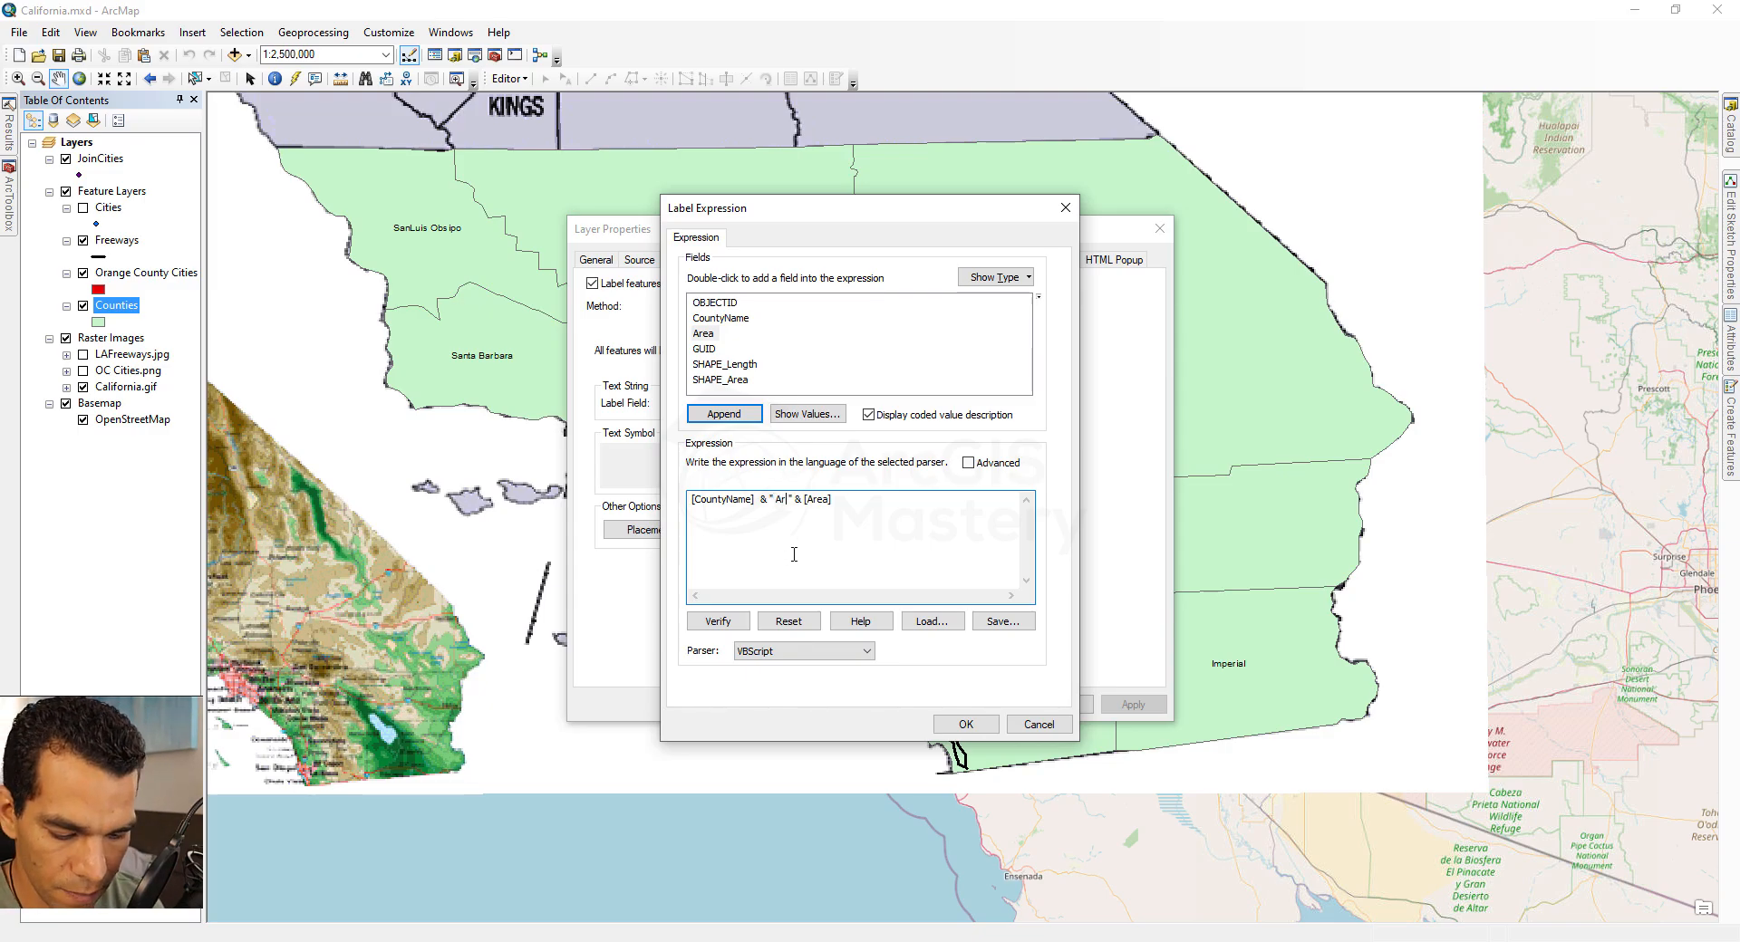
{"action": "type", "text": " ="}
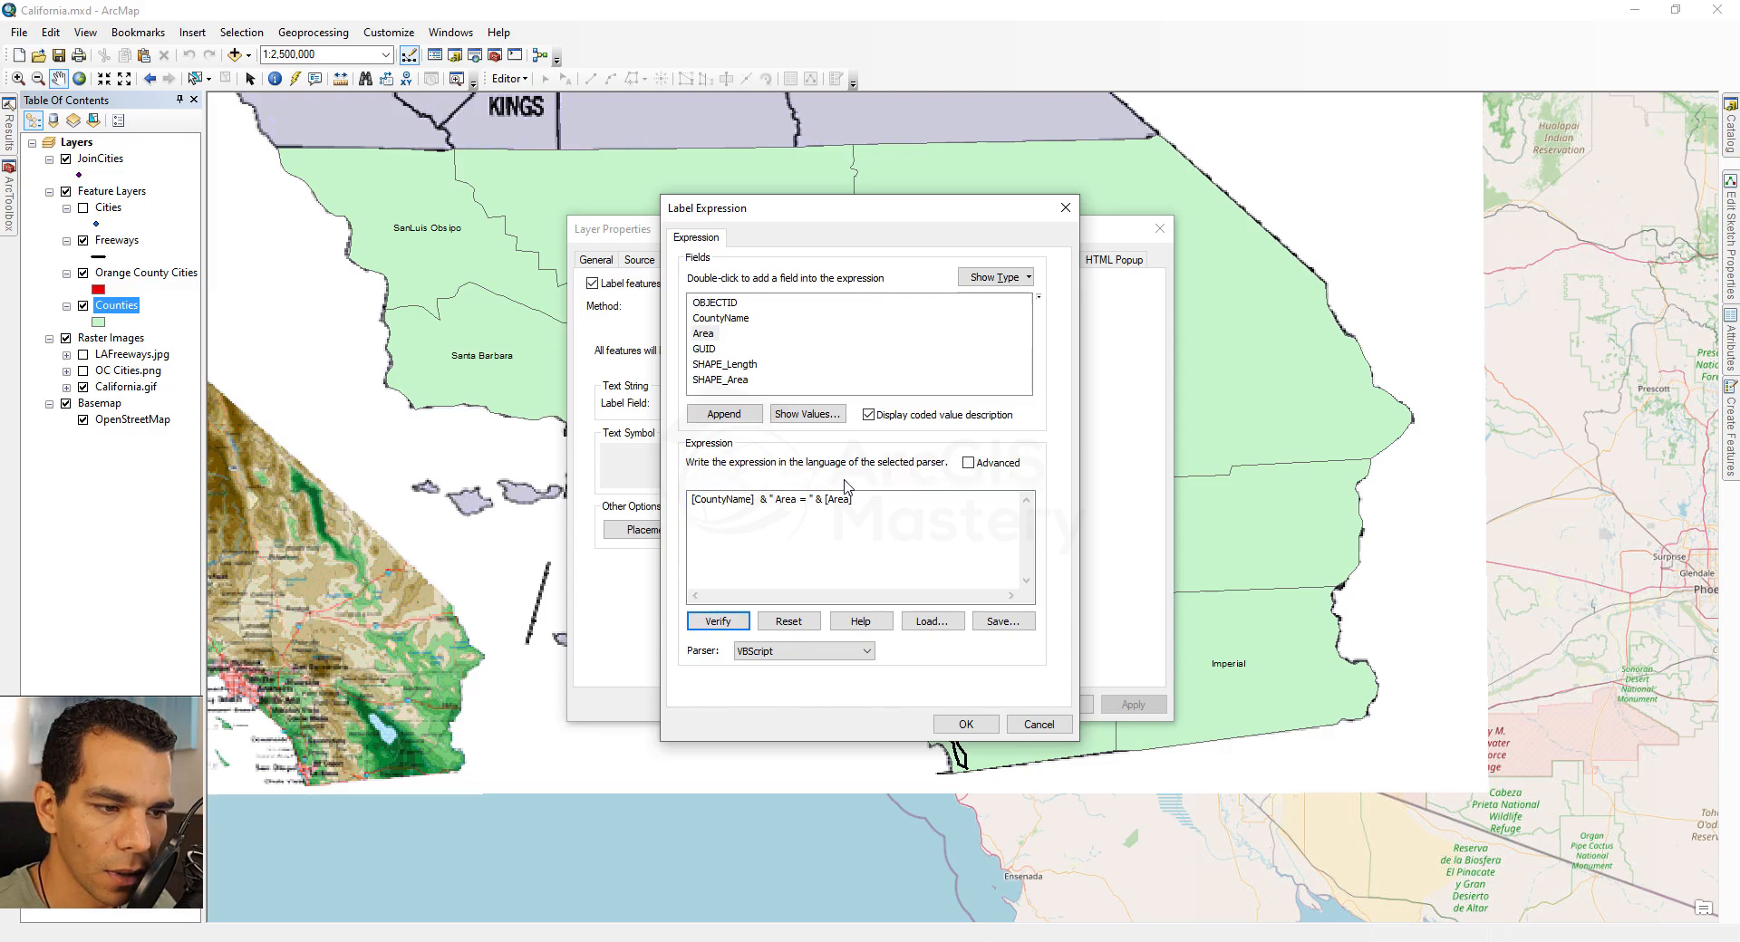
Verify the label expression, accept it and apply it to the county labels on the map.
{"action": "left_click", "coordinate": [722, 624]}
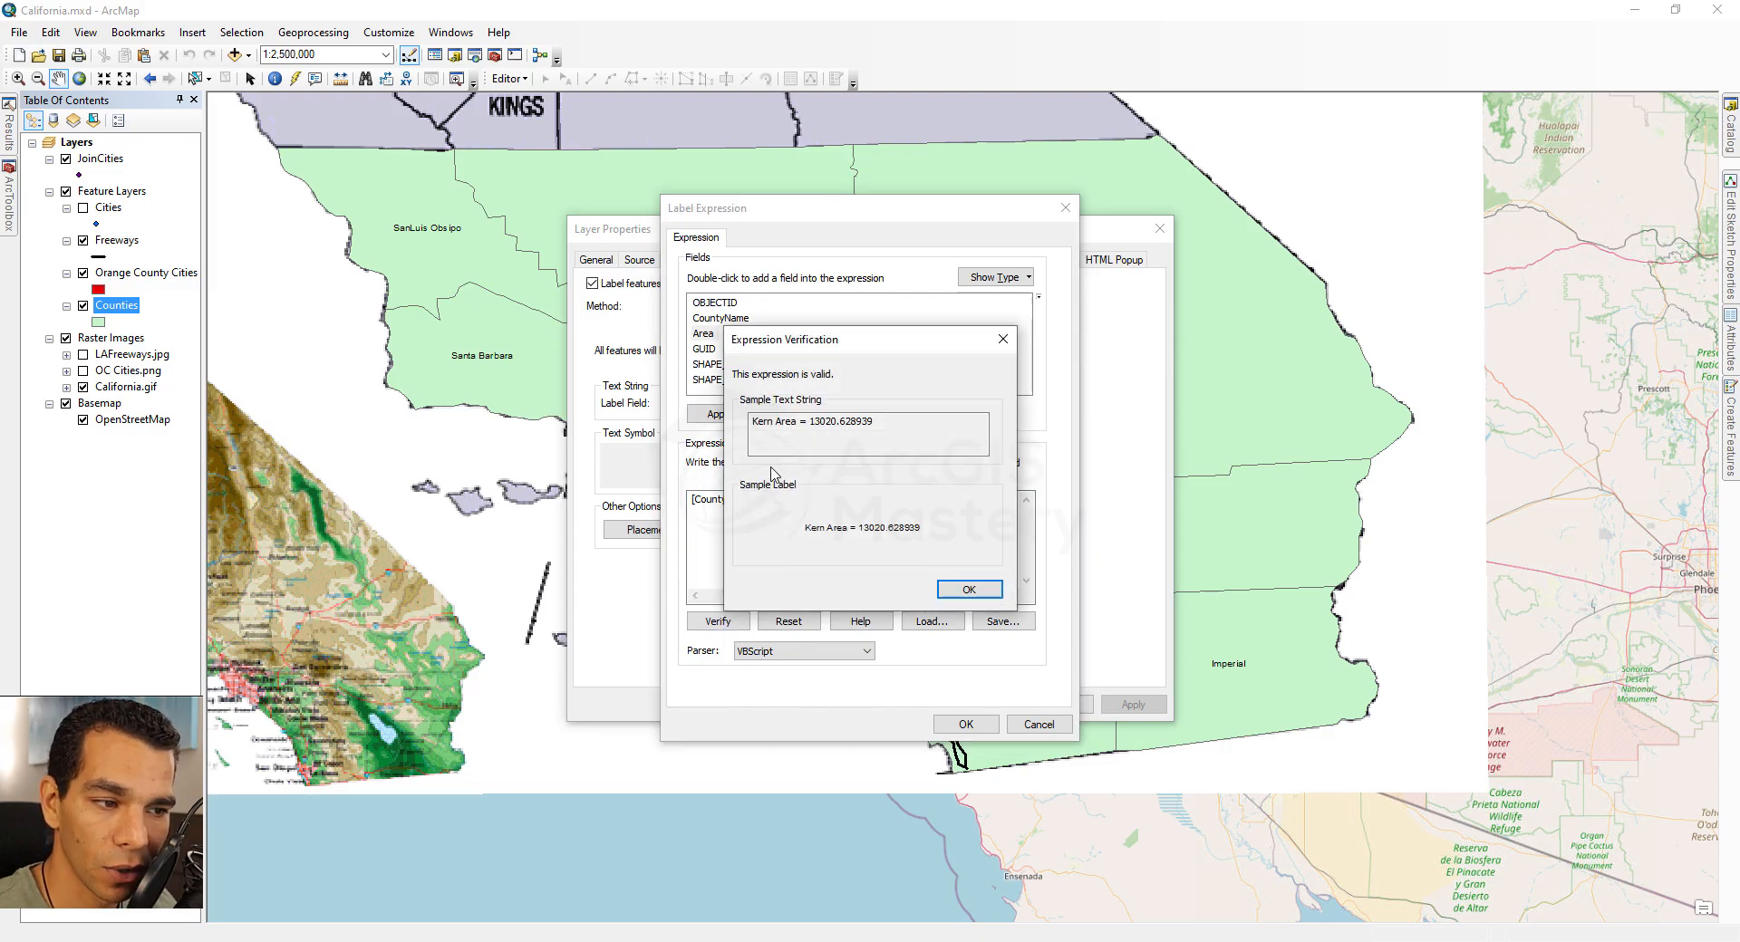
{"action": "left_click_drag", "start_coordinate": [874, 420], "coordinate": [749, 420]}
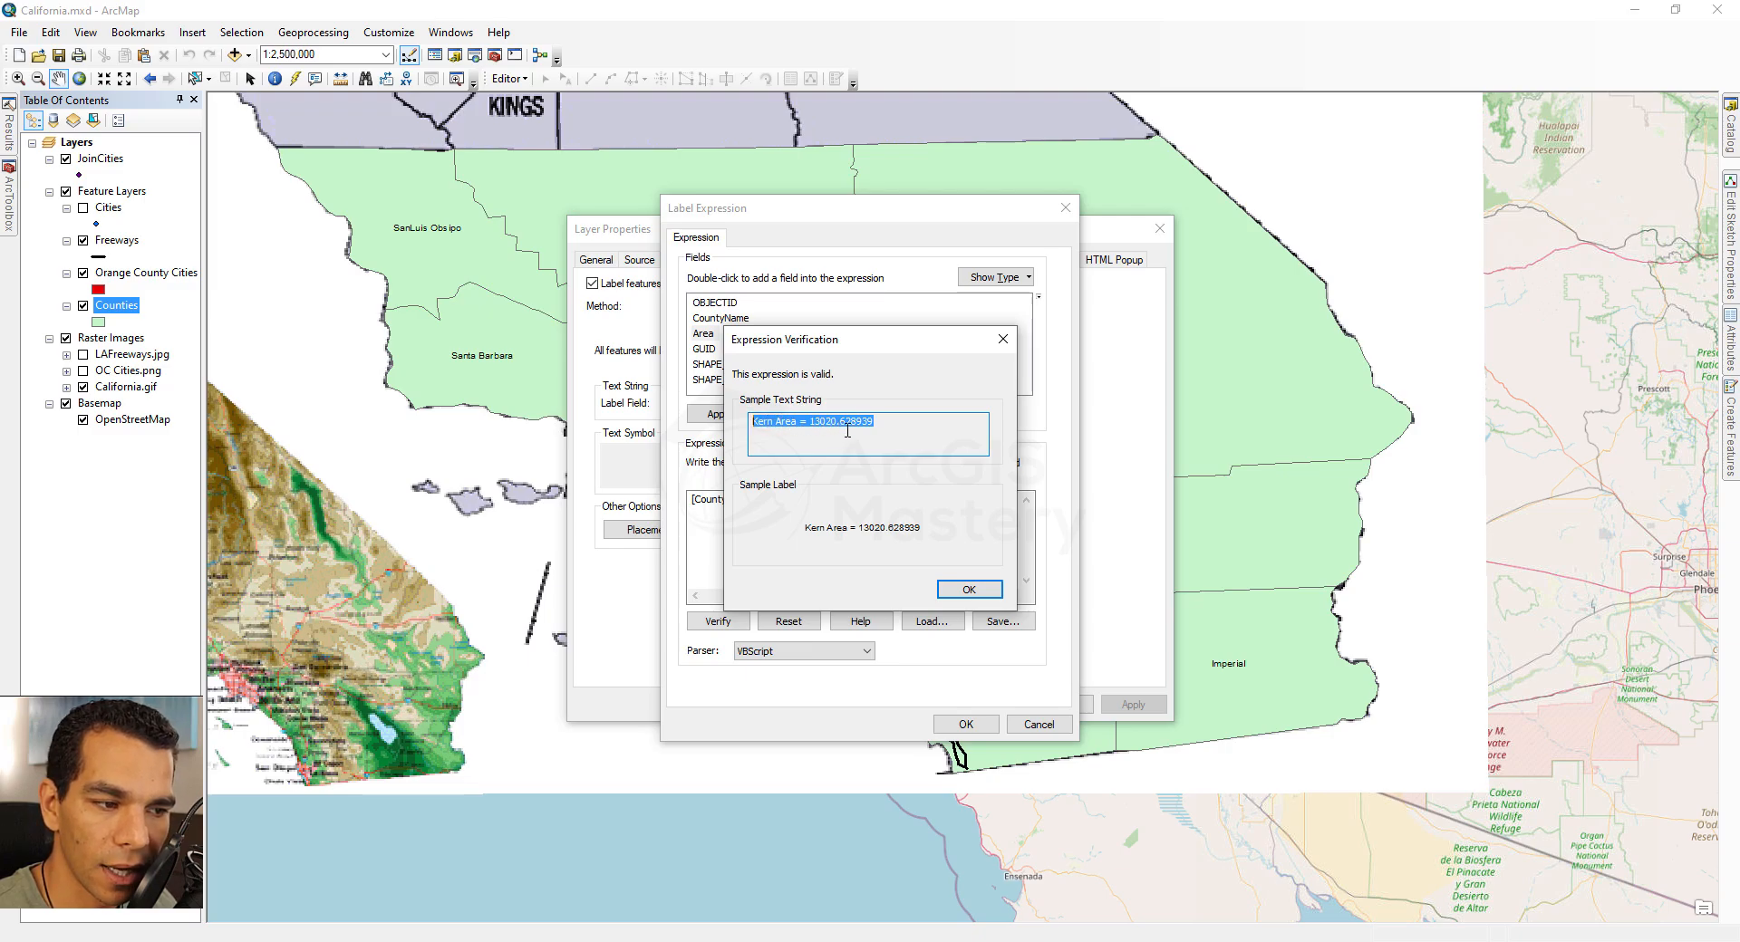
{"action": "left_click", "coordinate": [977, 590]}
{"action": "left_click", "coordinate": [977, 724]}
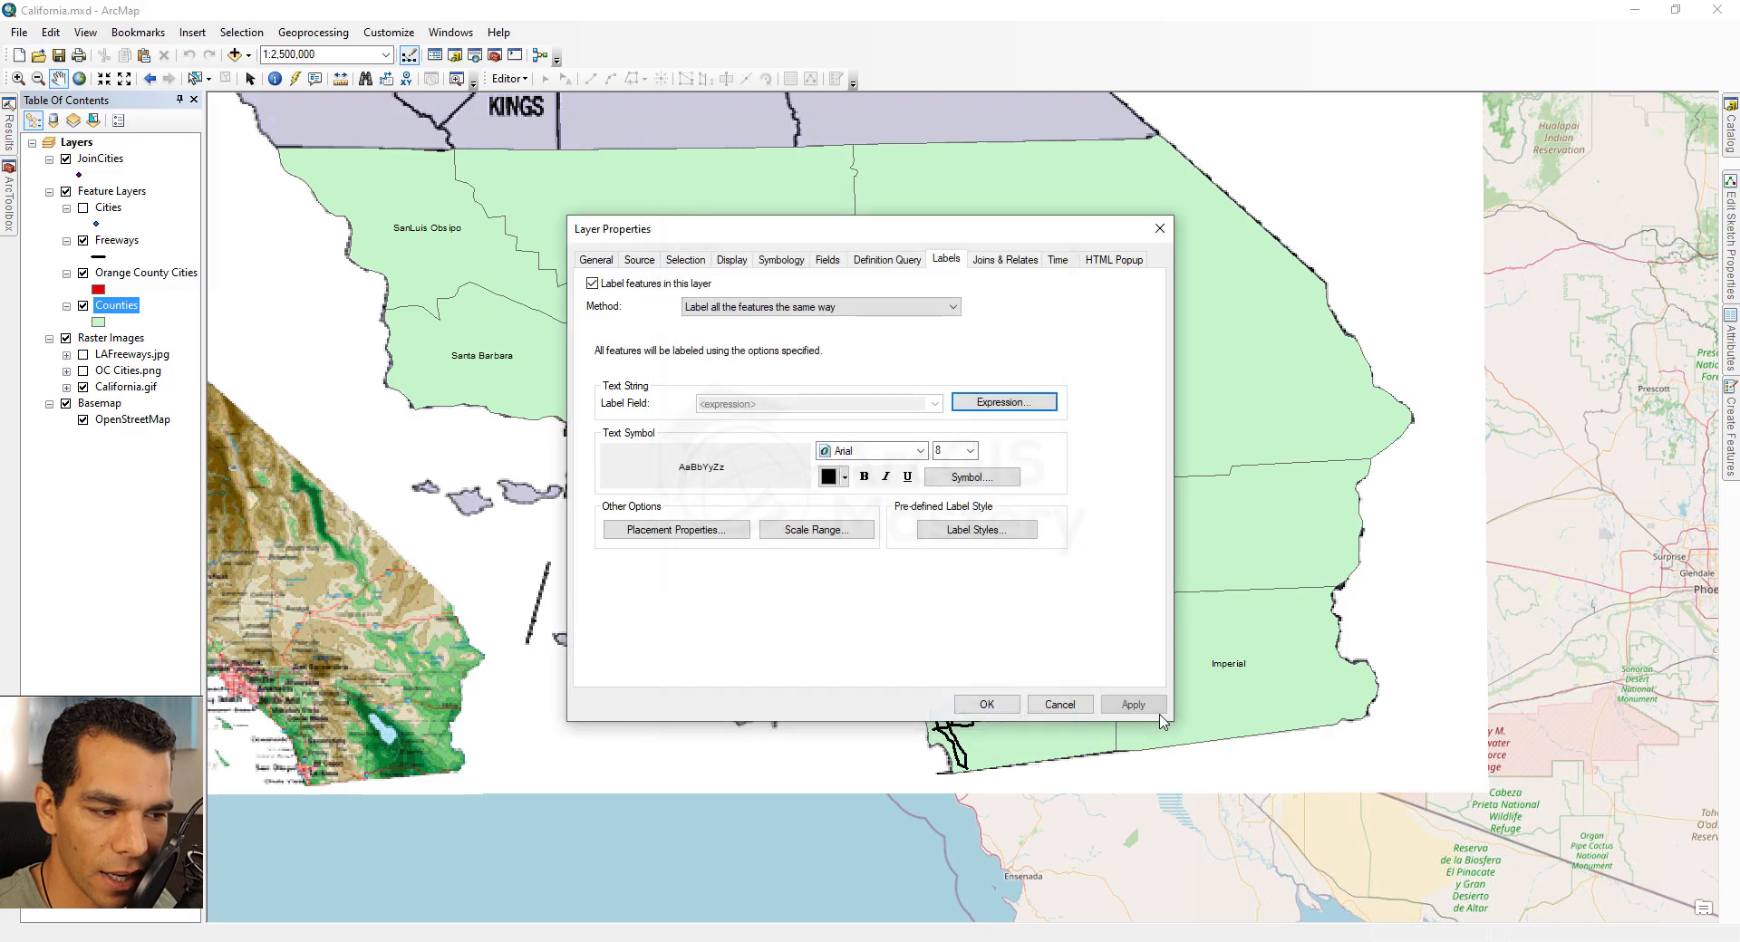
{"action": "left_click", "coordinate": [1132, 704]}
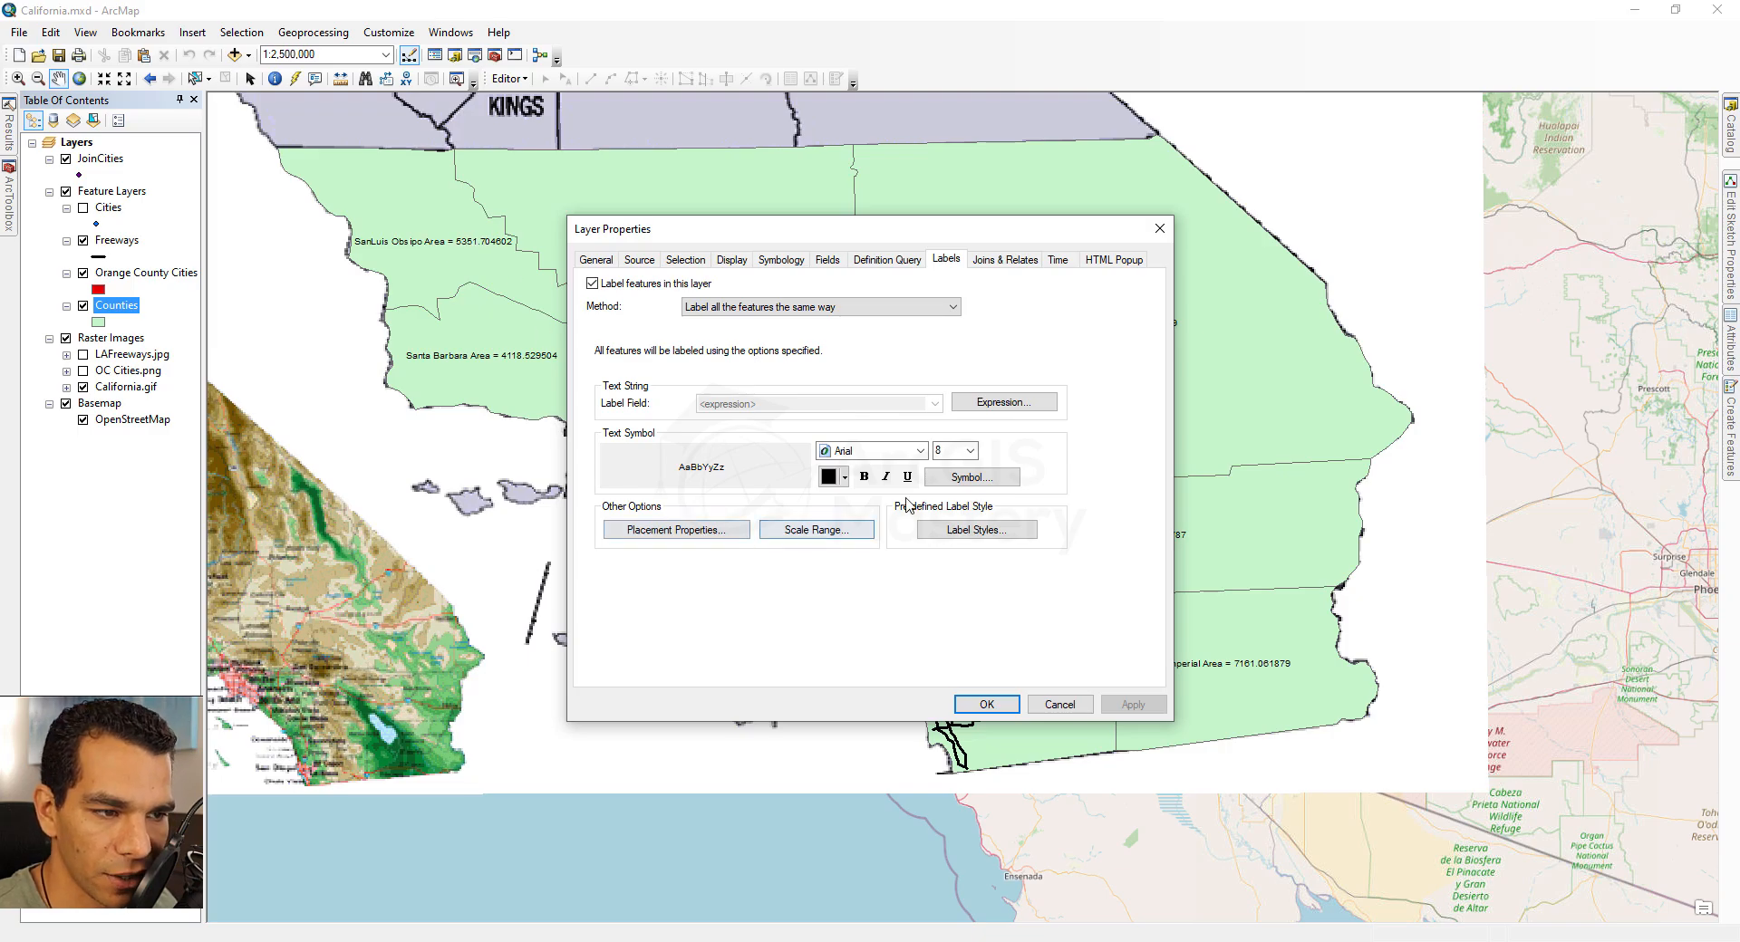
Reopen the label expression and review the values stored in the Area field.
{"action": "left_click", "coordinate": [997, 402]}
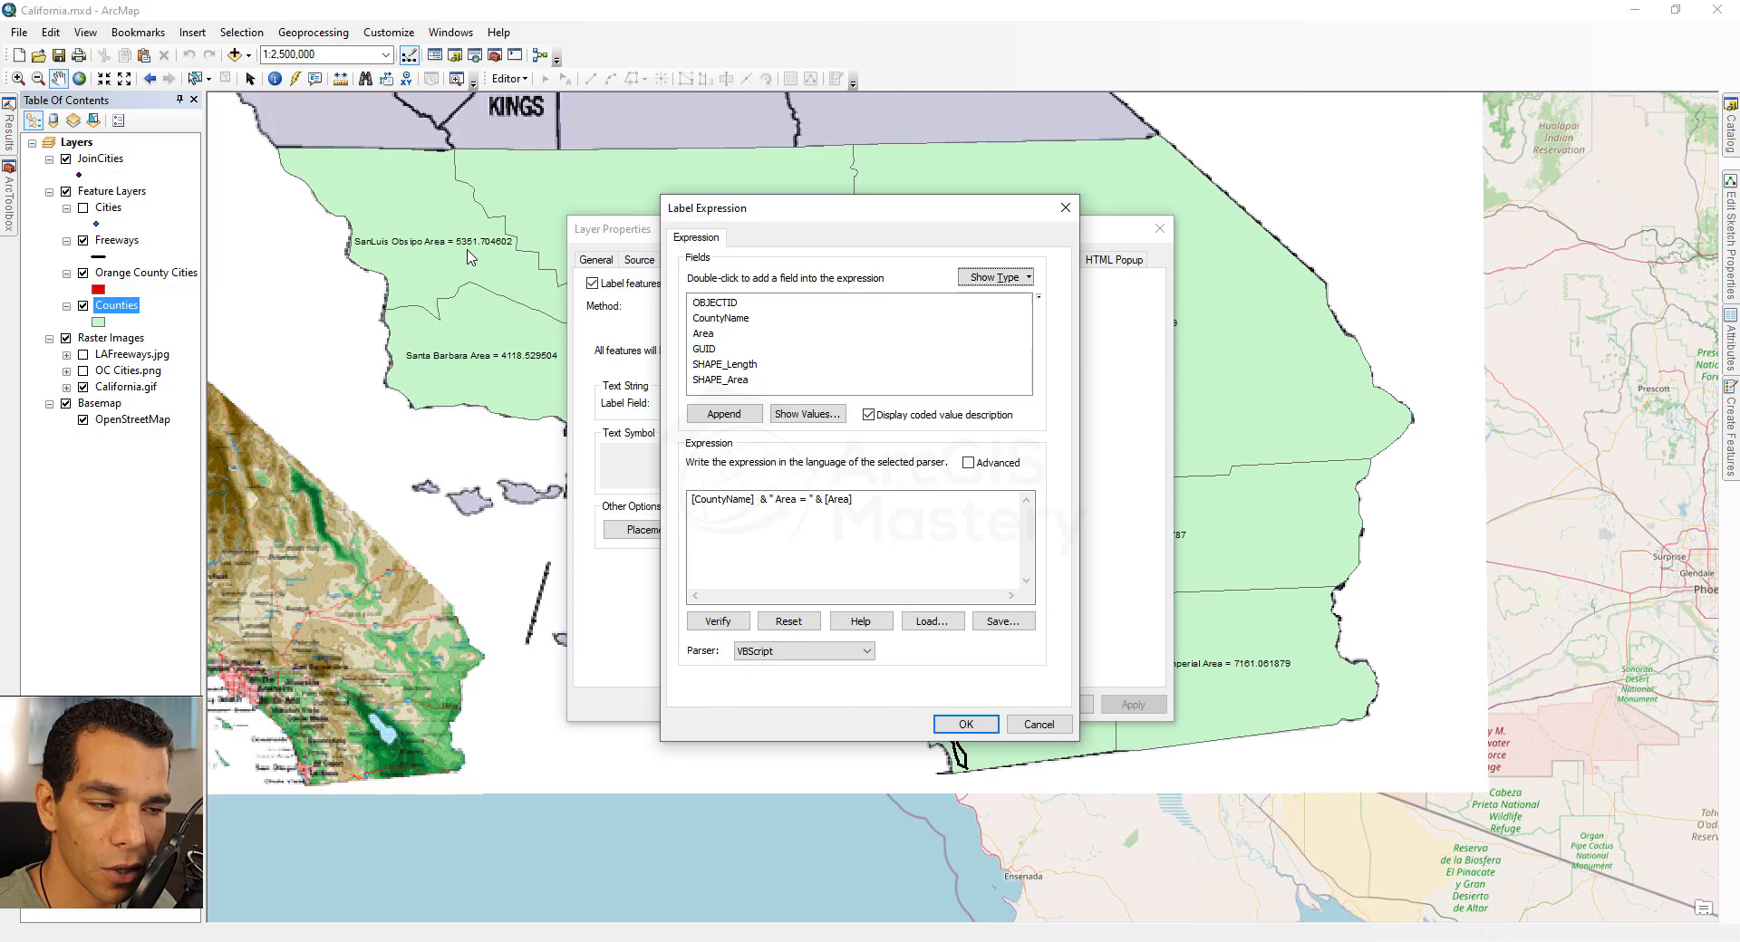
{"action": "left_click", "coordinate": [705, 333]}
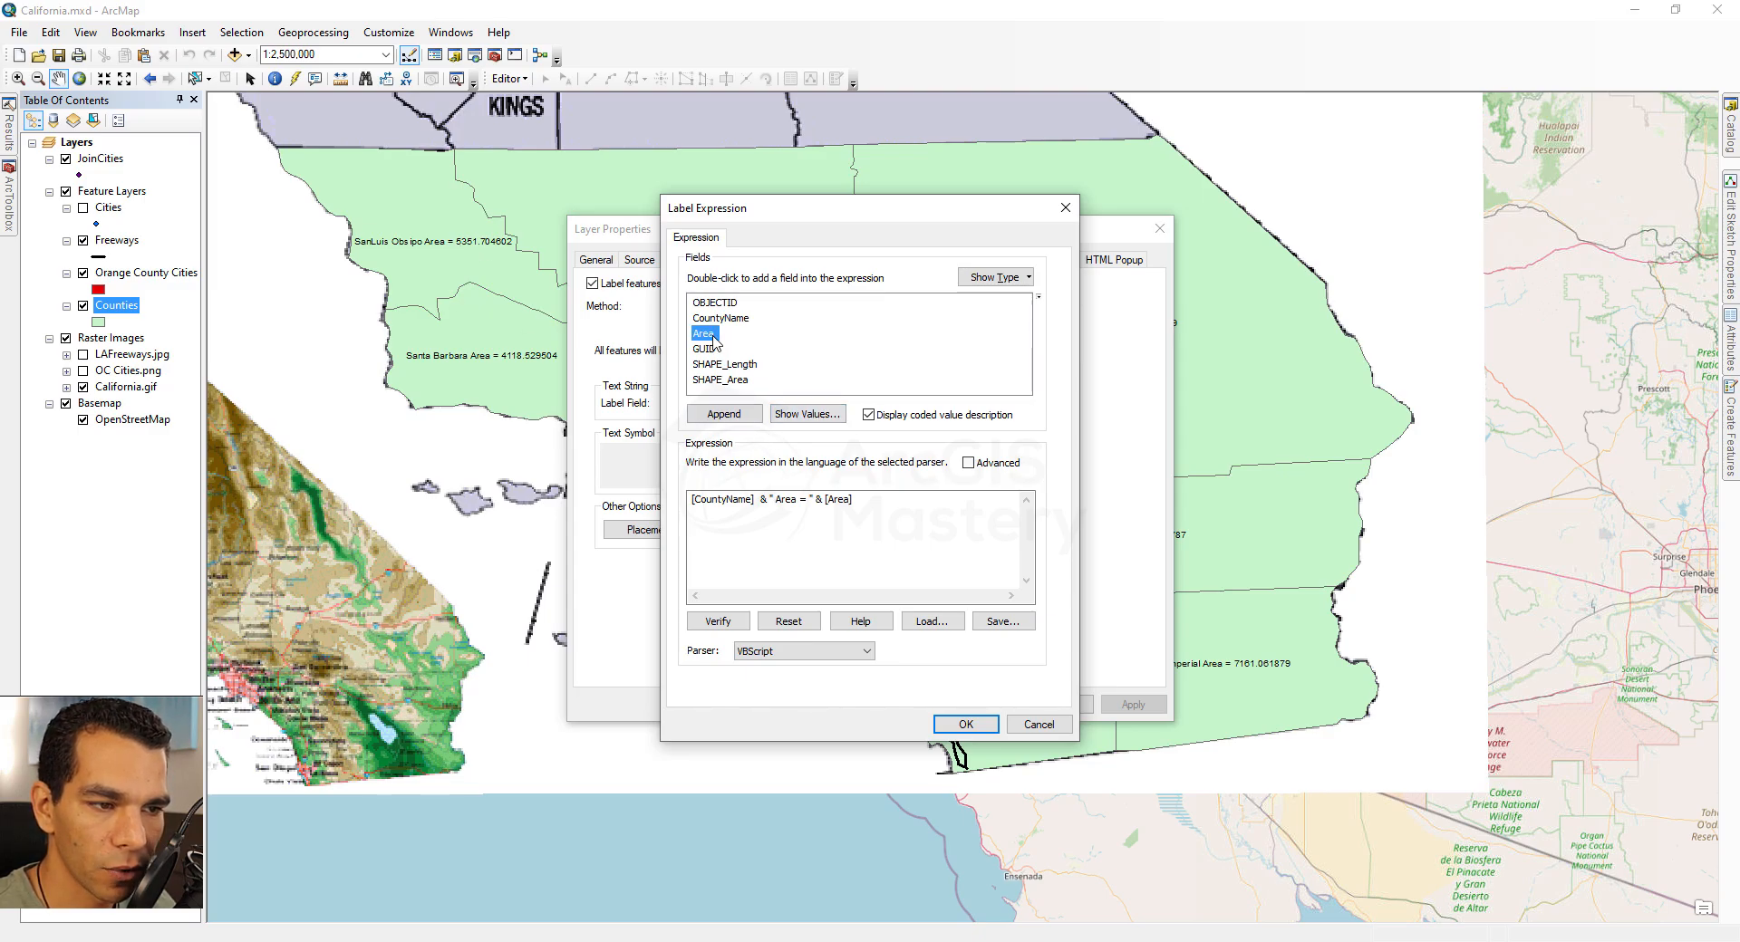
{"action": "left_click", "coordinate": [808, 416]}
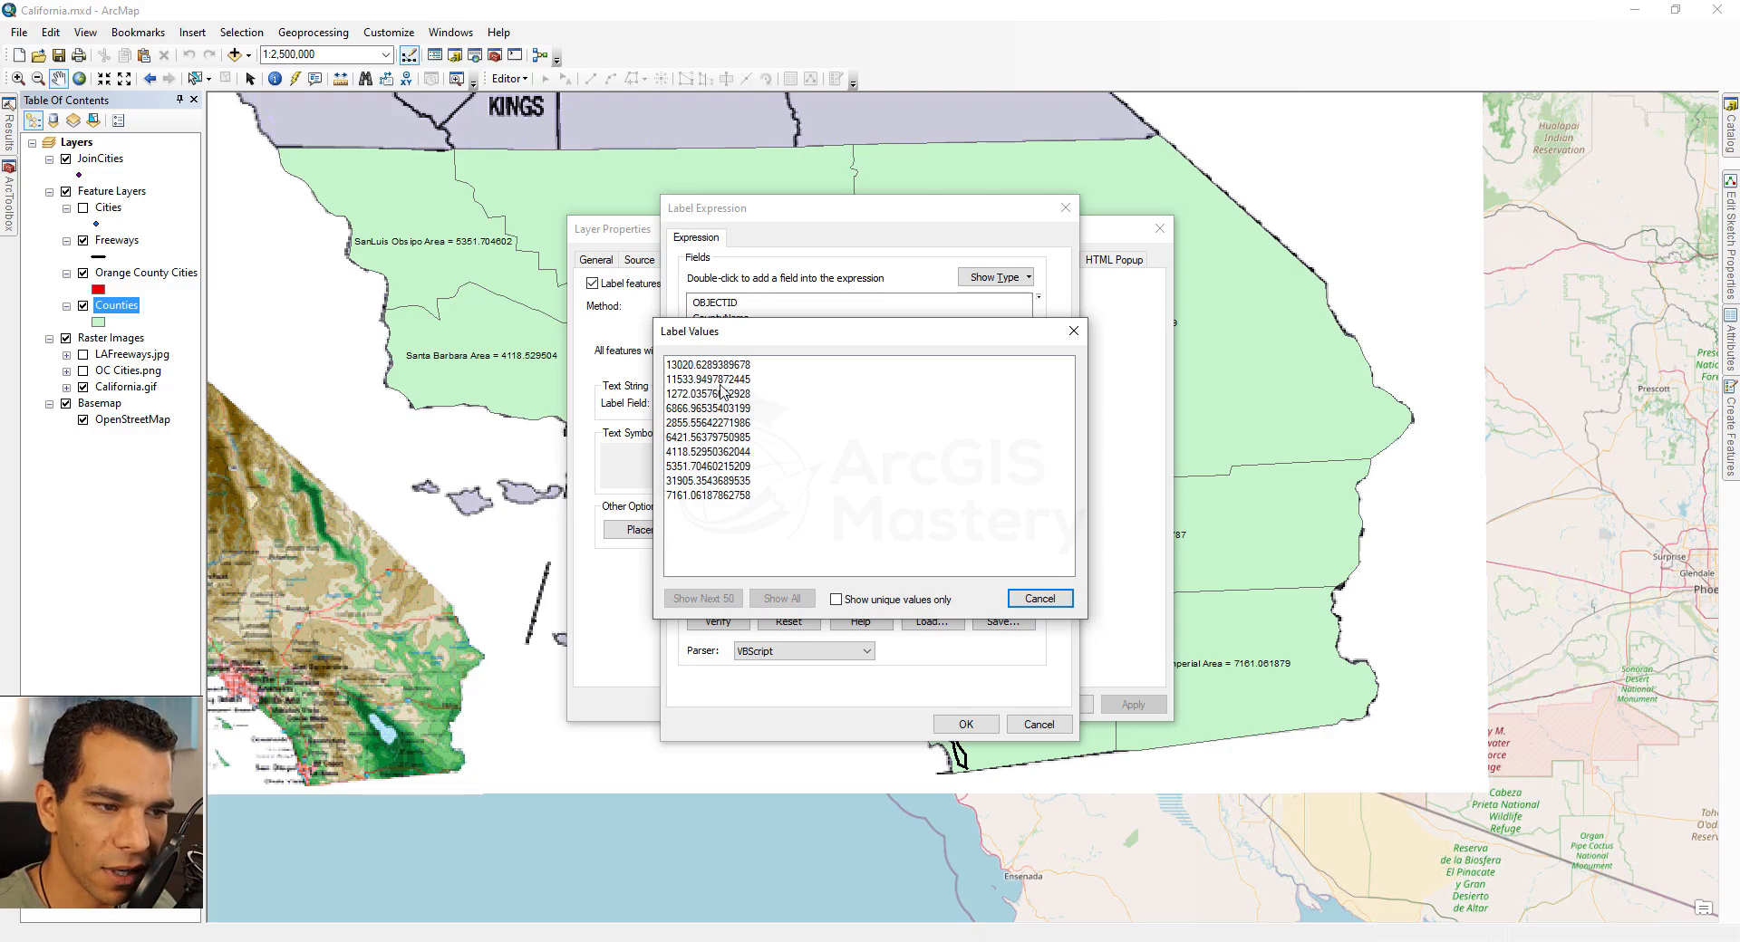
{"action": "left_click", "coordinate": [1039, 598]}
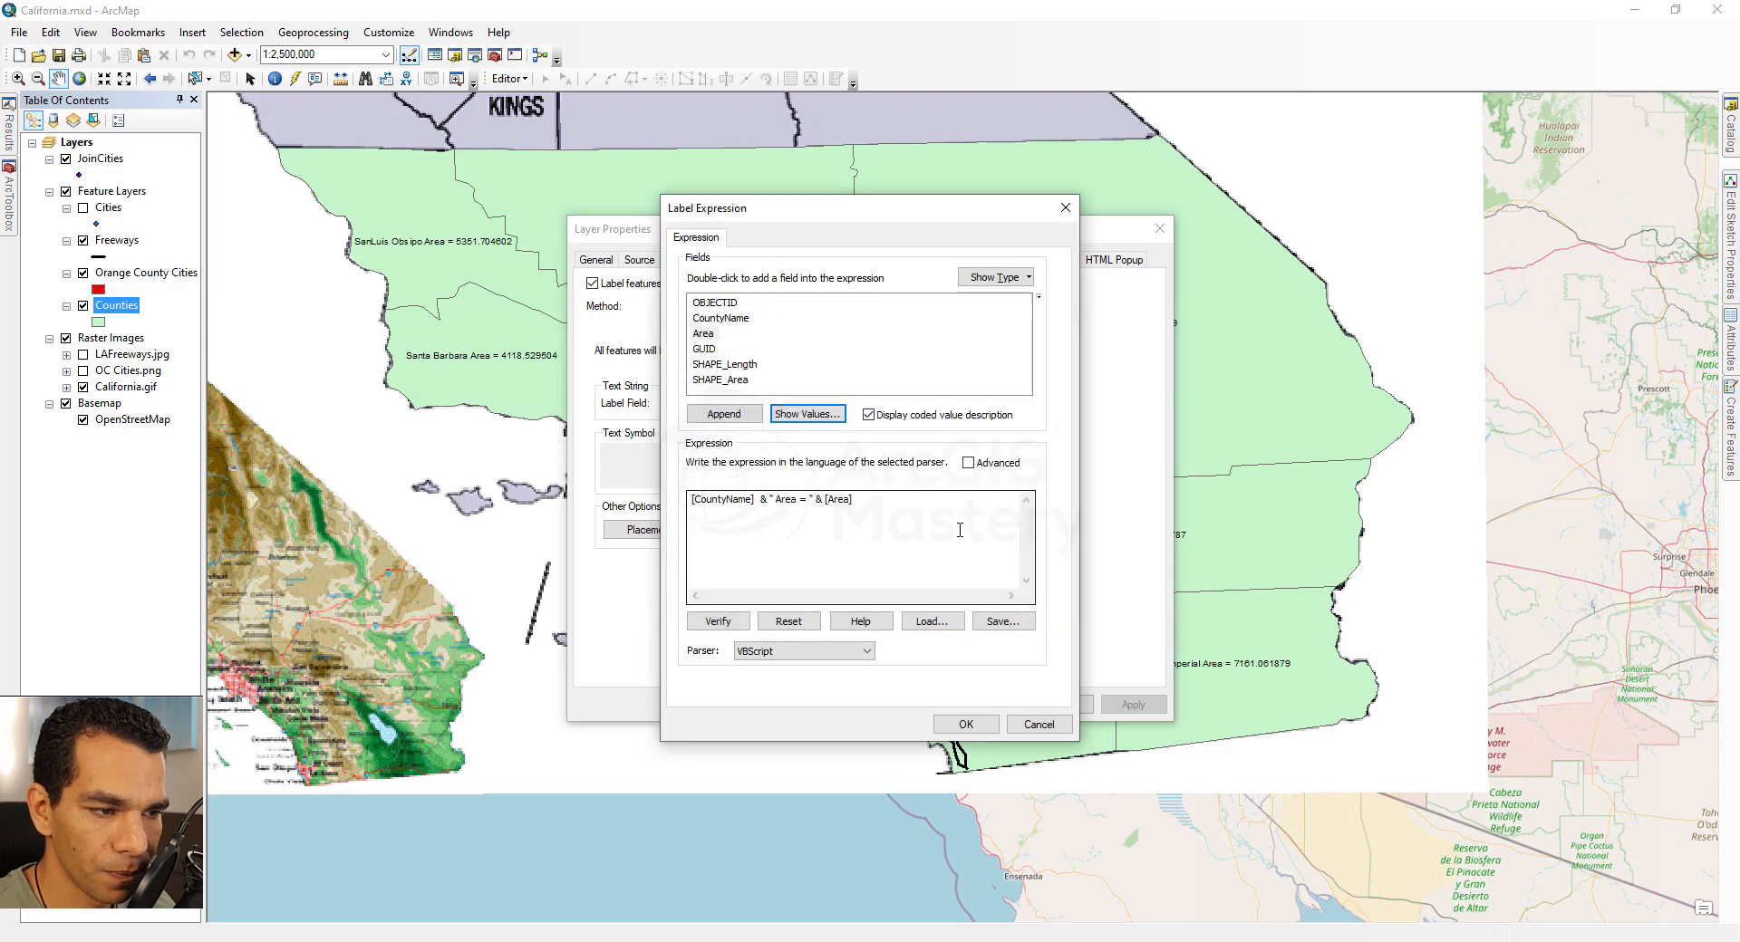
Set the expression parser to JScript and switch the label expression to an advanced FindLabel function.
{"action": "left_click", "coordinate": [968, 463]}
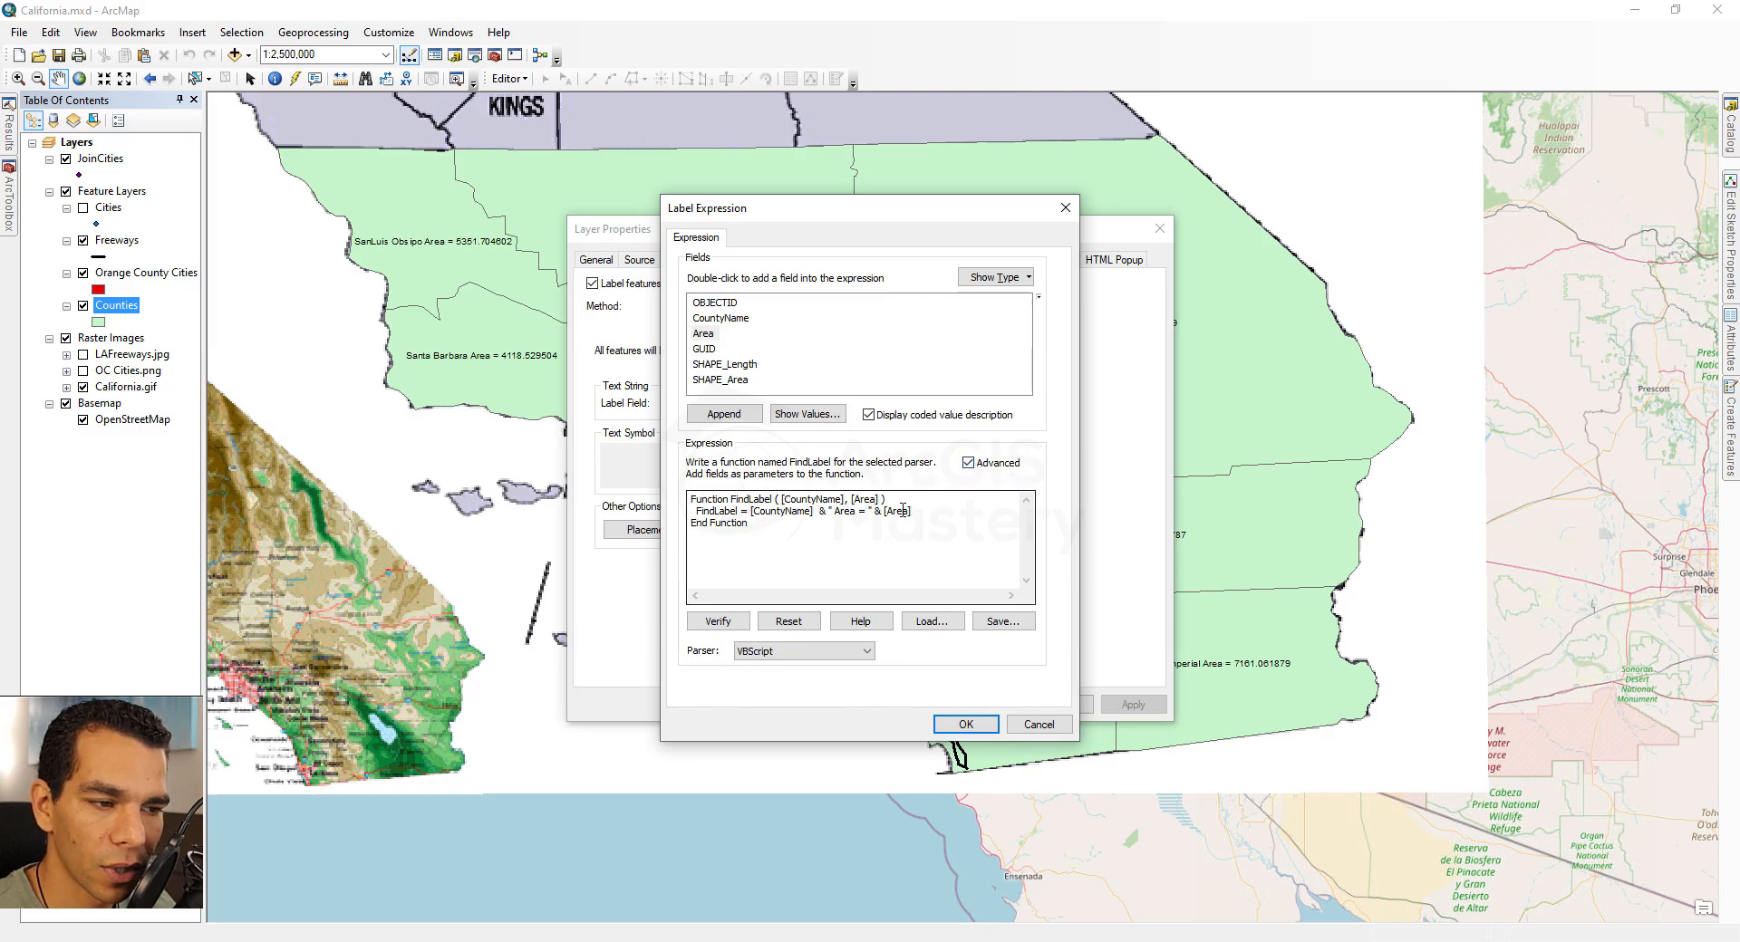
{"action": "left_click", "coordinate": [793, 652]}
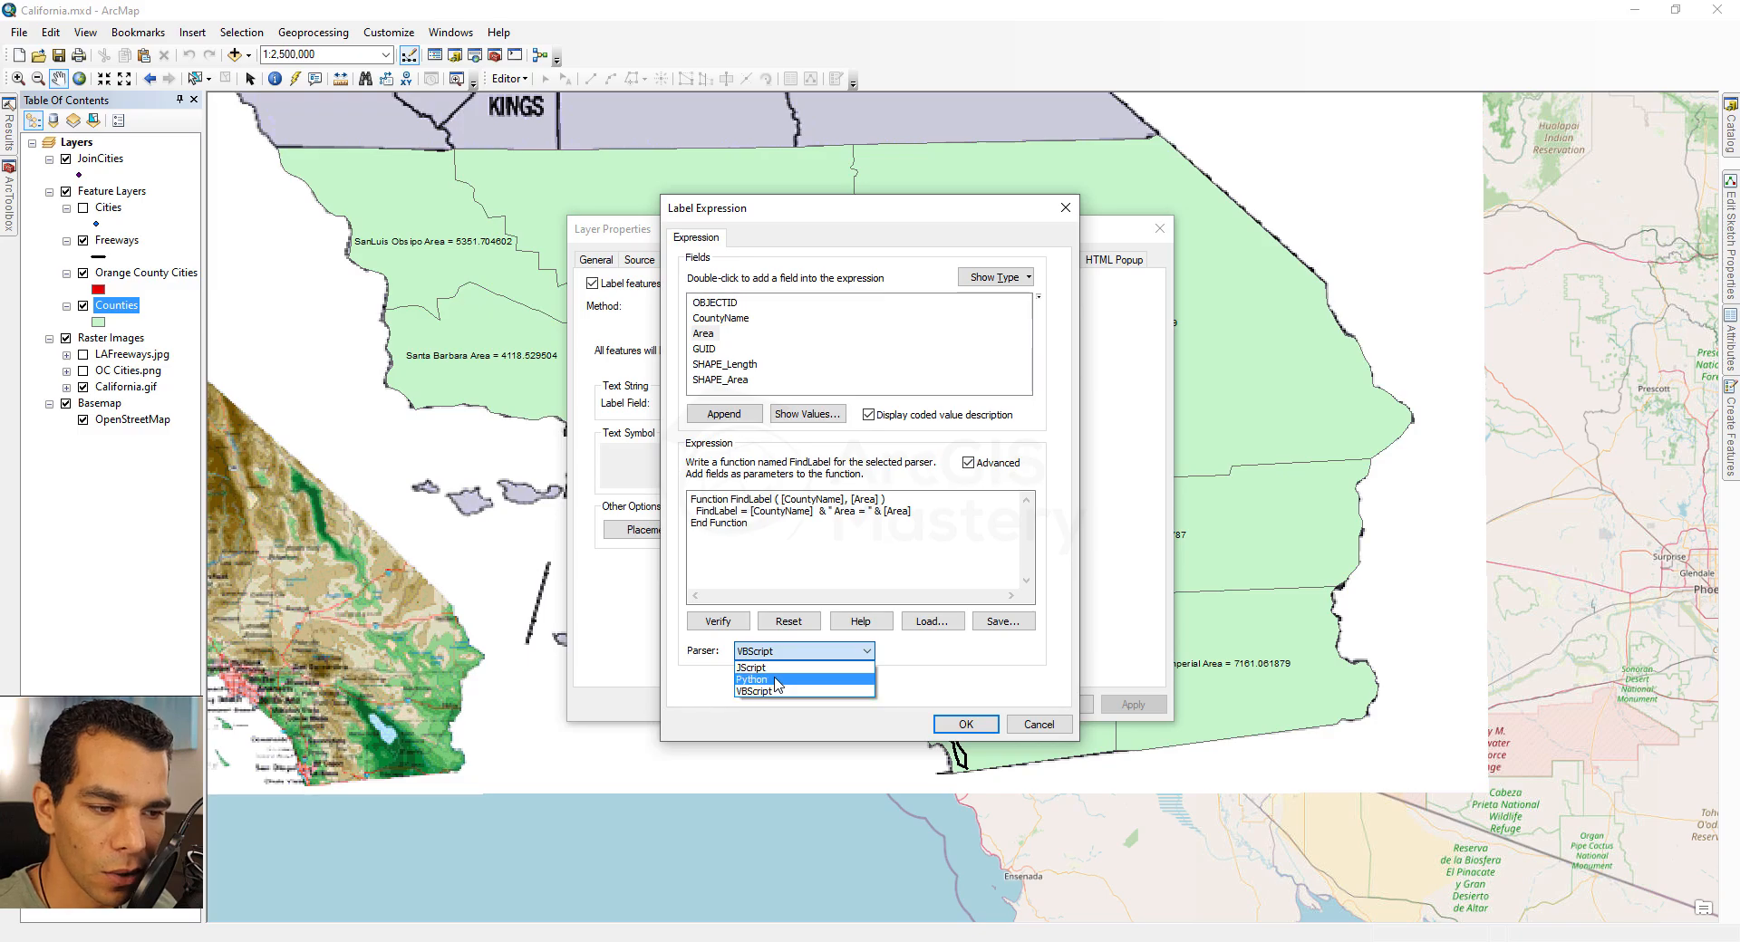
{"action": "left_click", "coordinate": [776, 671]}
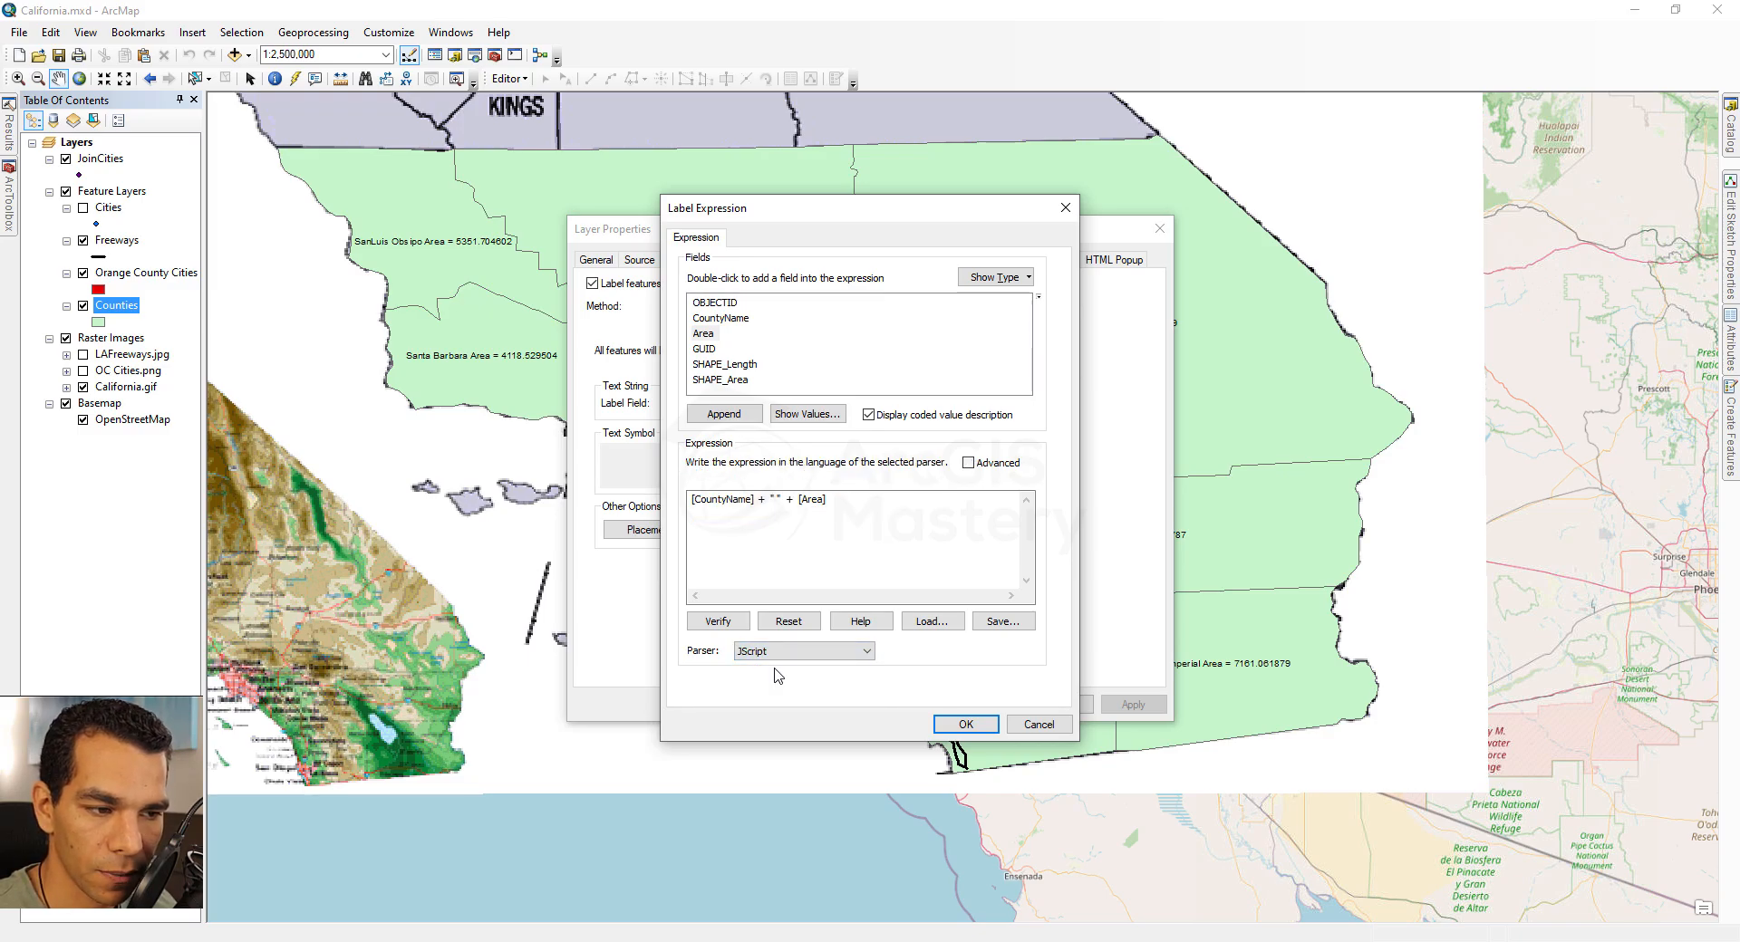
{"action": "left_click", "coordinate": [967, 463]}
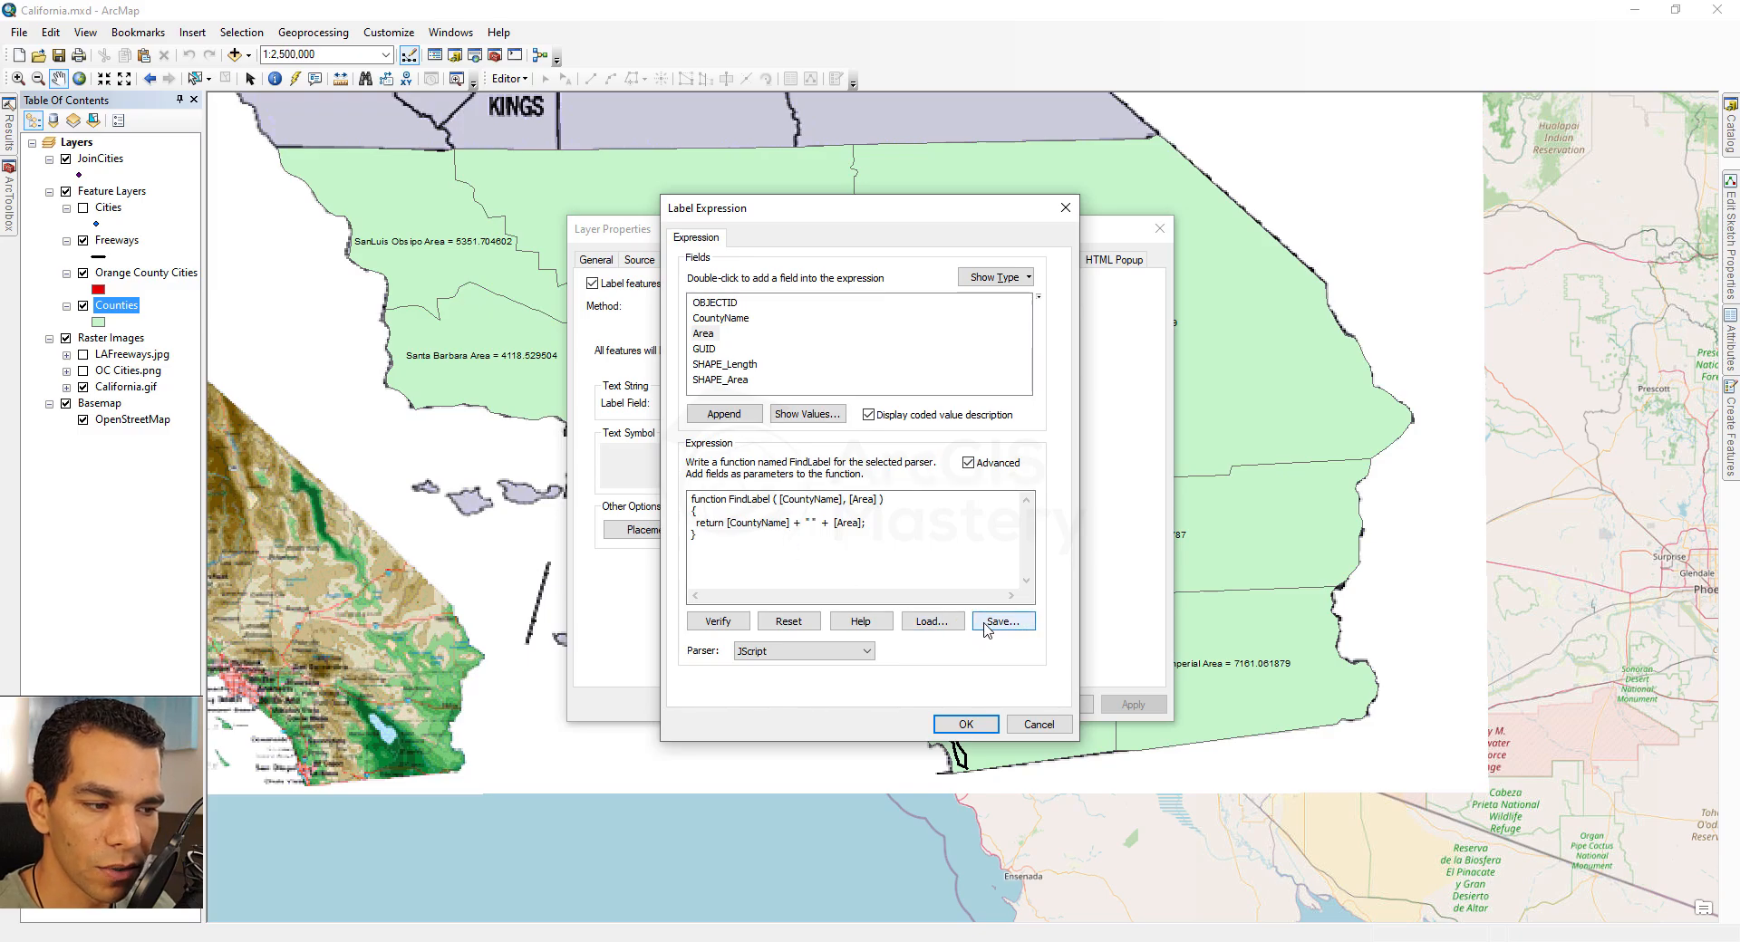
Load the saved expression LabelExpression.lxp from the Labels folder into the label expression.
{"action": "left_click", "coordinate": [939, 628]}
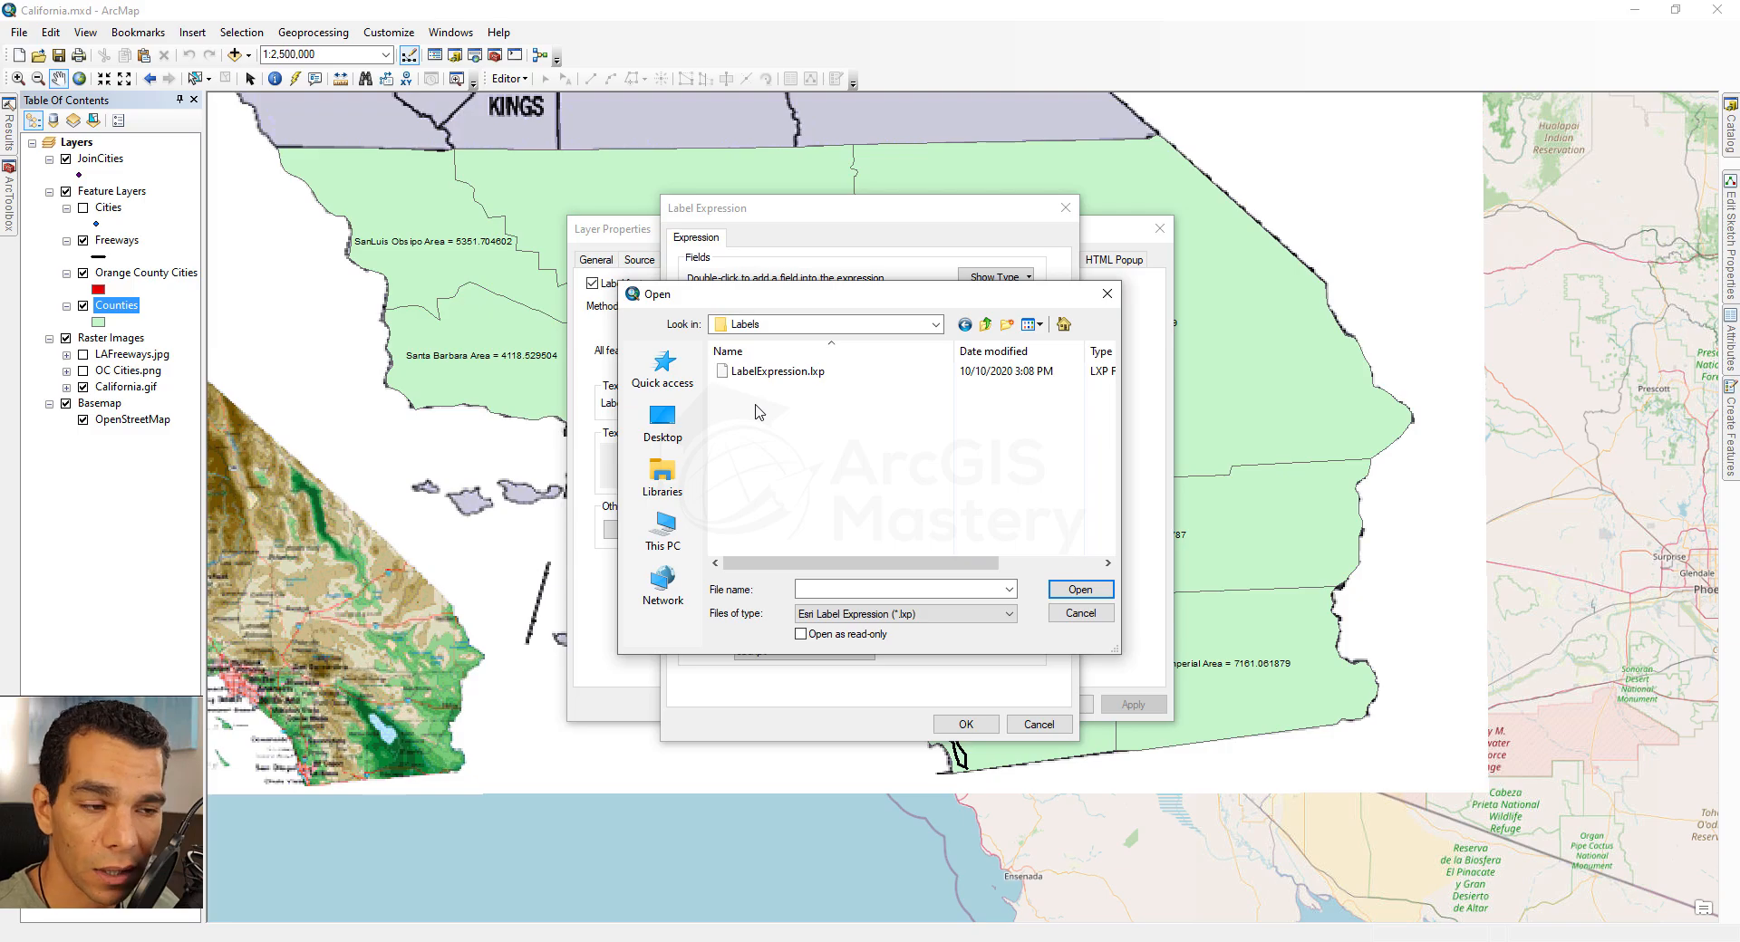
{"action": "left_click", "coordinate": [772, 377]}
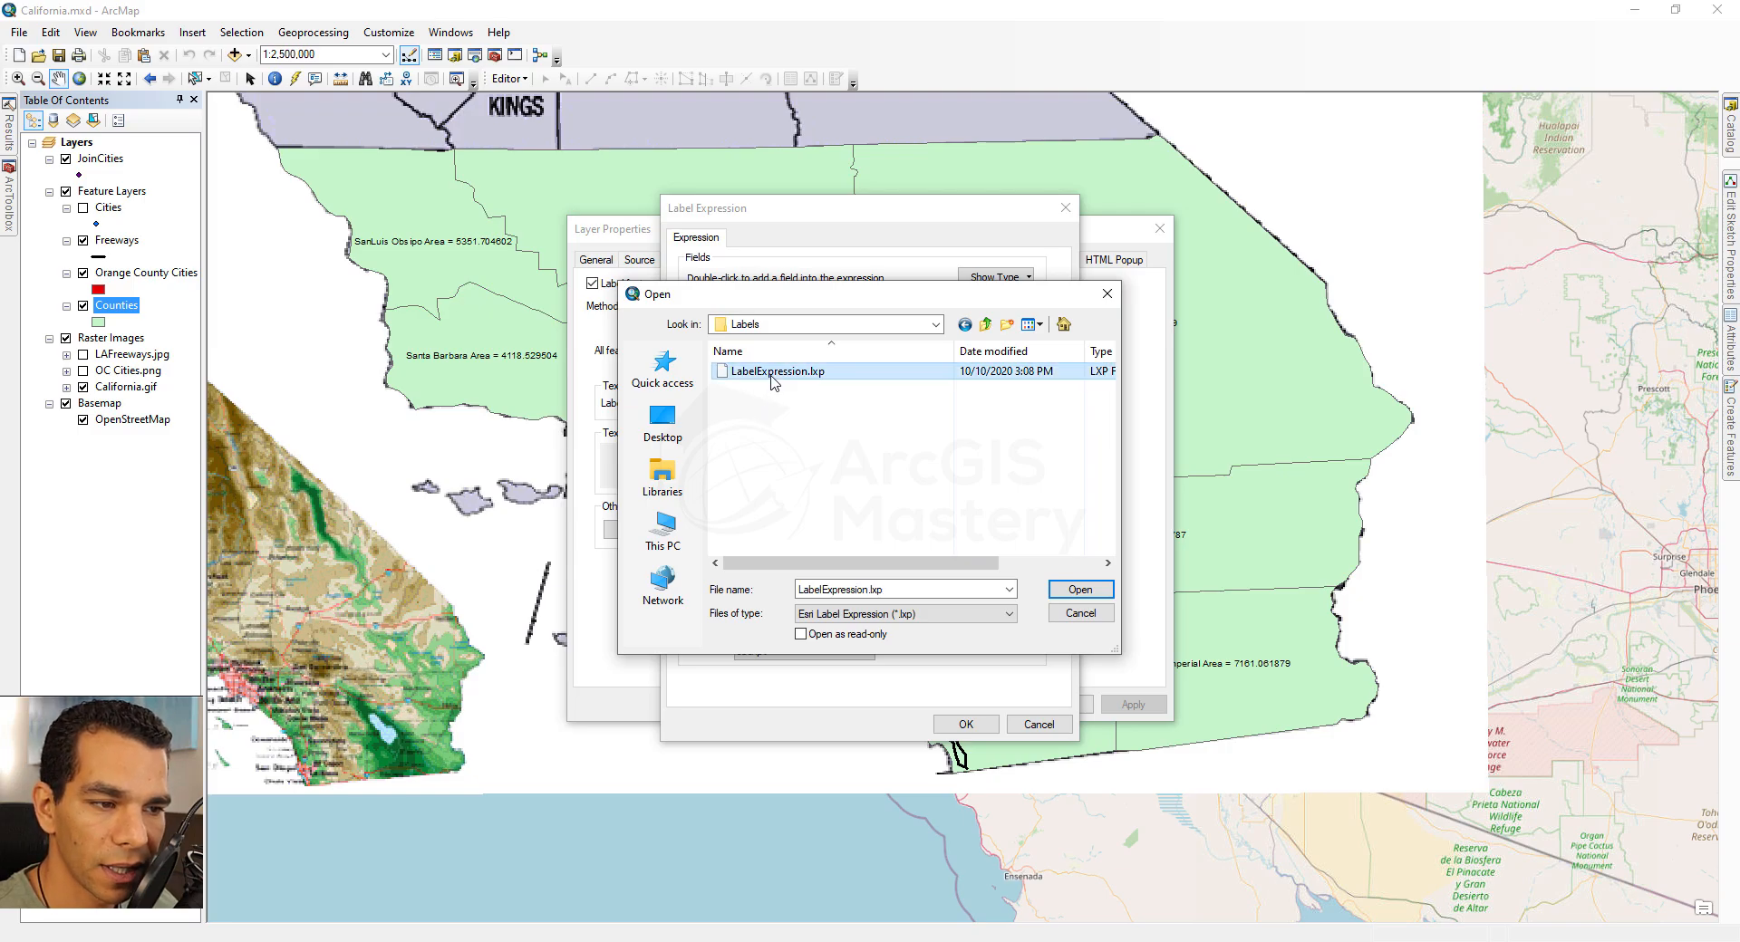
{"action": "double_click", "coordinate": [772, 375]}
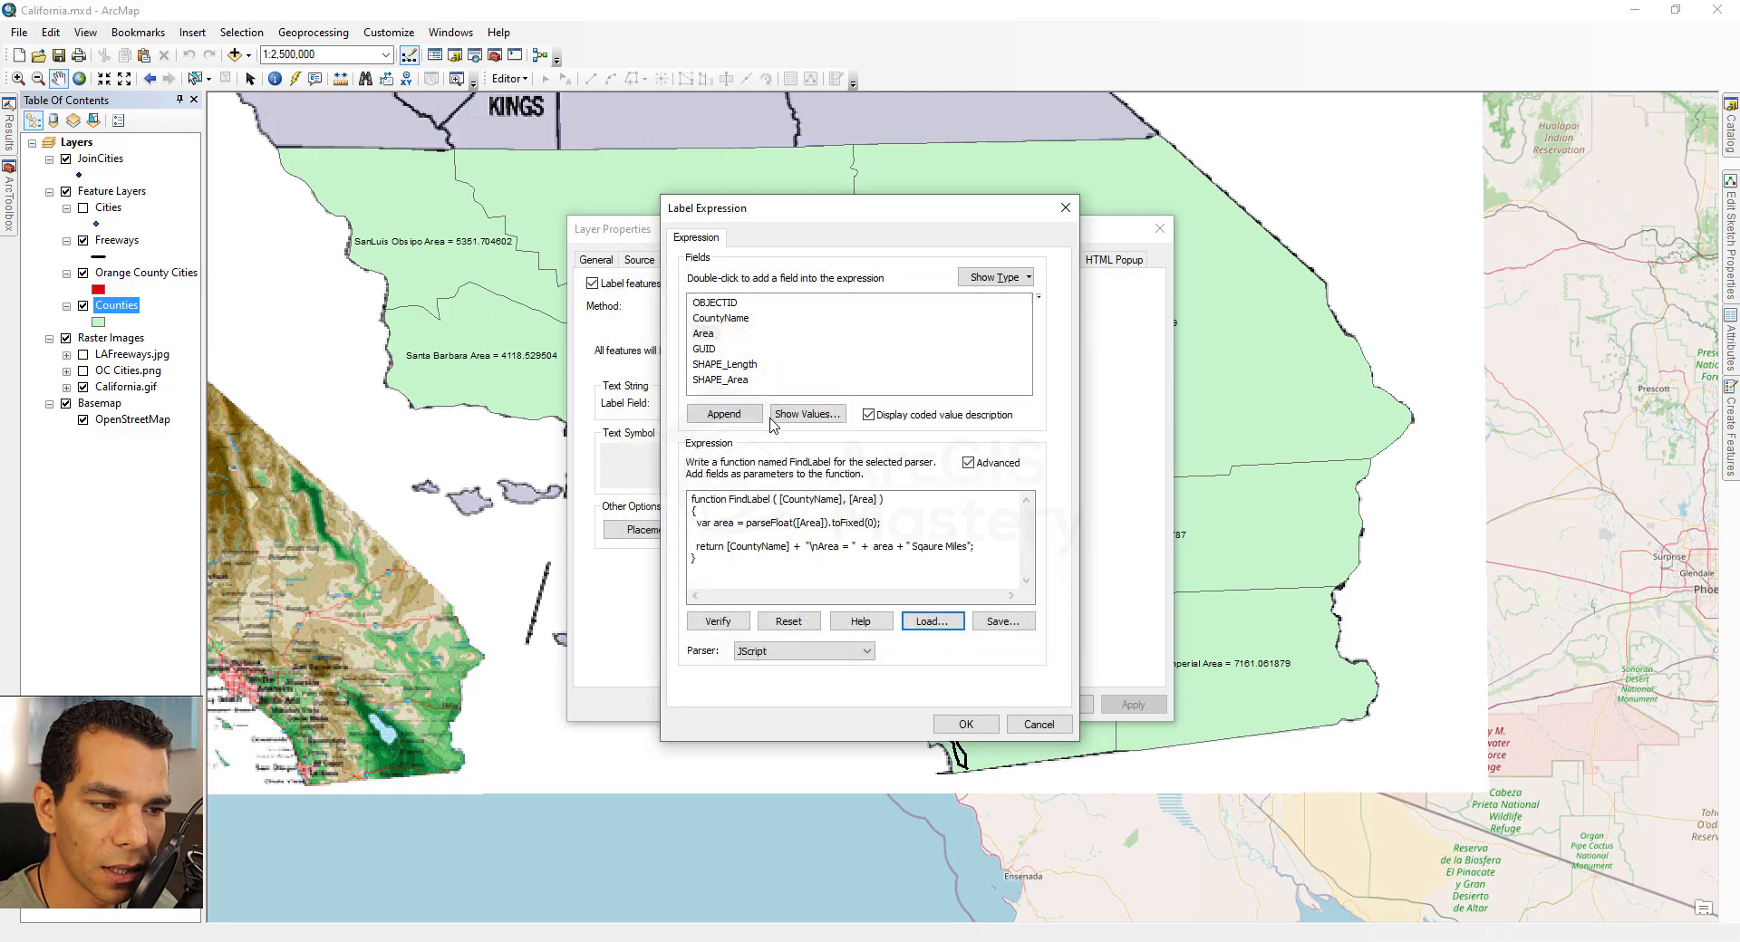
{"action": "left_click", "coordinate": [753, 527]}
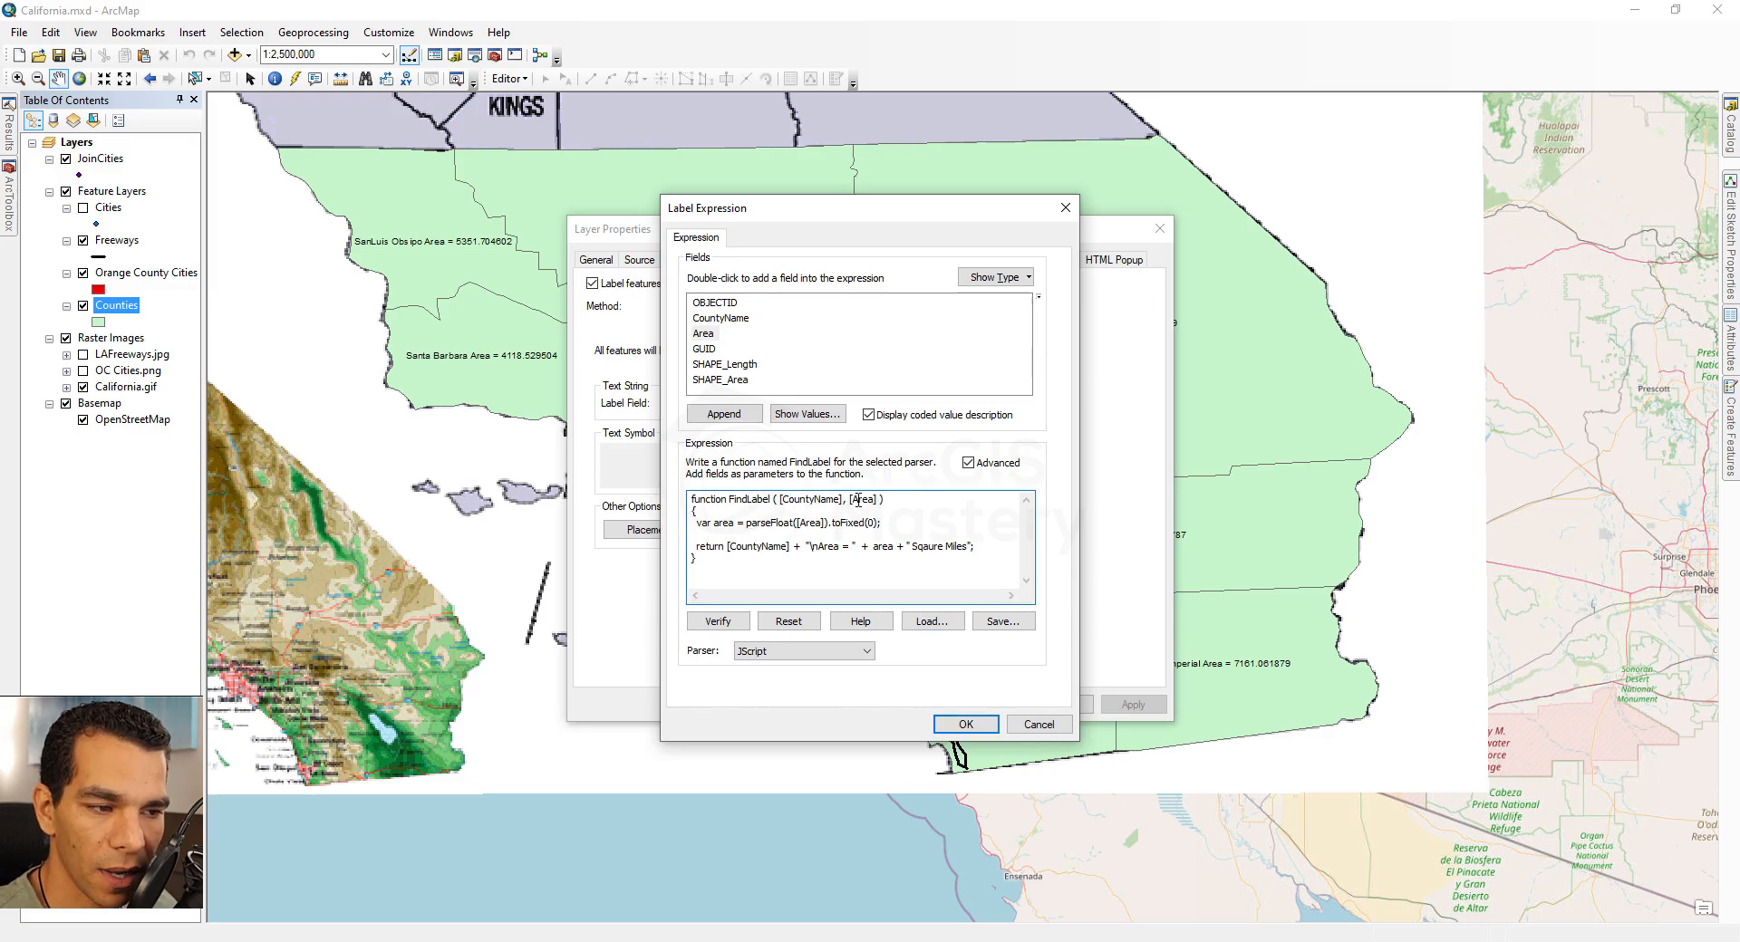
Review the loaded FindLabel function's rounding and return lines, accept the expression and apply it to the county labels.
{"action": "left_click_drag", "start_coordinate": [744, 522], "coordinate": [871, 530]}
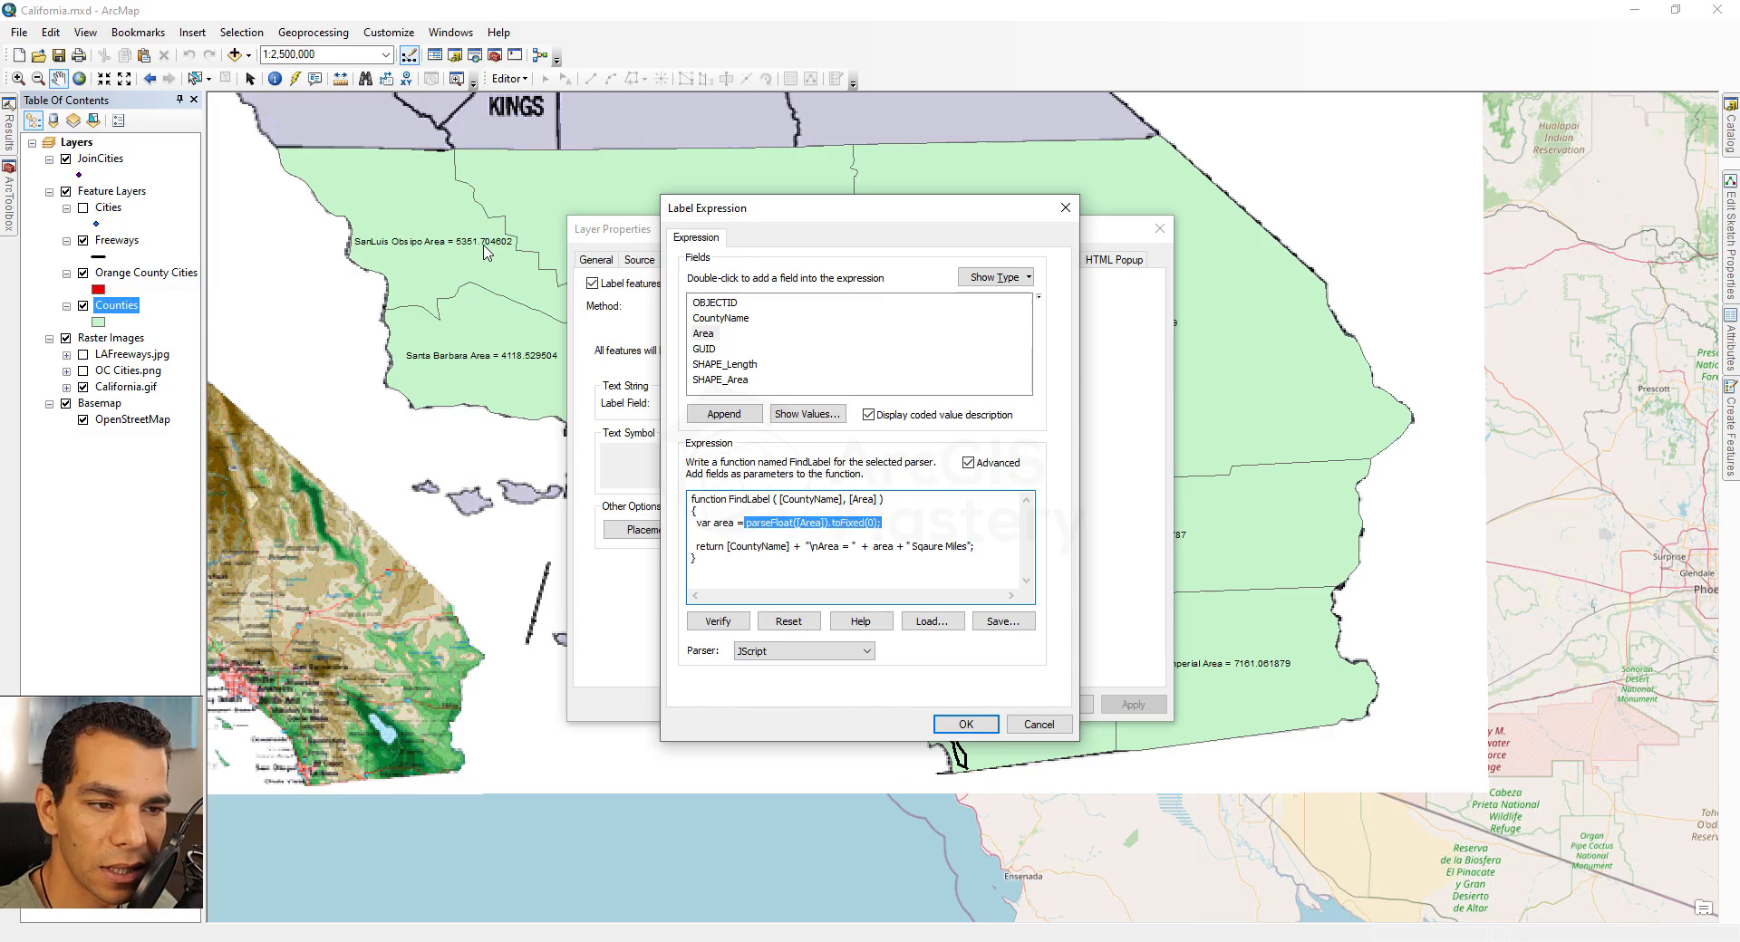
{"action": "left_click", "coordinate": [758, 533]}
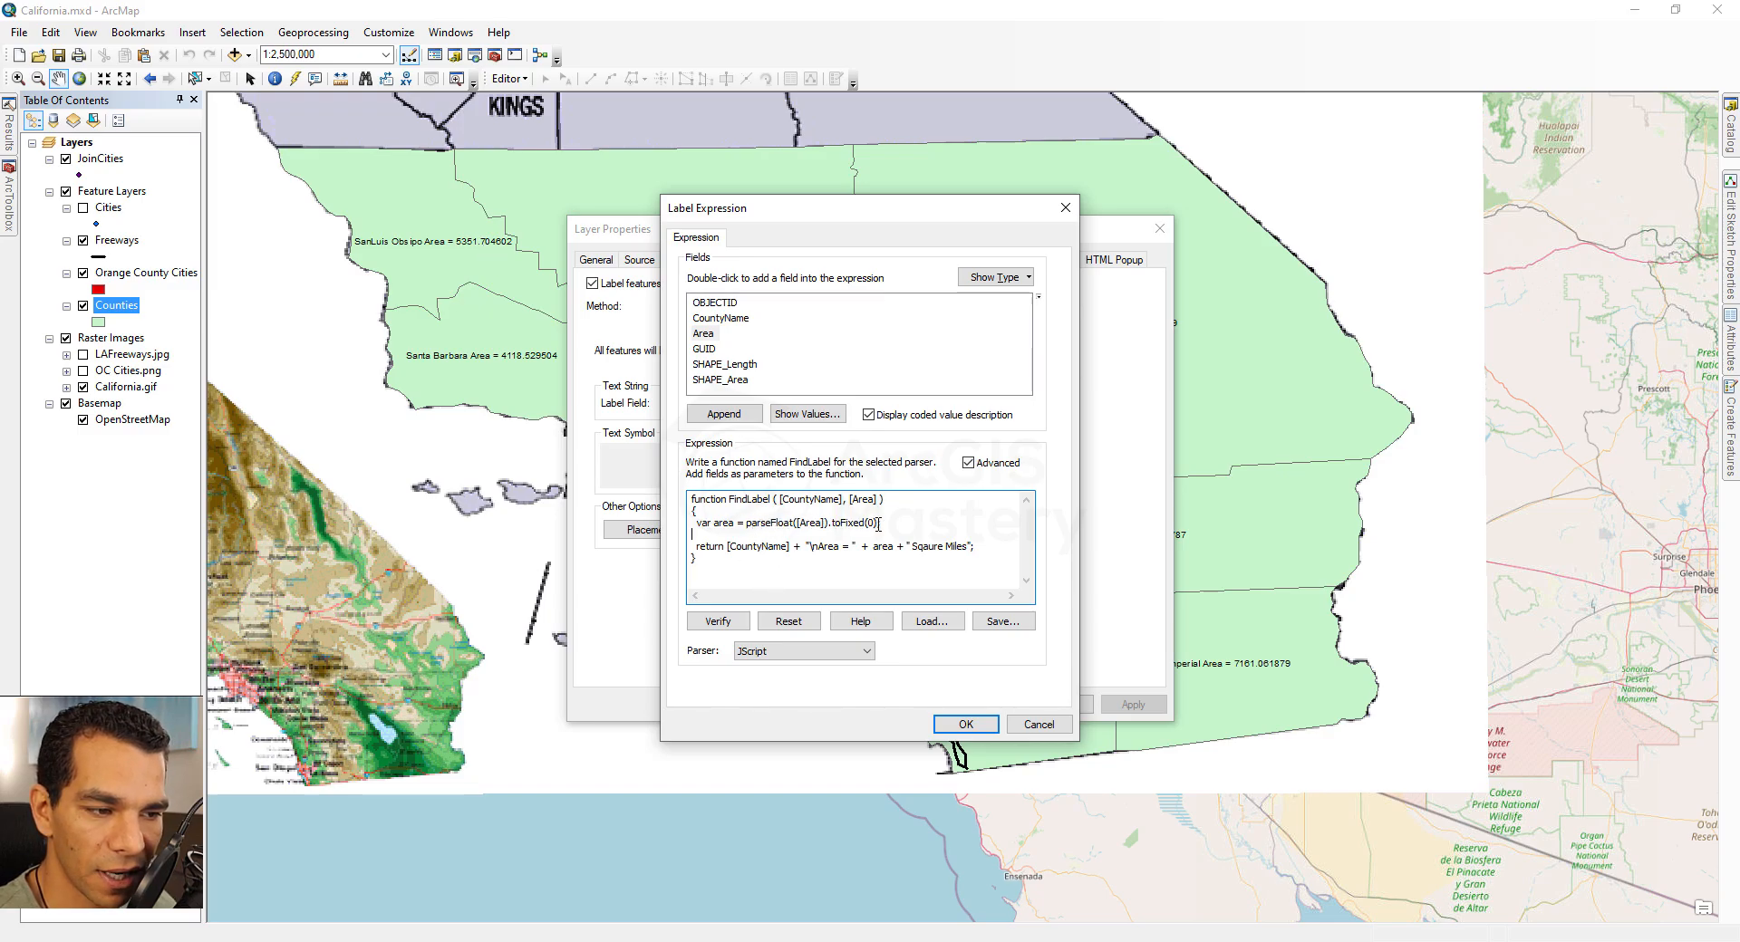
{"action": "left_click_drag", "start_coordinate": [878, 524], "coordinate": [779, 541]}
{"action": "left_click", "coordinate": [763, 535]}
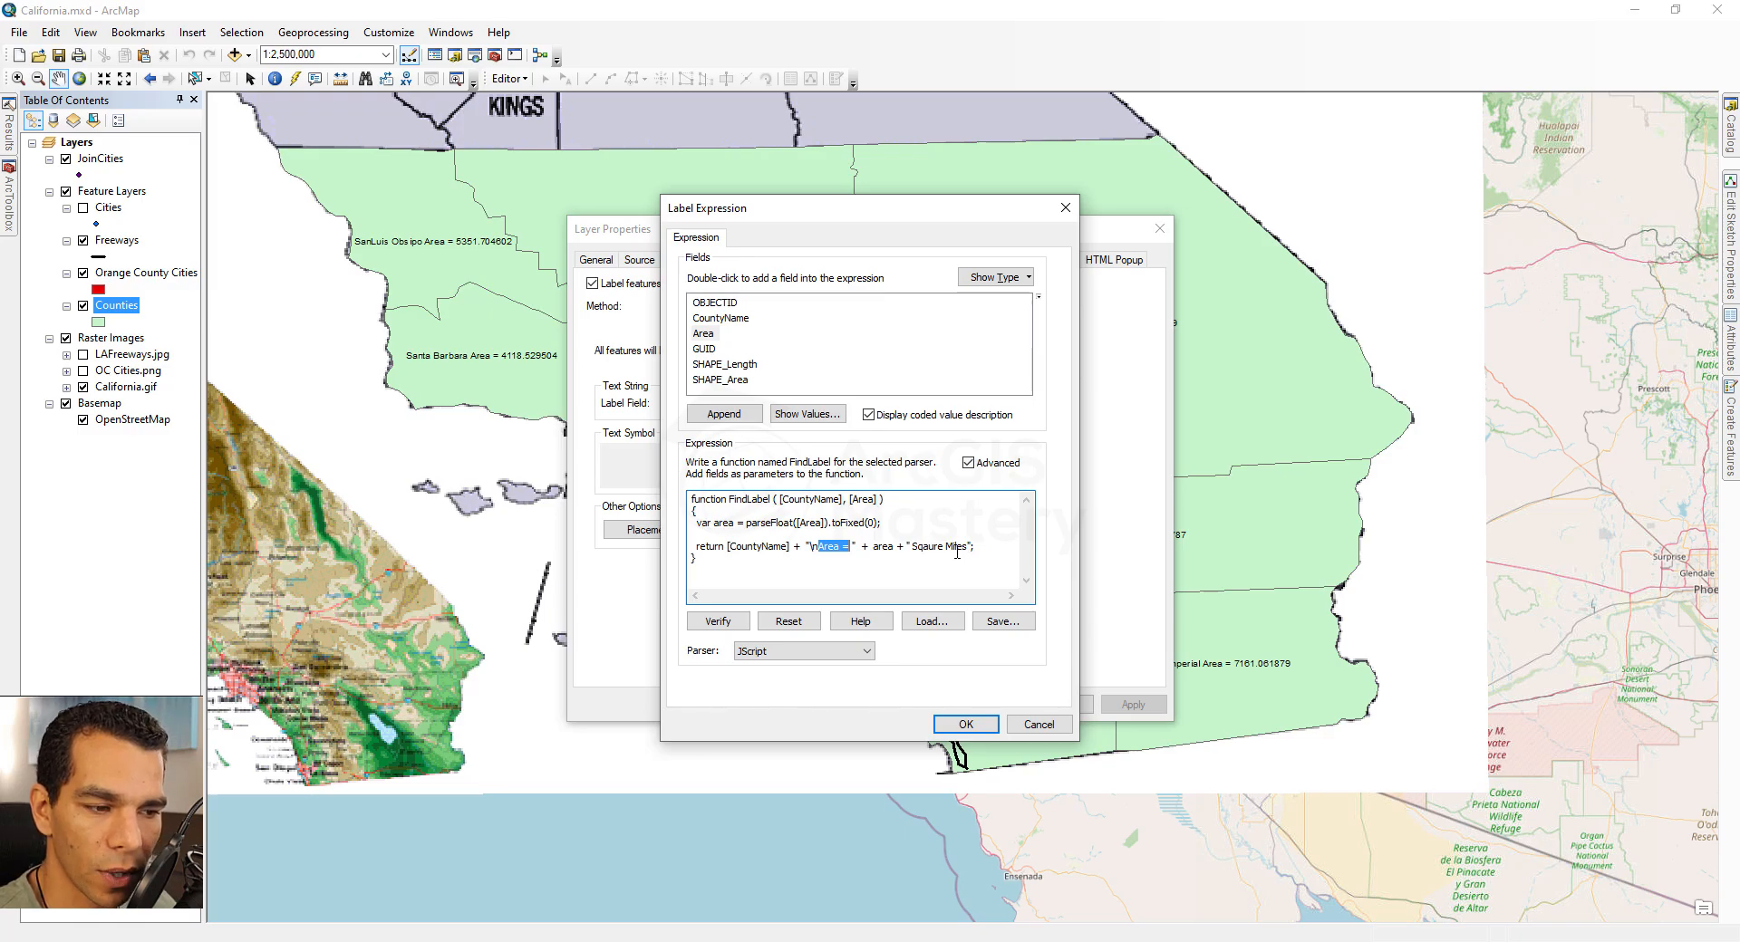
{"action": "left_click", "coordinate": [964, 724]}
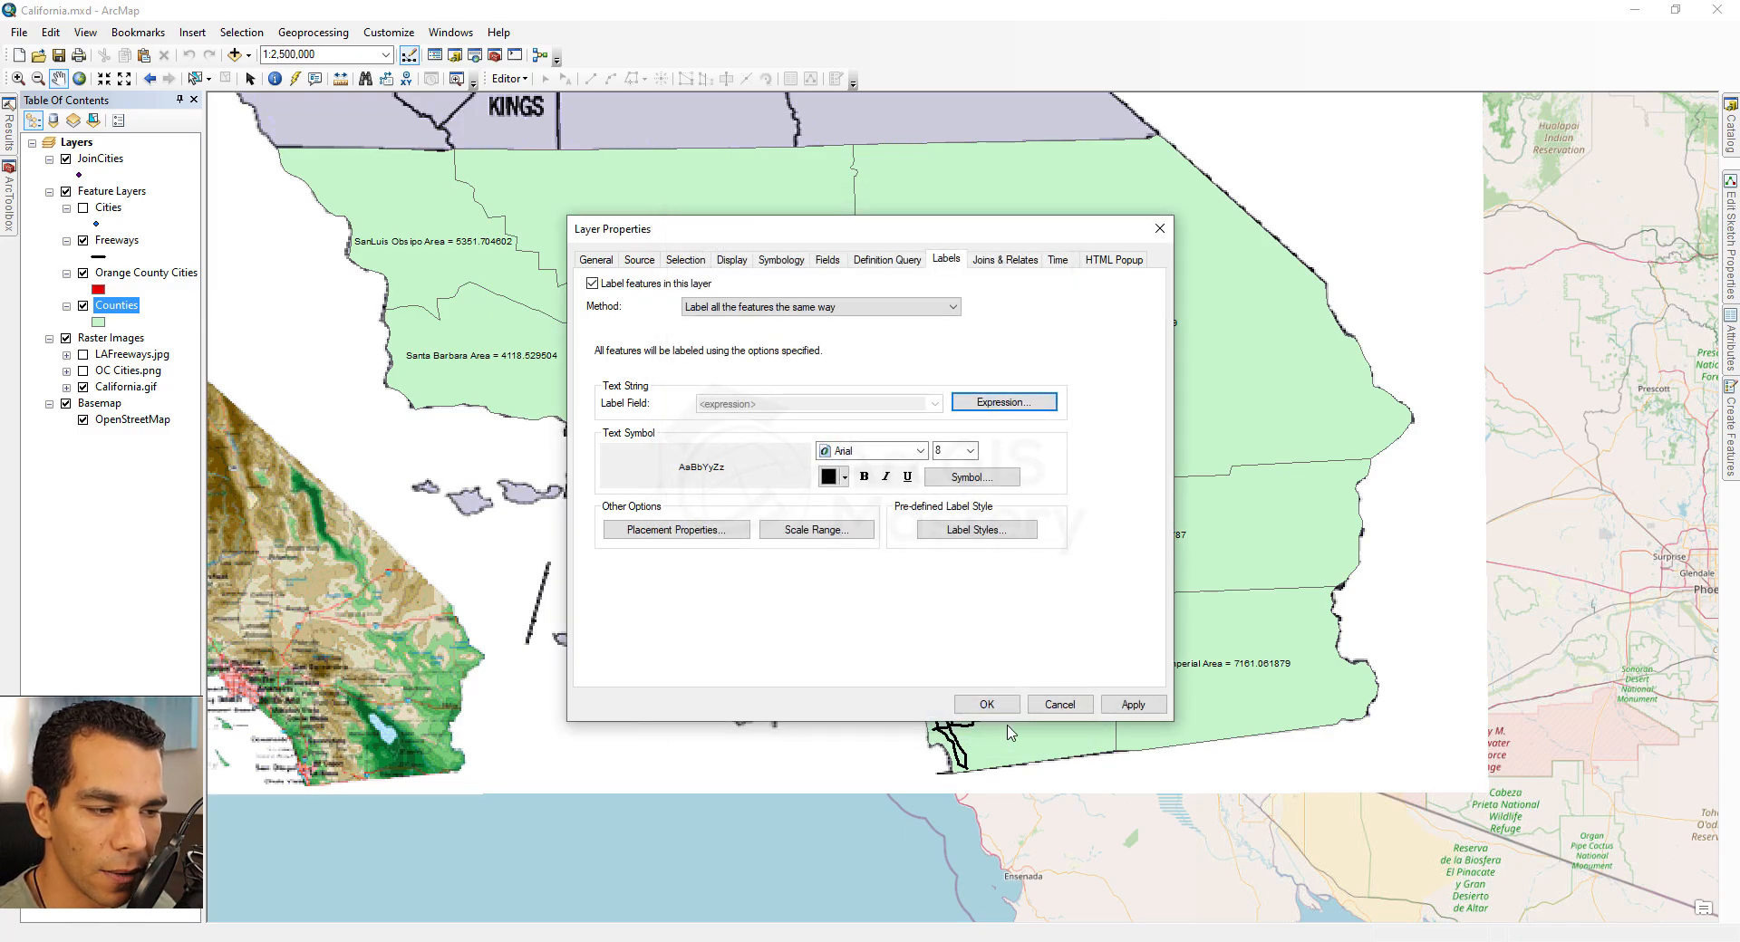
{"action": "left_click", "coordinate": [1132, 705]}
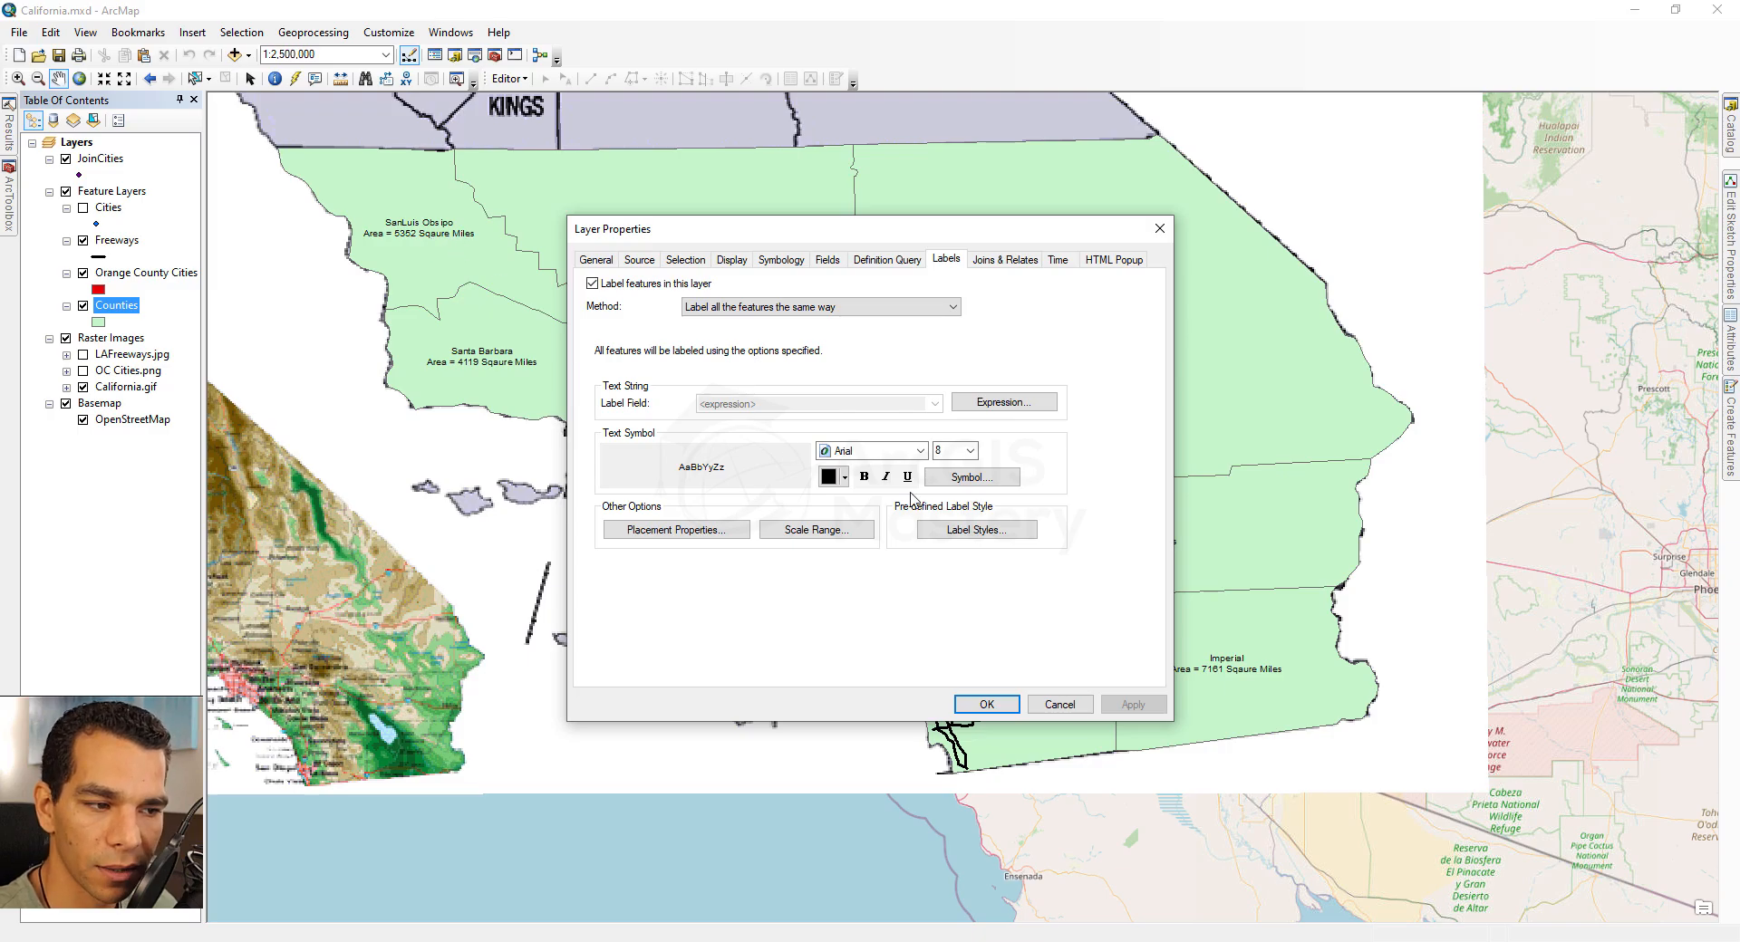
Reopen the county label expression and compare its return line with the labels on the map.
{"action": "left_click", "coordinate": [1001, 405]}
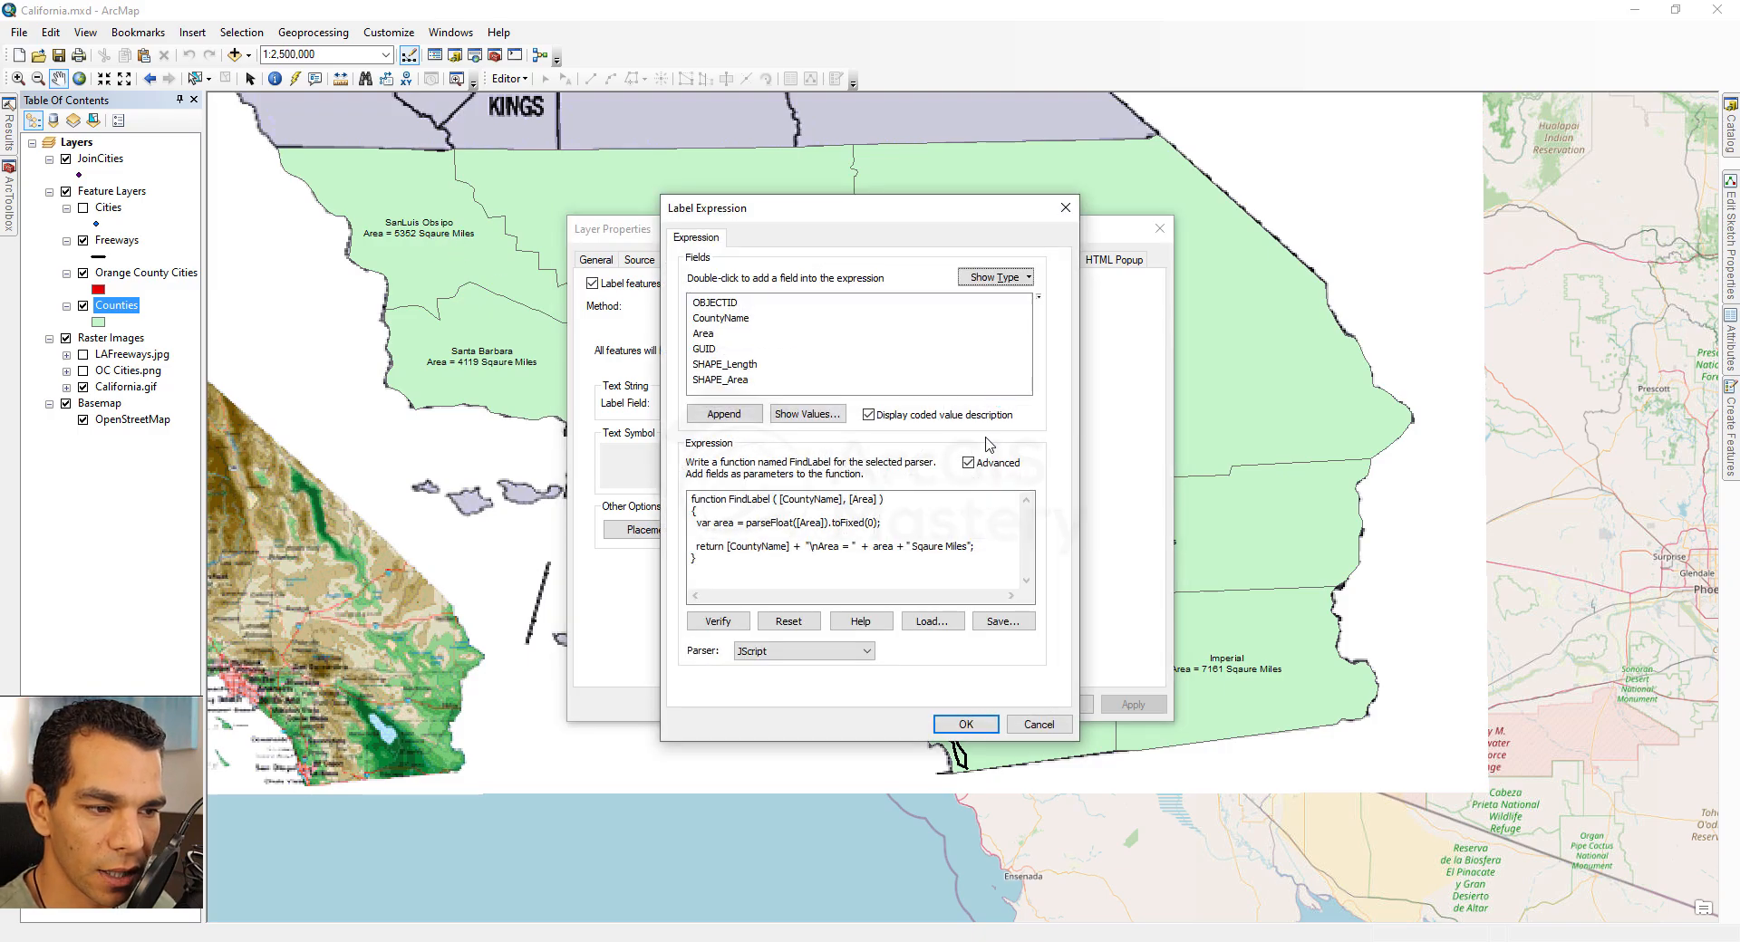
{"action": "left_click_drag", "start_coordinate": [730, 546], "coordinate": [845, 546]}
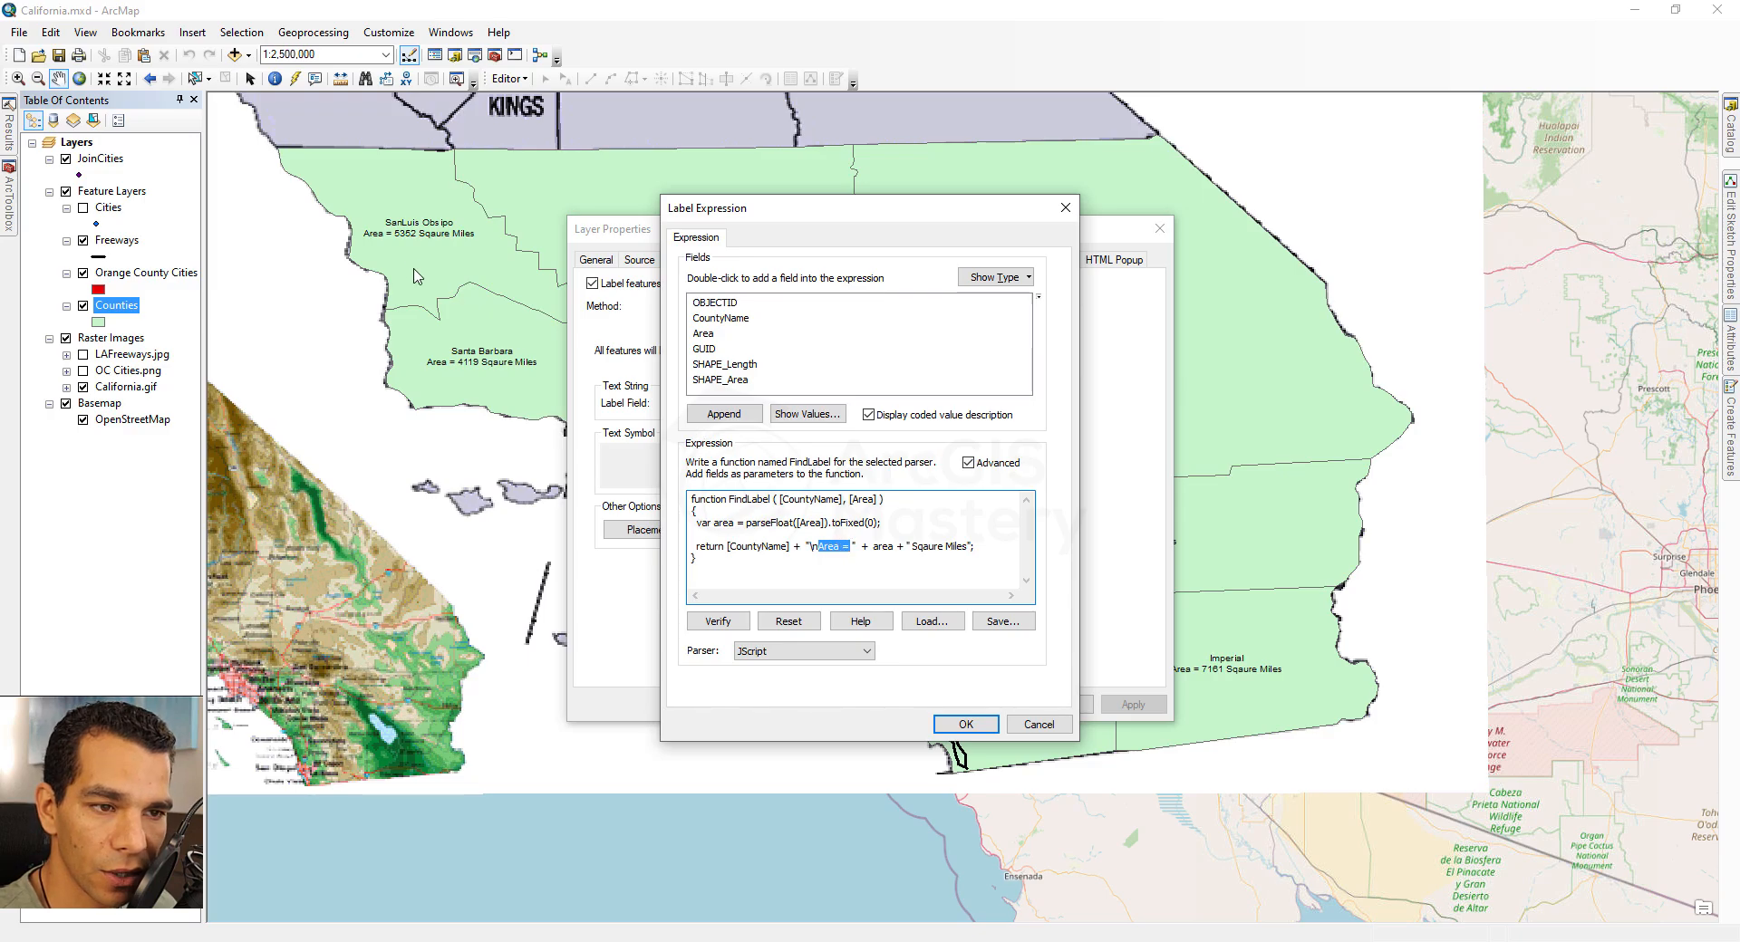
{"action": "left_click", "coordinate": [885, 550]}
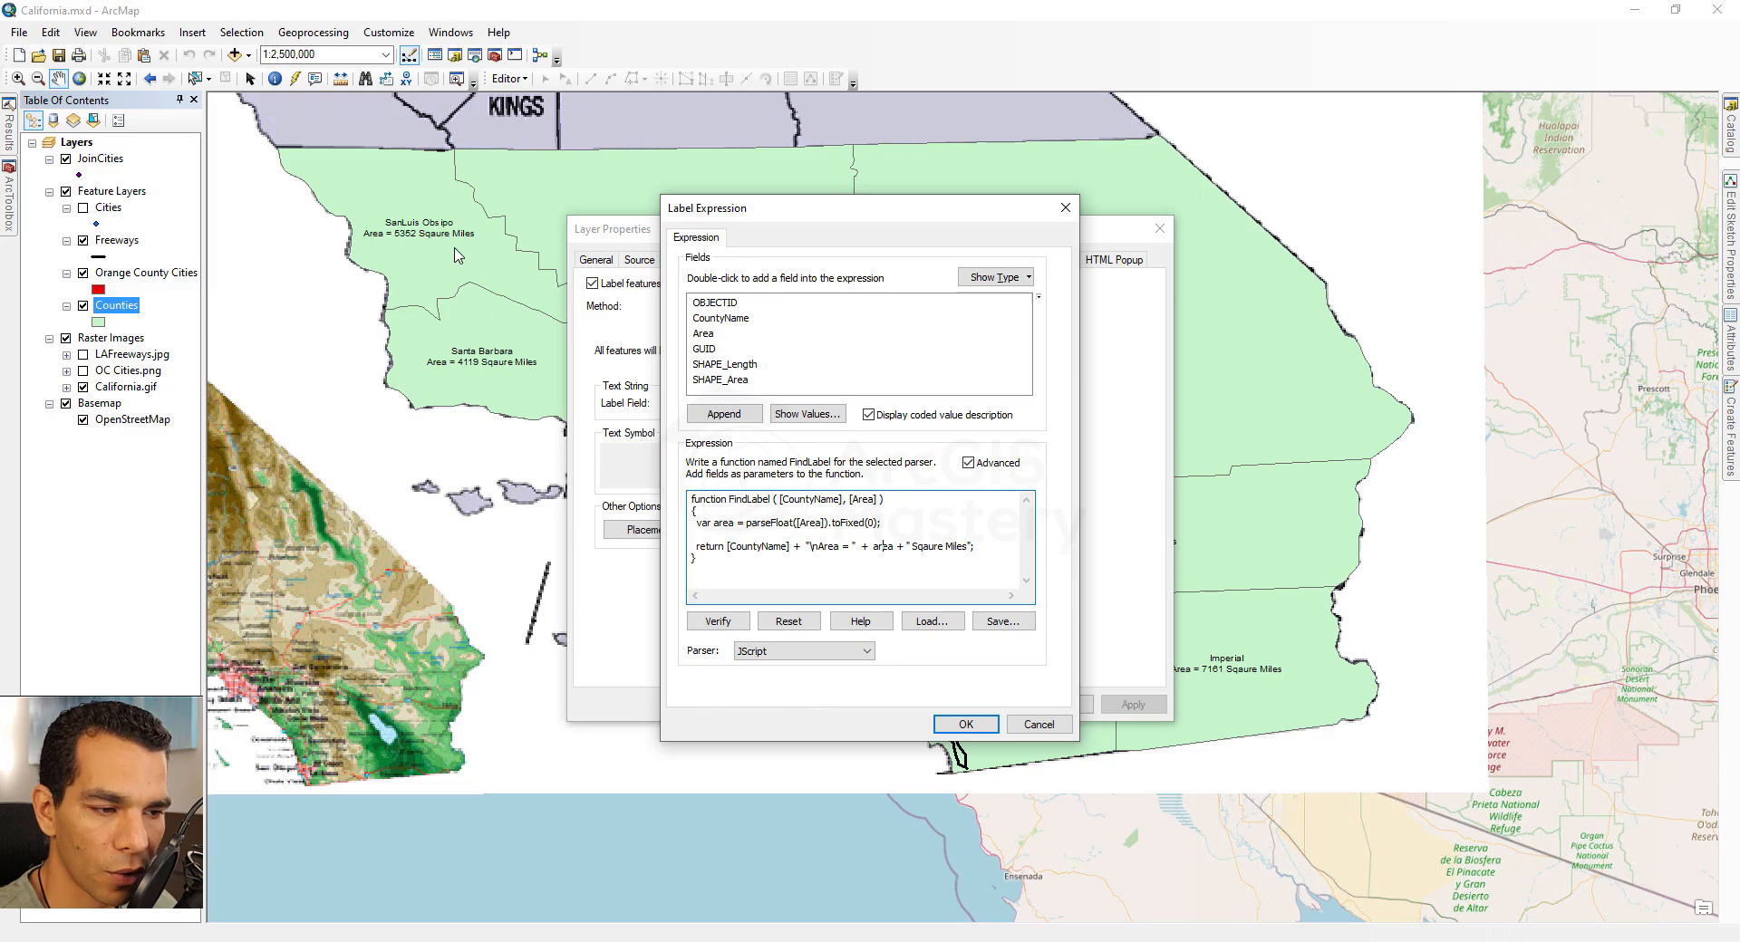
{"action": "left_click", "coordinate": [966, 724]}
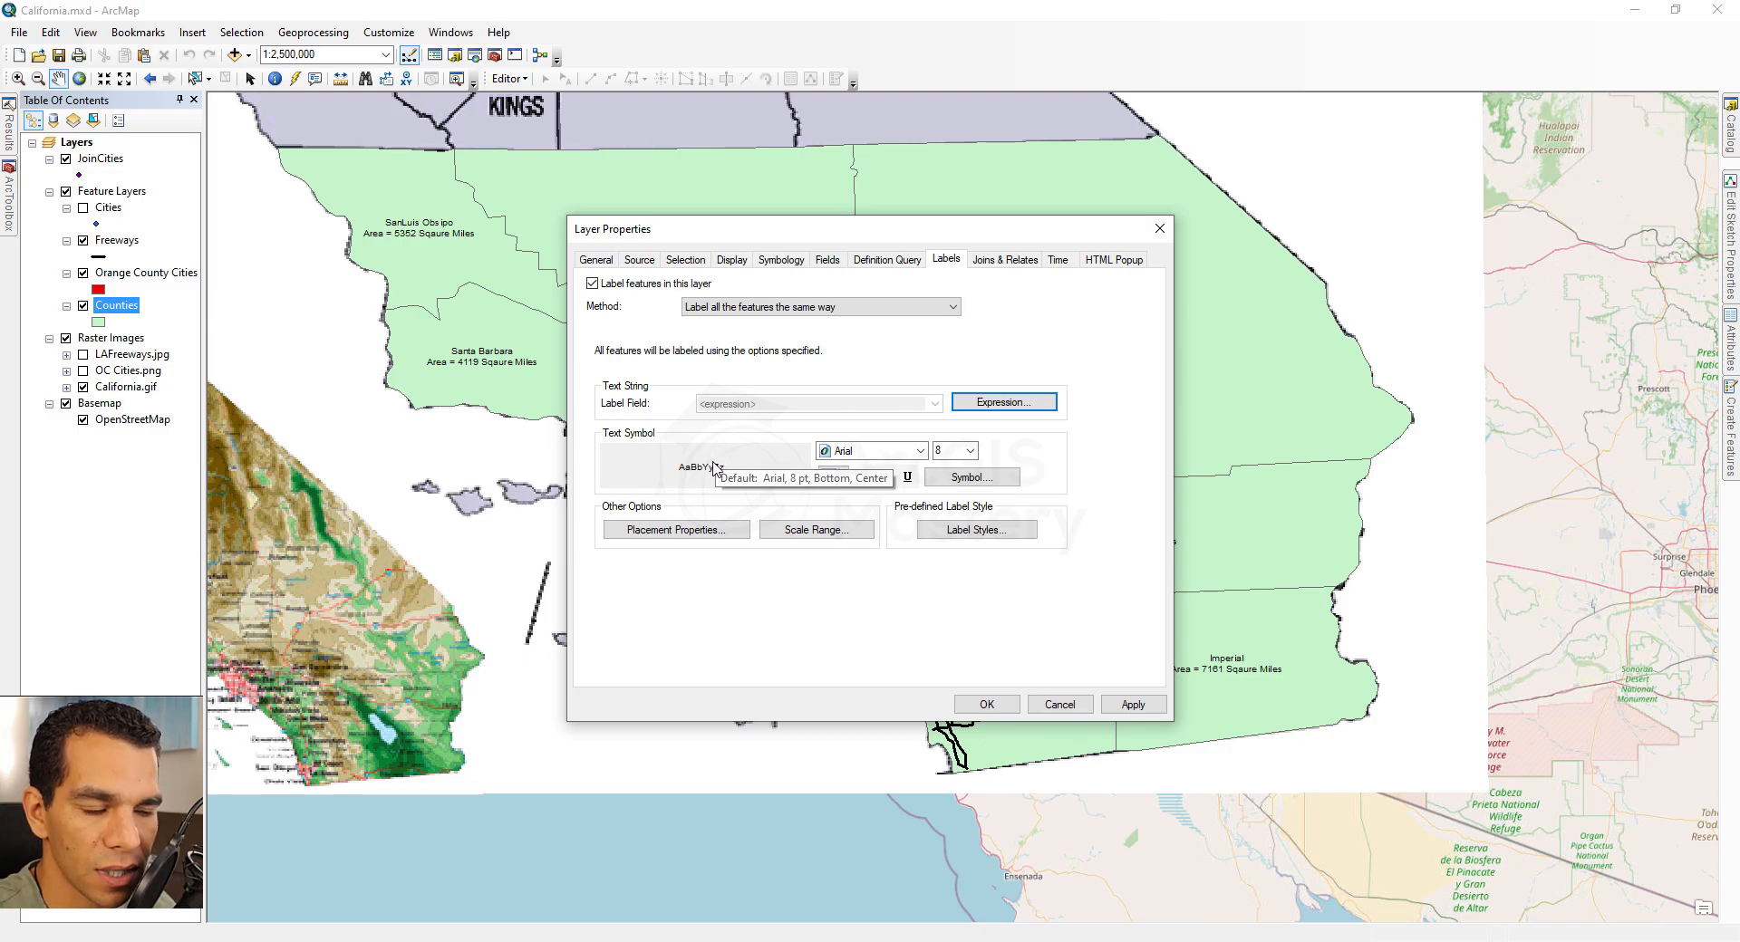
Set the county label font size to 12 and apply it to the map.
{"action": "left_click", "coordinate": [884, 452]}
{"action": "left_click", "coordinate": [884, 455]}
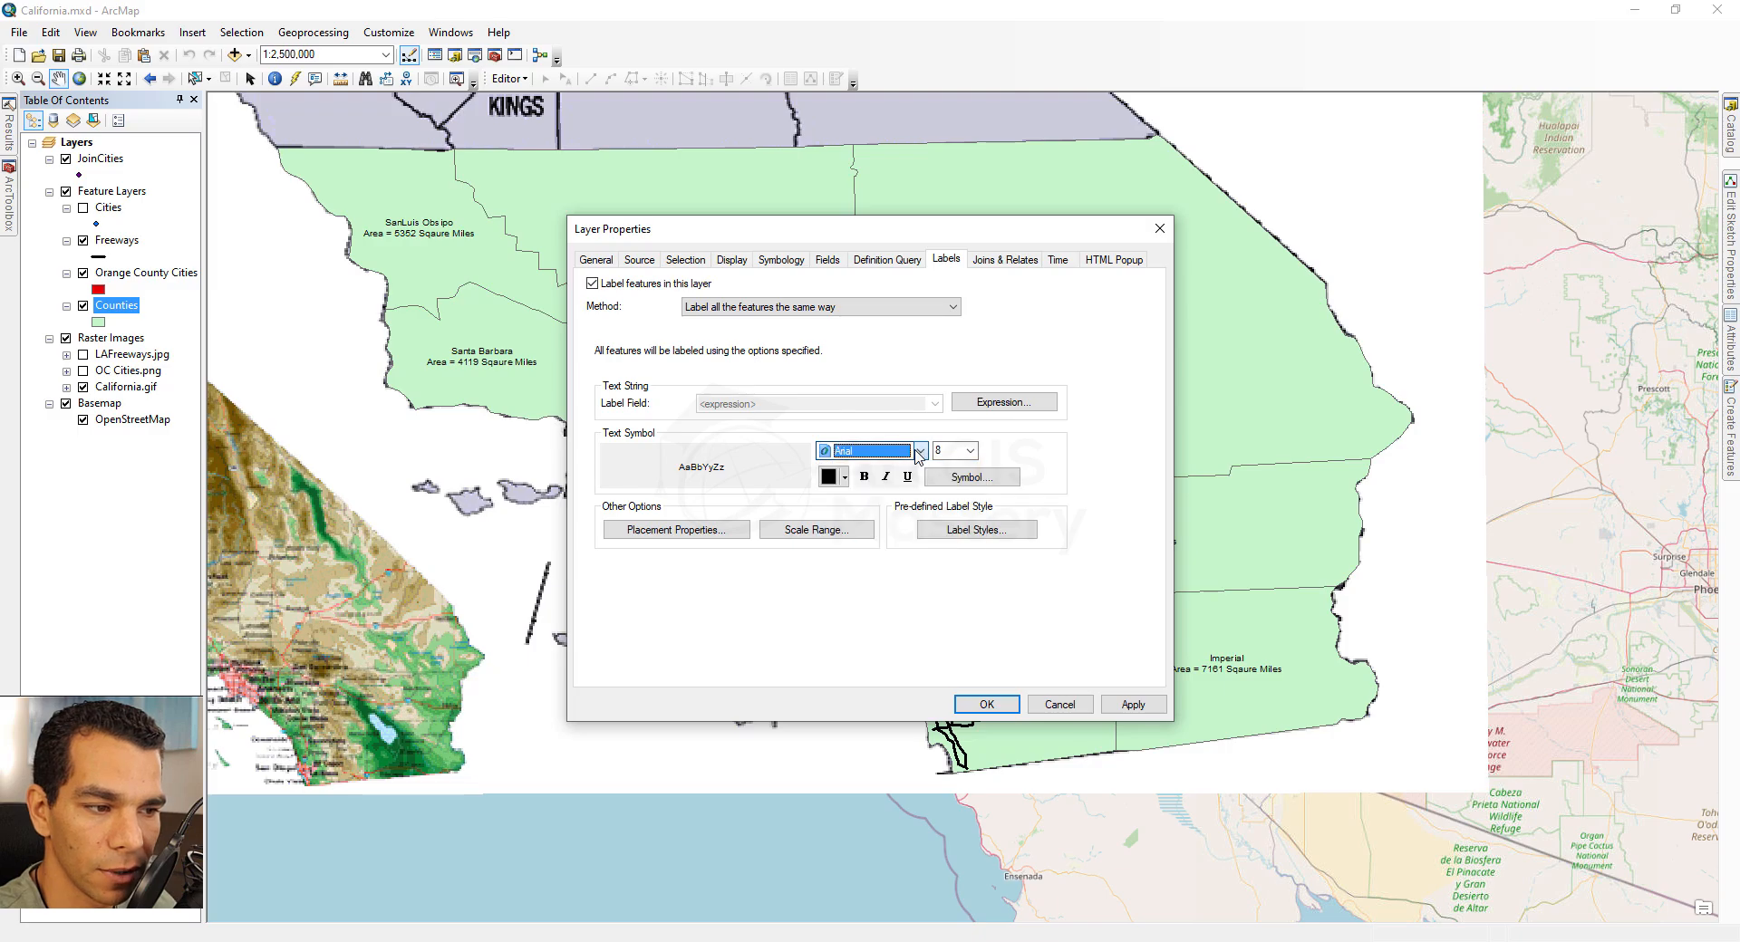
{"action": "left_click", "coordinate": [971, 450]}
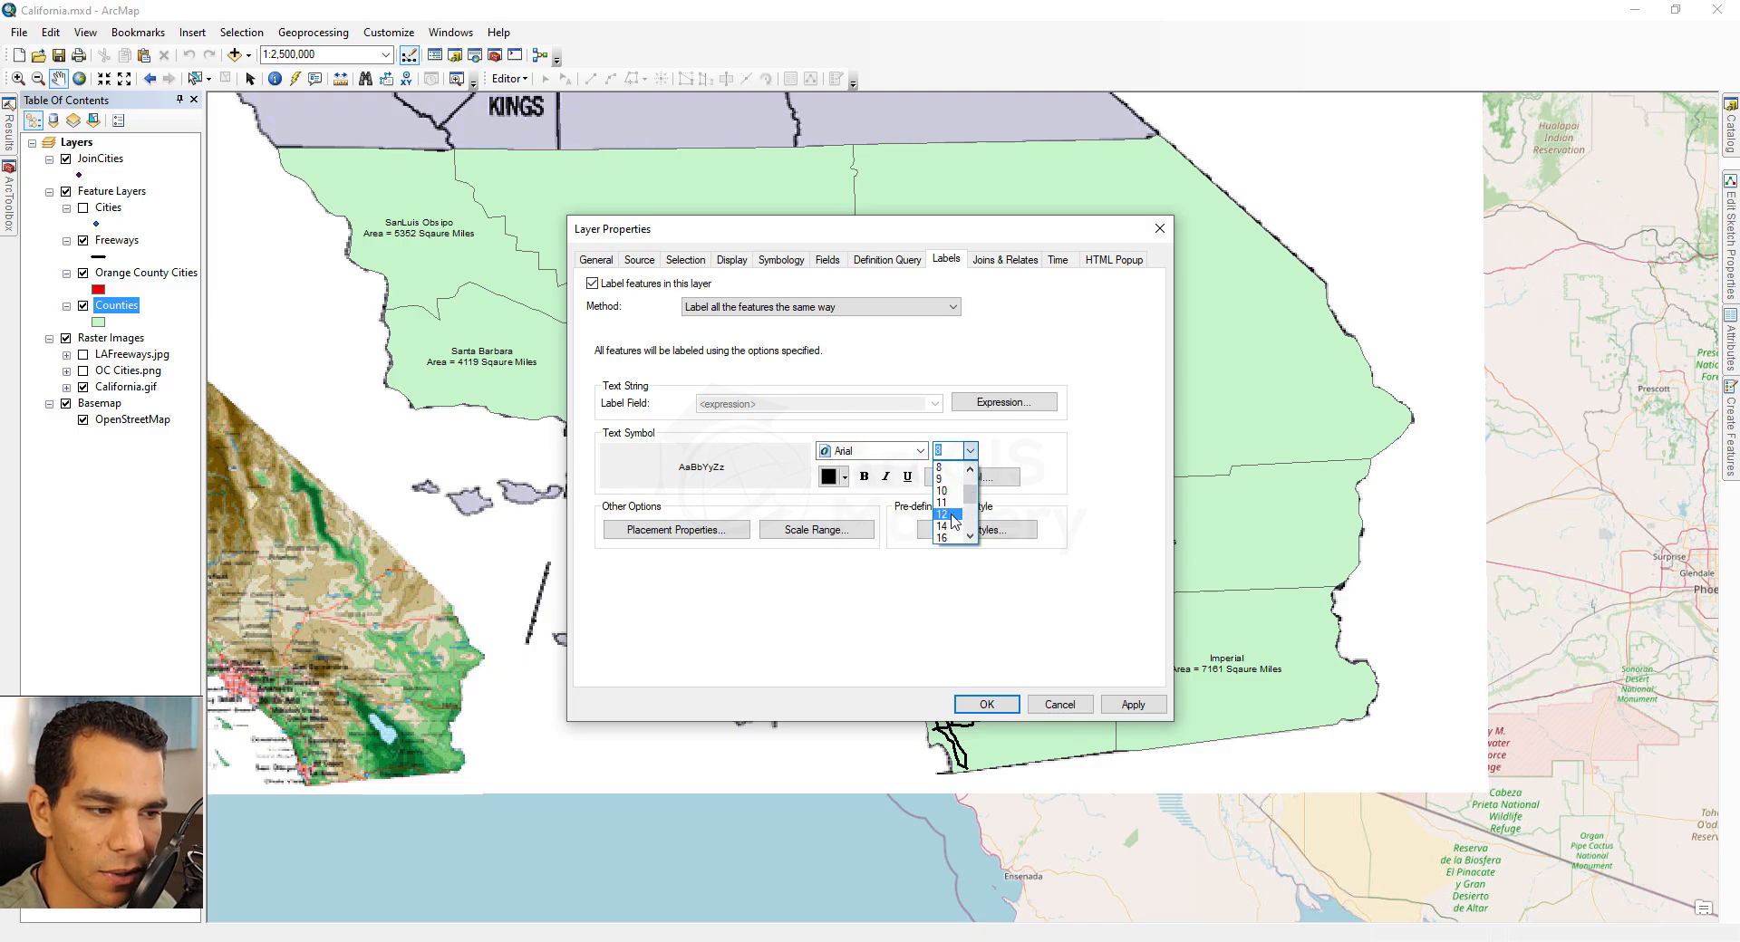
{"action": "left_click", "coordinate": [947, 507]}
{"action": "left_click", "coordinate": [1132, 705]}
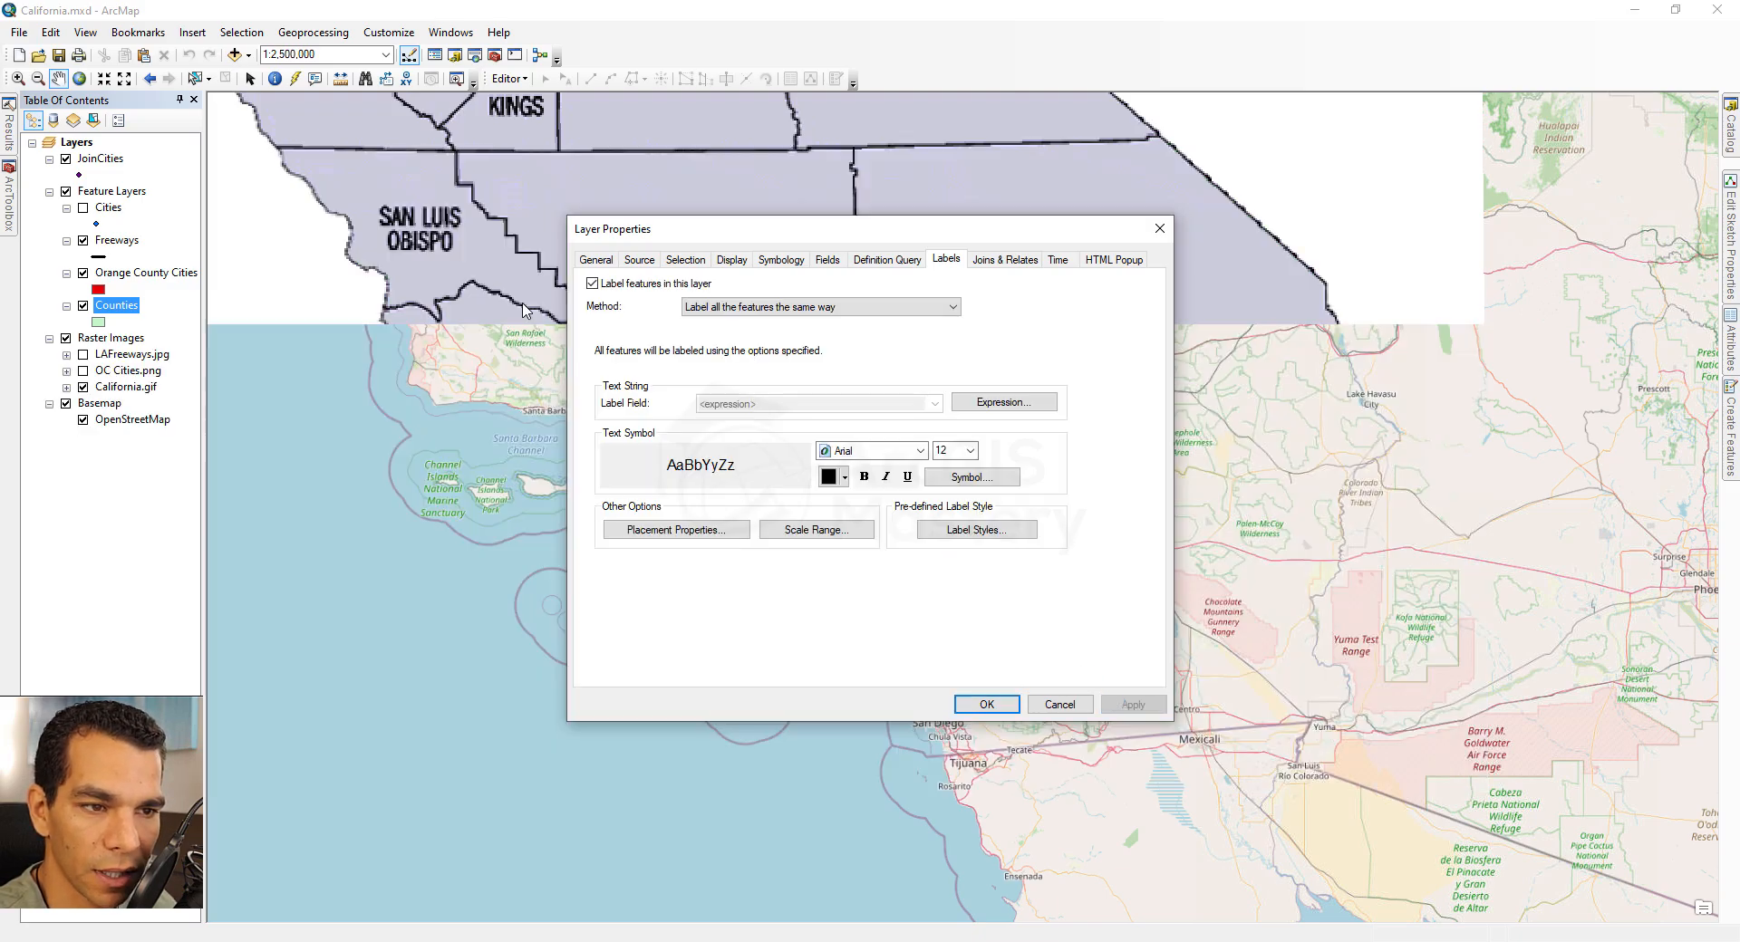
Set the county label font size to 10, make the text bold and apply the formatting.
{"action": "left_click", "coordinate": [970, 451]}
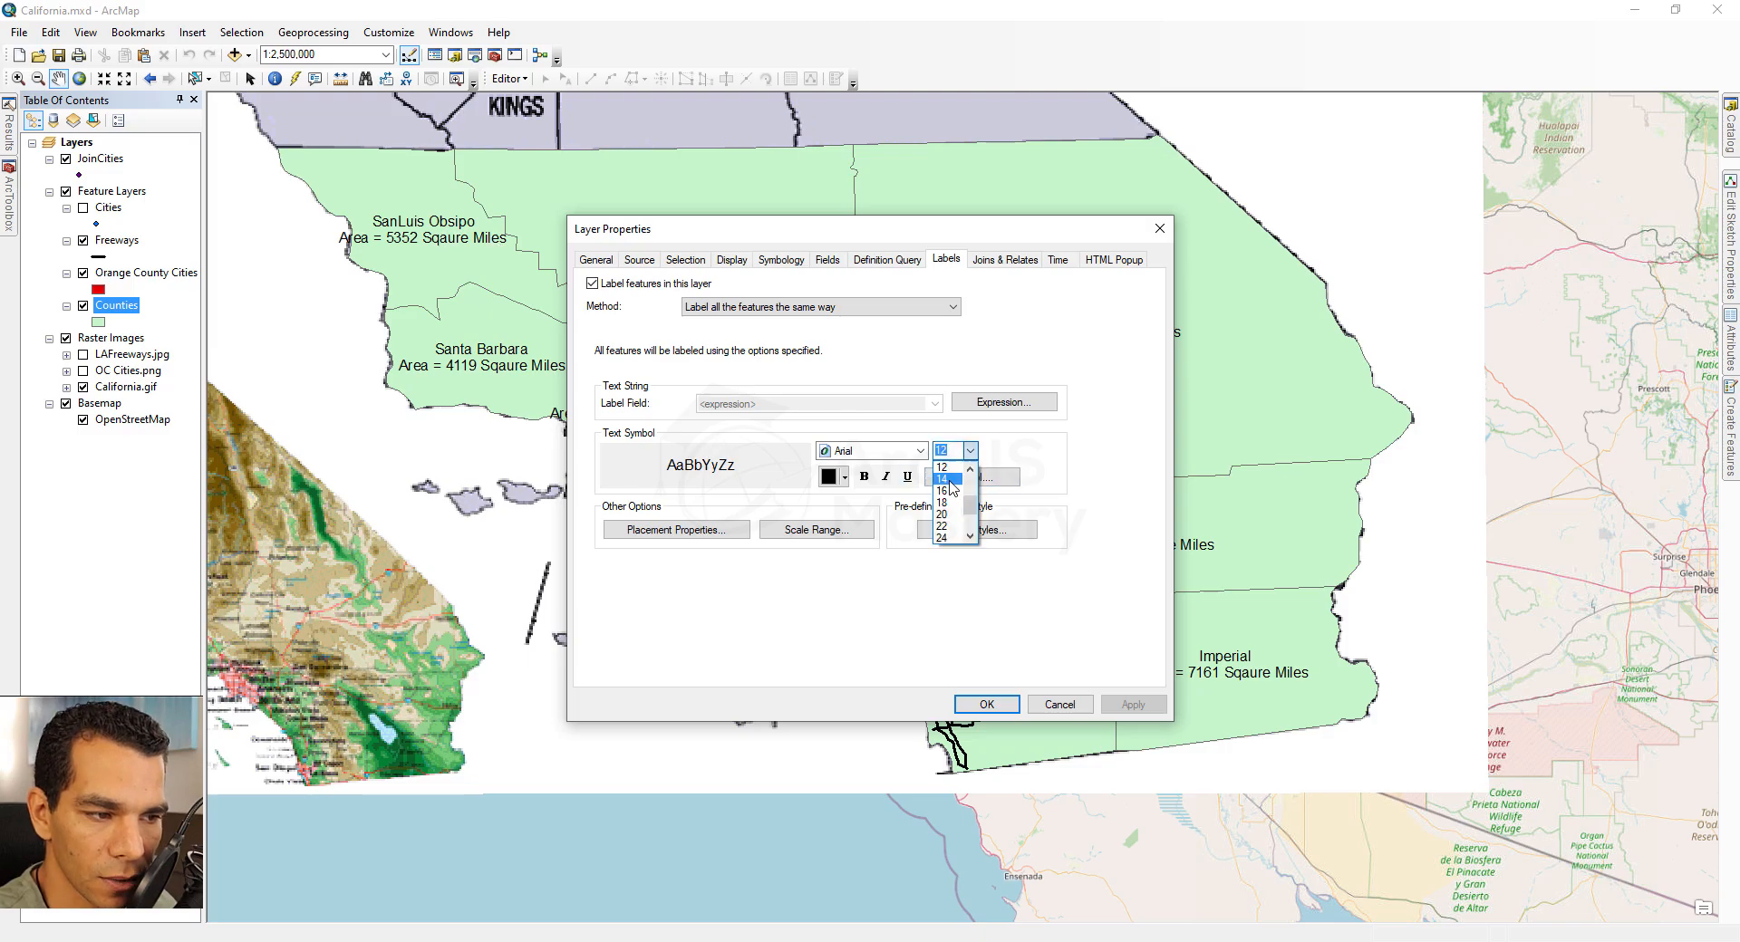
{"action": "left_click", "coordinate": [942, 490]}
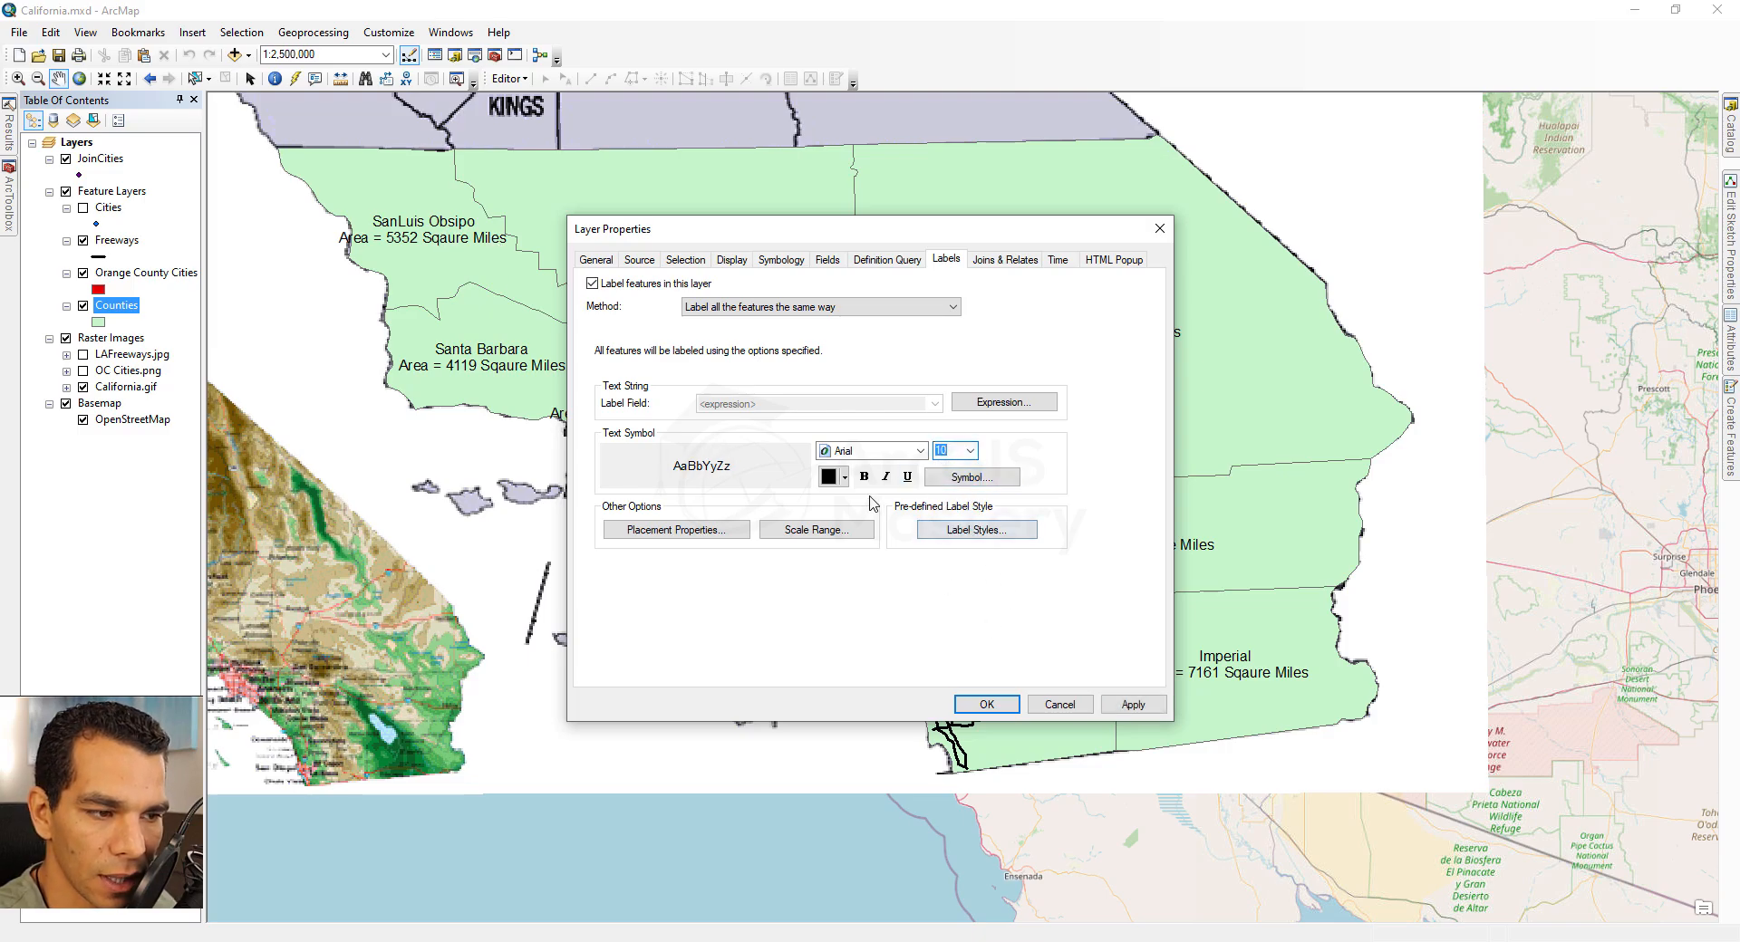
{"action": "left_click", "coordinate": [845, 478]}
{"action": "left_click", "coordinate": [849, 489]}
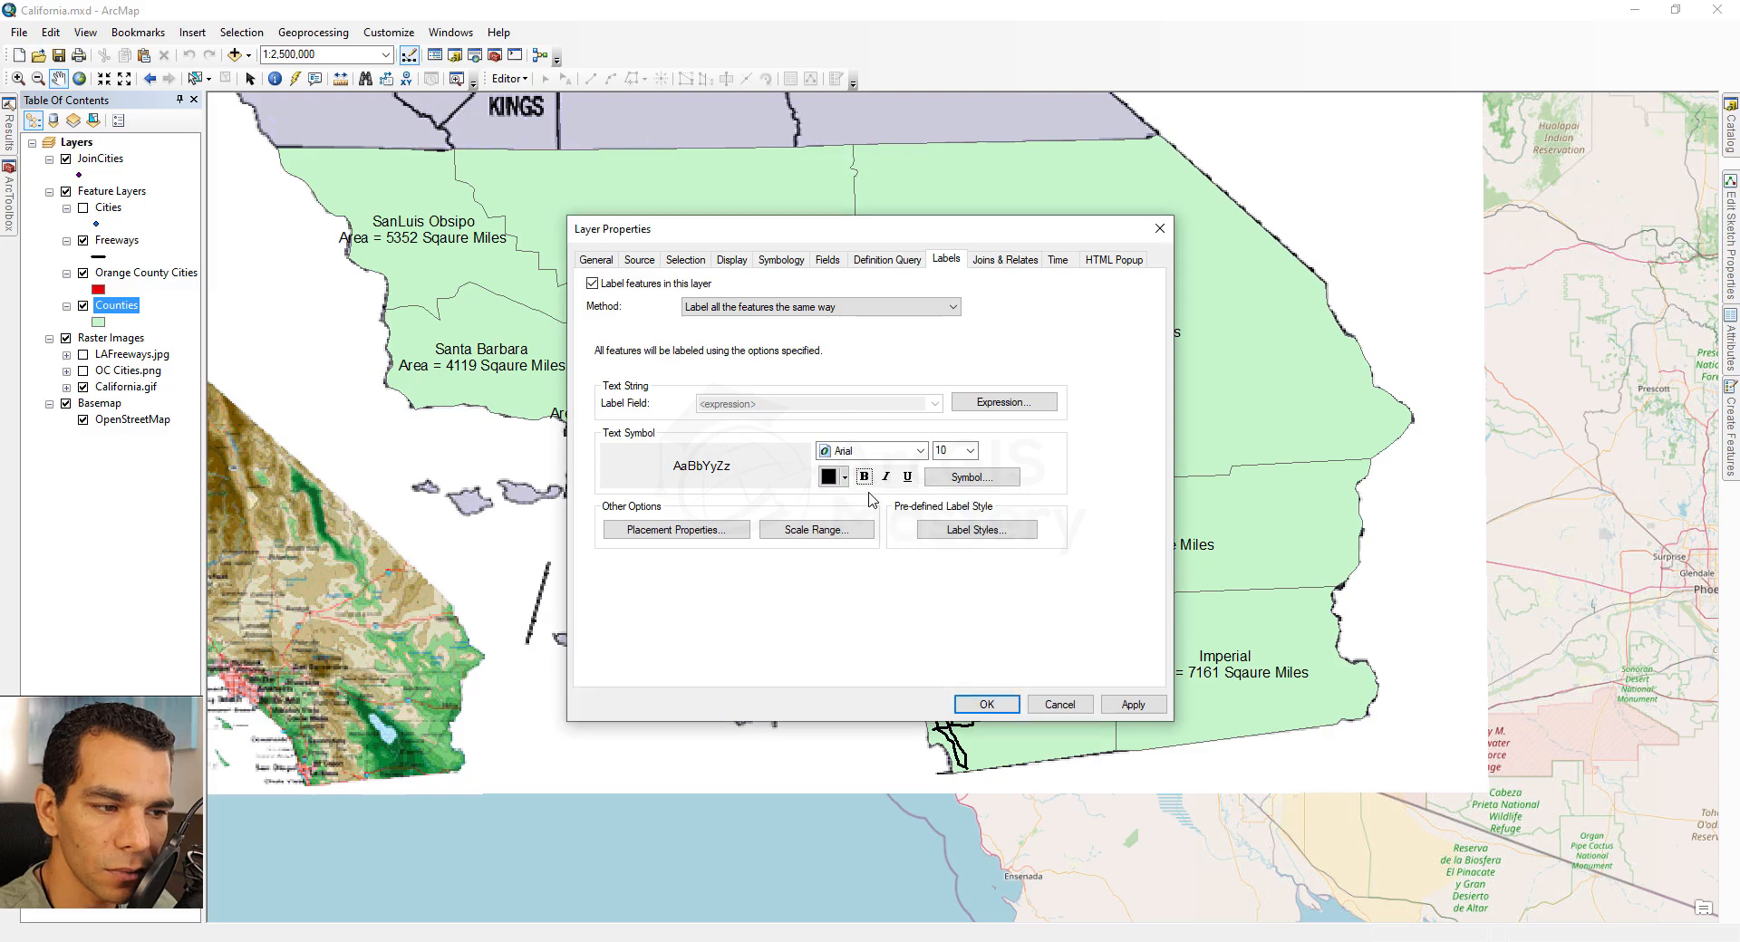
{"action": "left_click", "coordinate": [863, 477]}
{"action": "left_click", "coordinate": [1120, 710]}
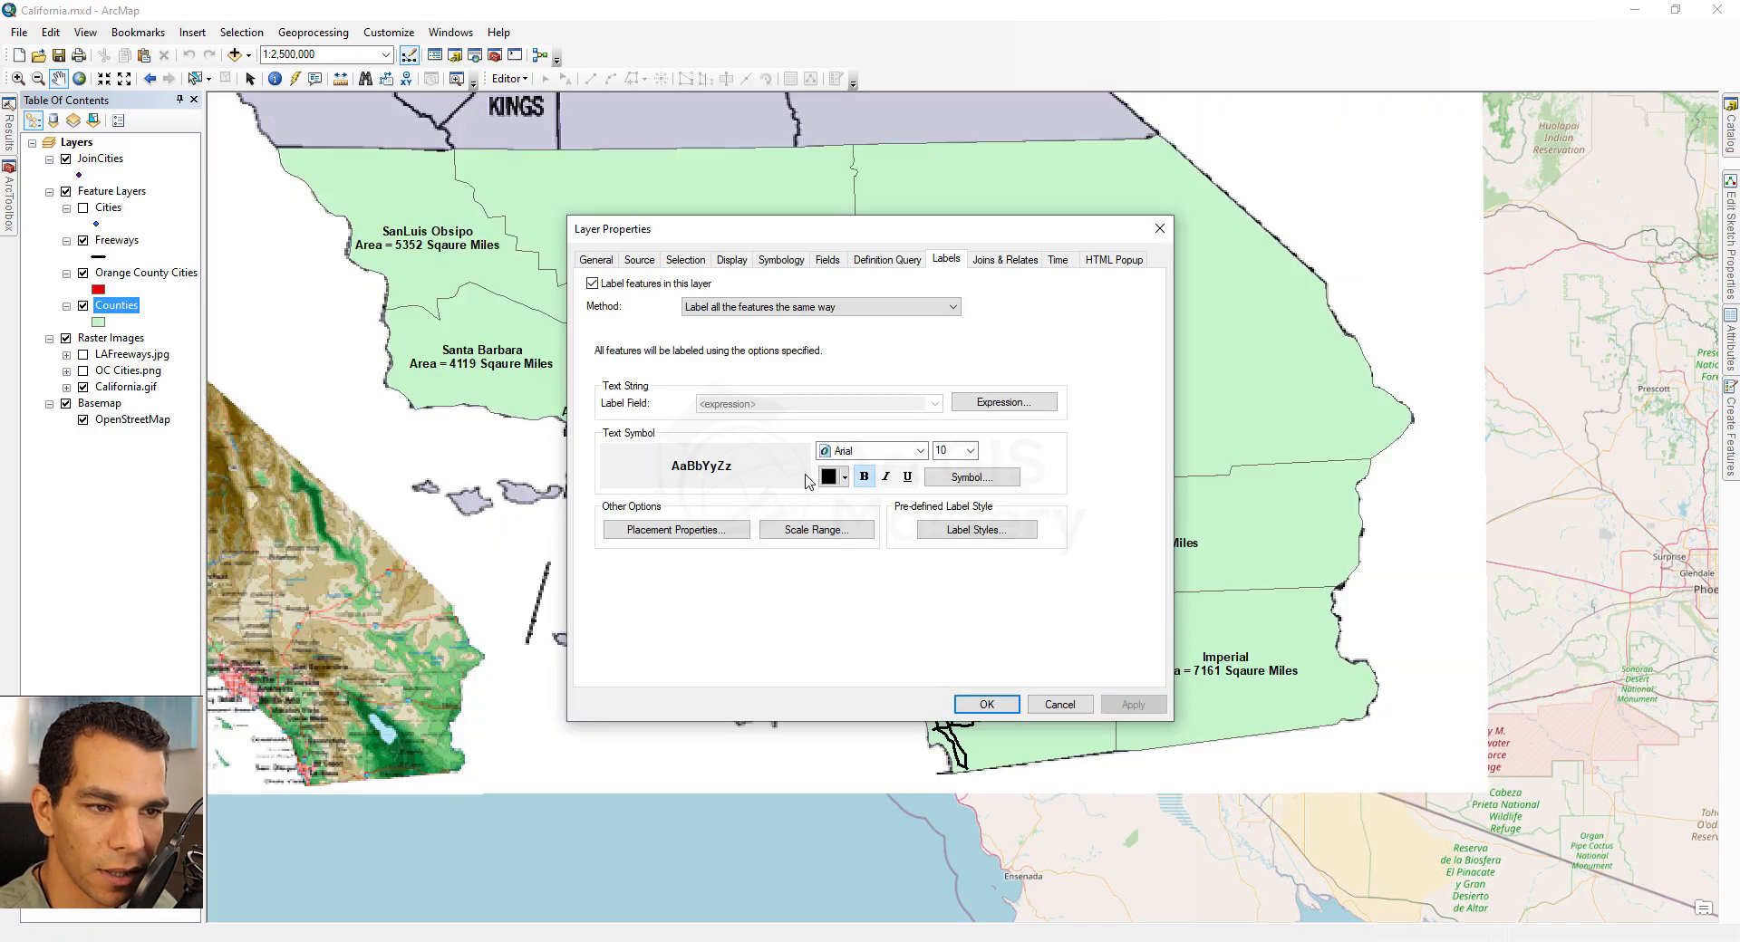
Browse the predefined text symbols for the county labels and close the layer's properties, keeping the current symbol.
{"action": "left_click", "coordinate": [970, 478]}
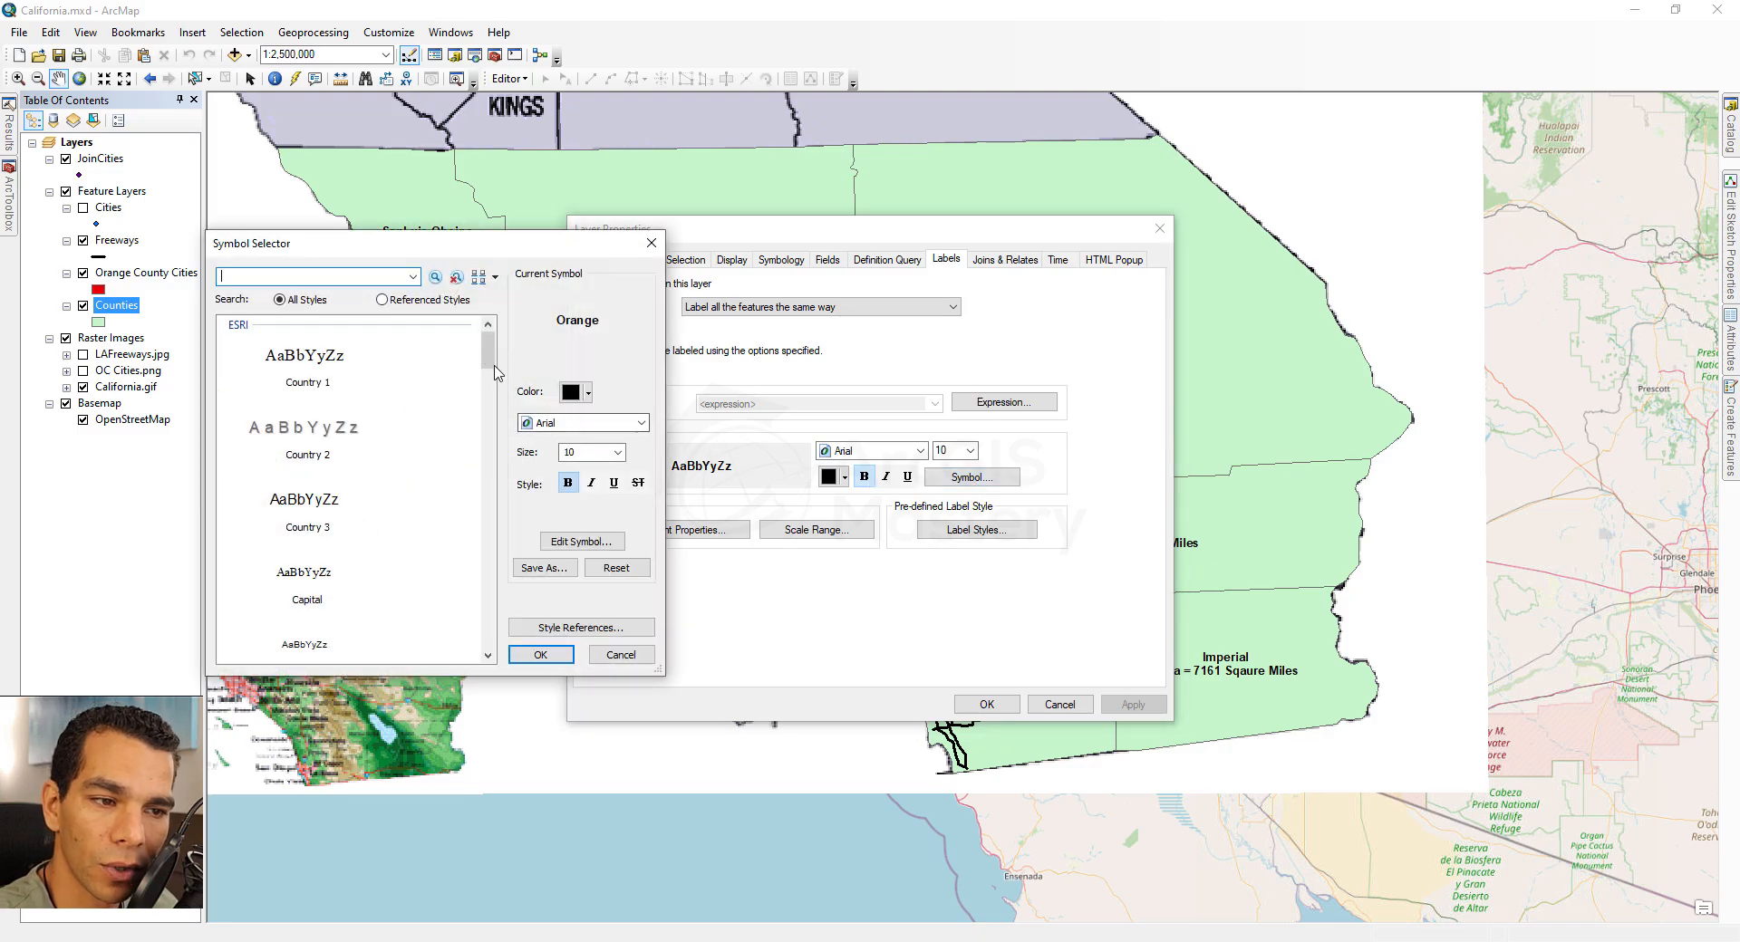
{"action": "left_click_drag", "start_coordinate": [493, 360], "coordinate": [485, 605]}
{"action": "left_click", "coordinate": [542, 654]}
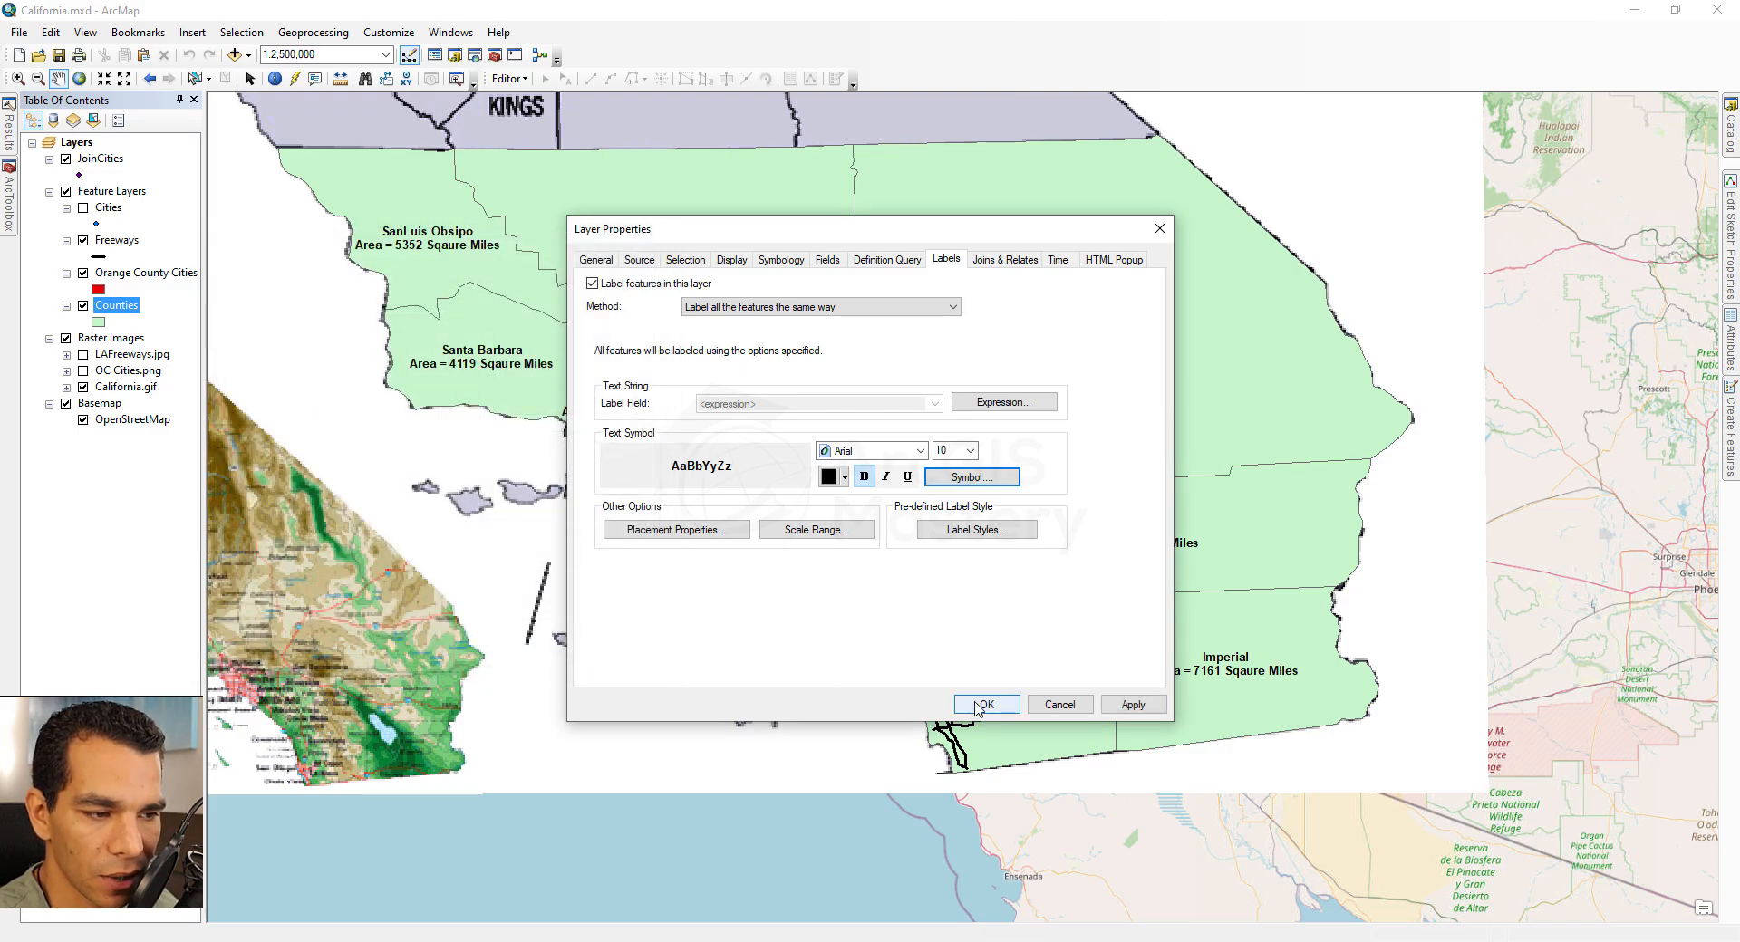
{"action": "left_click", "coordinate": [979, 705]}
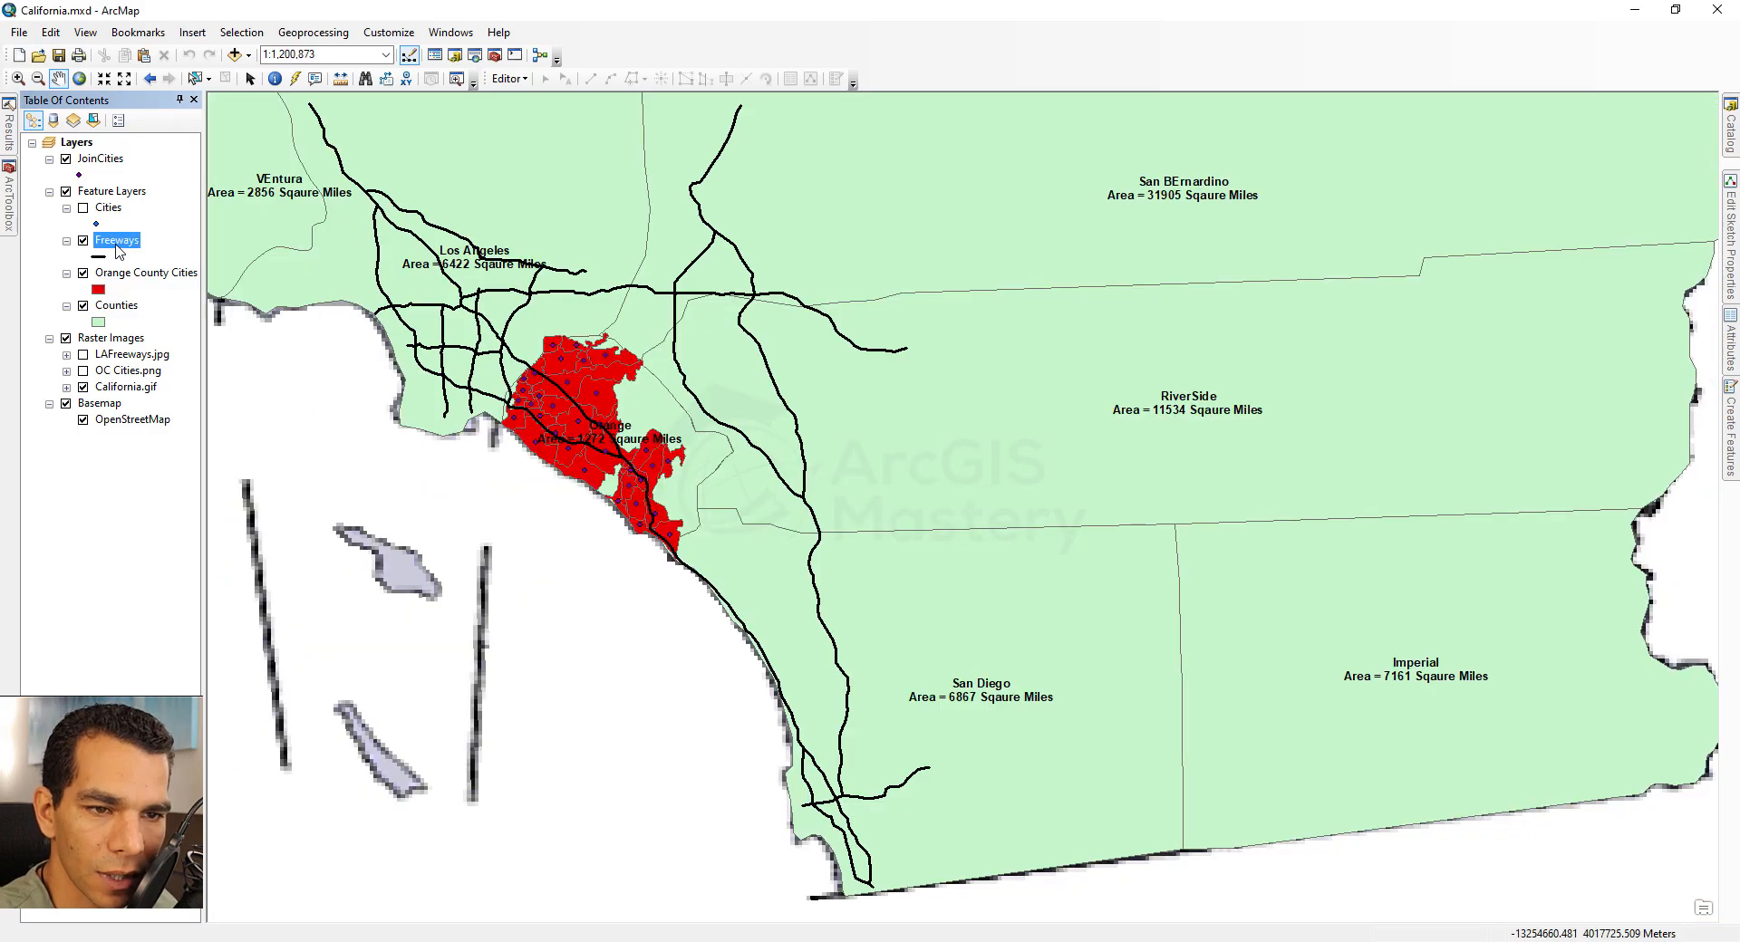
Turn on labeling for the Freeways layer with FreewayID as the label field and apply it.
{"action": "right_click", "coordinate": [117, 250]}
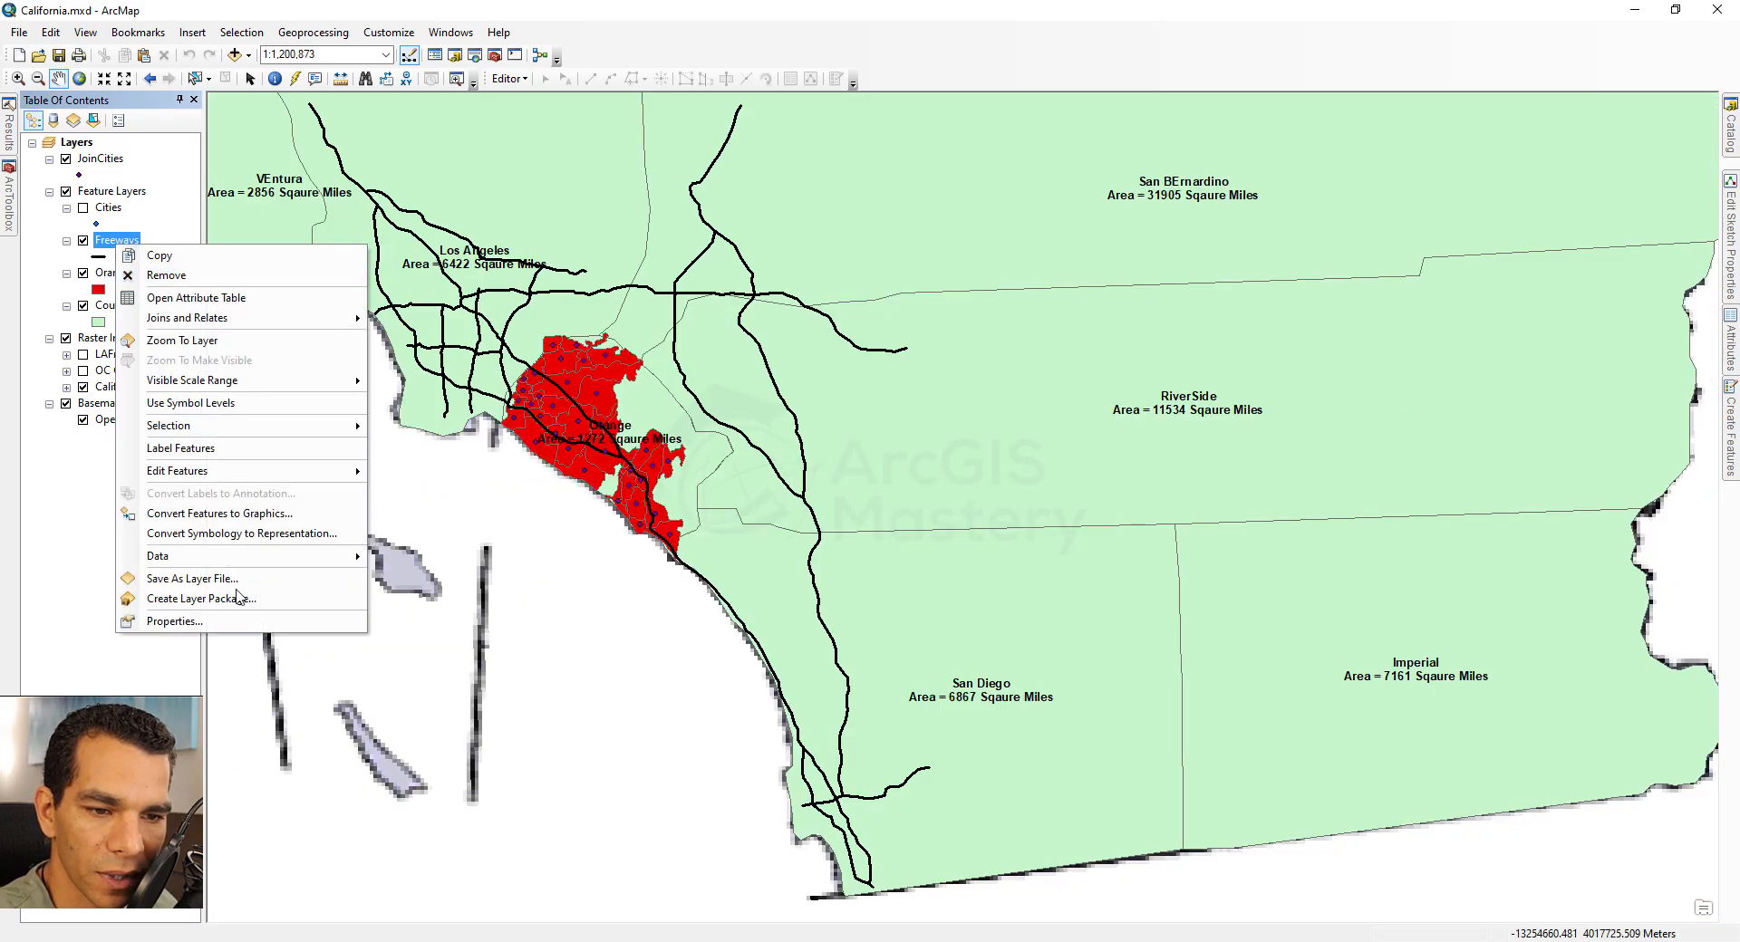
{"action": "left_click", "coordinate": [272, 623]}
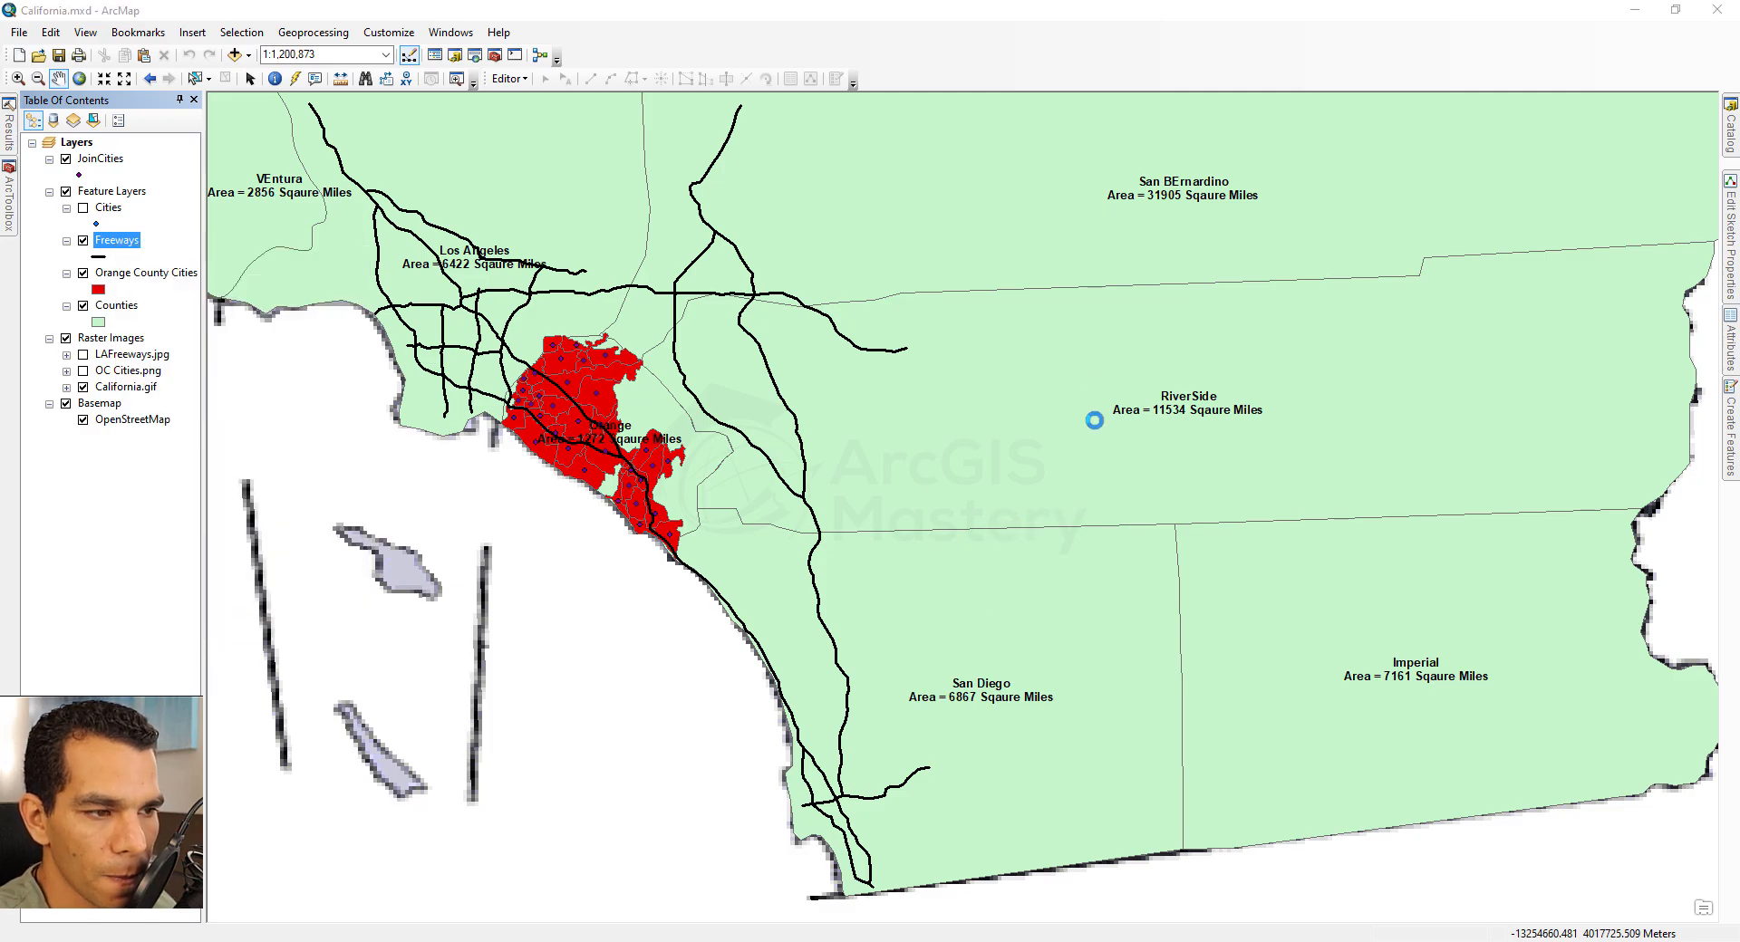
{"action": "left_click_drag", "start_coordinate": [958, 237], "coordinate": [1364, 226]}
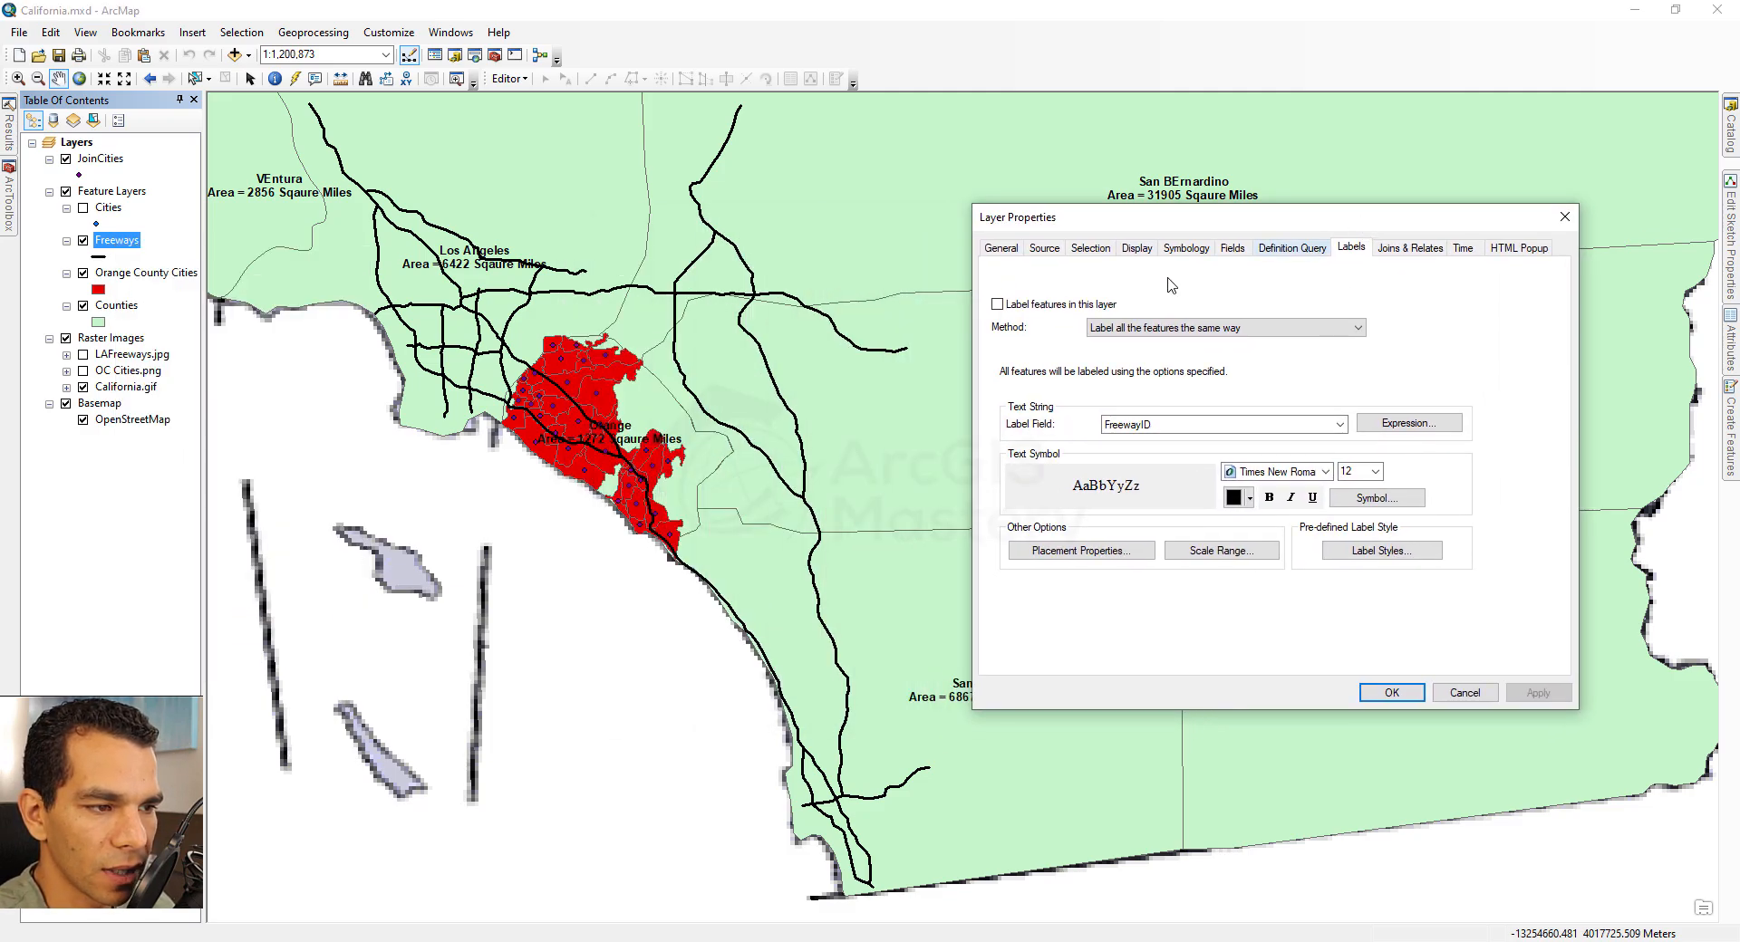
{"action": "left_click", "coordinate": [1026, 306]}
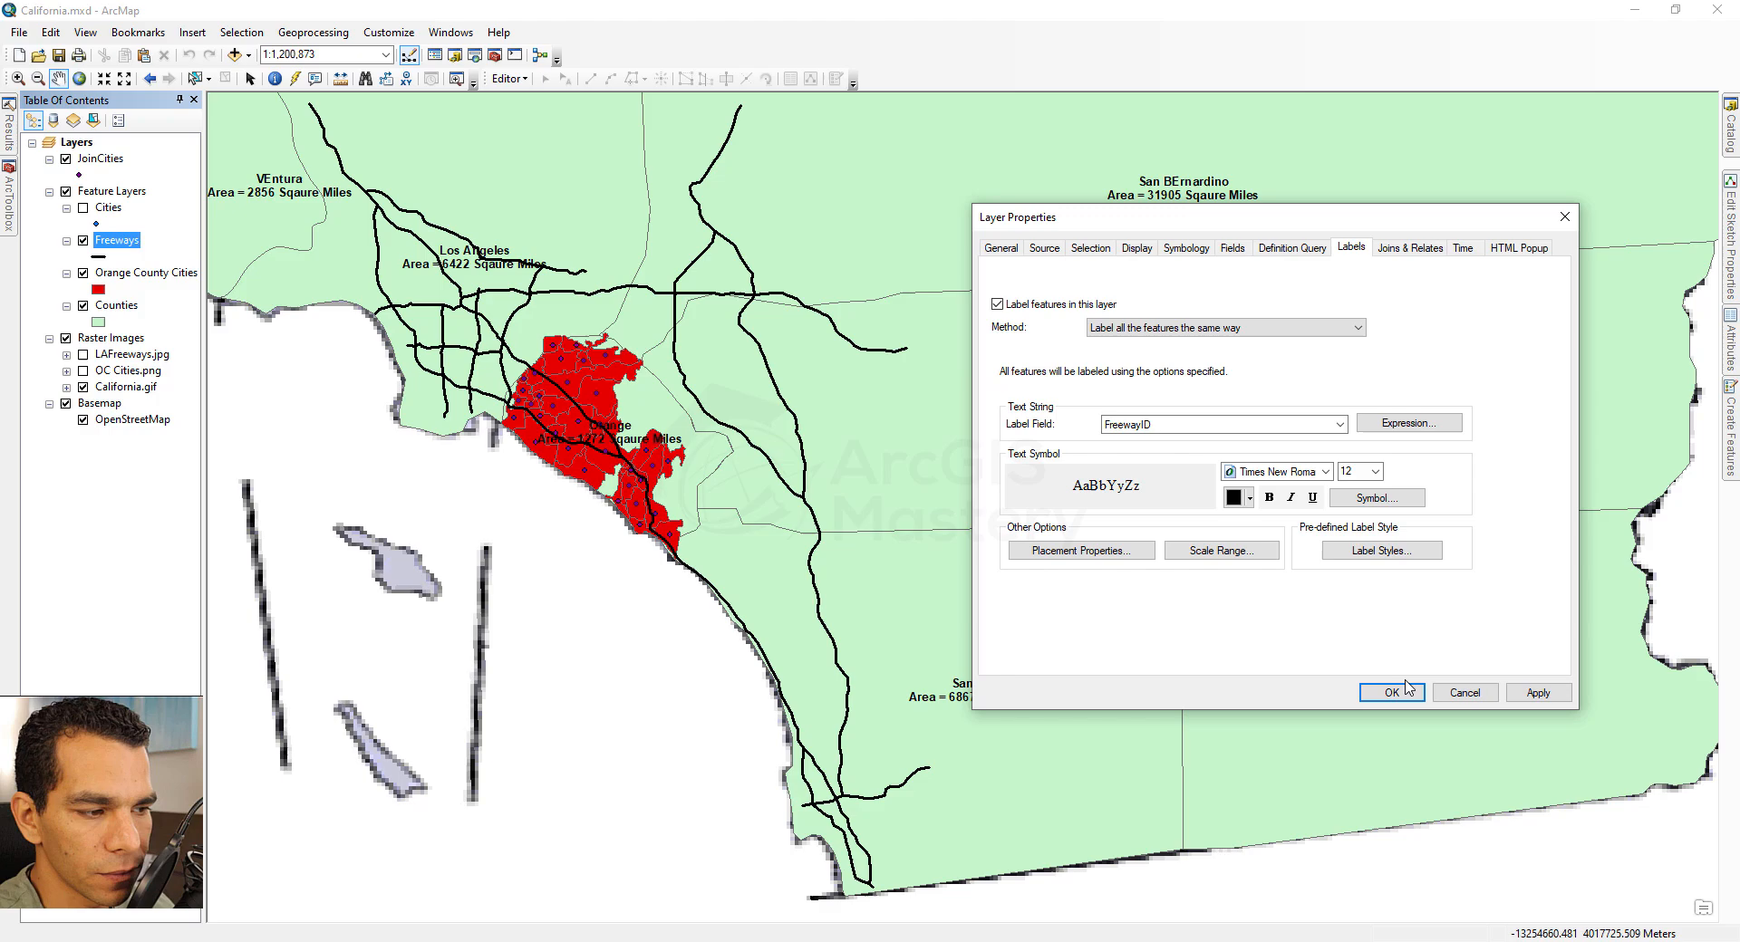
{"action": "left_click", "coordinate": [1538, 692]}
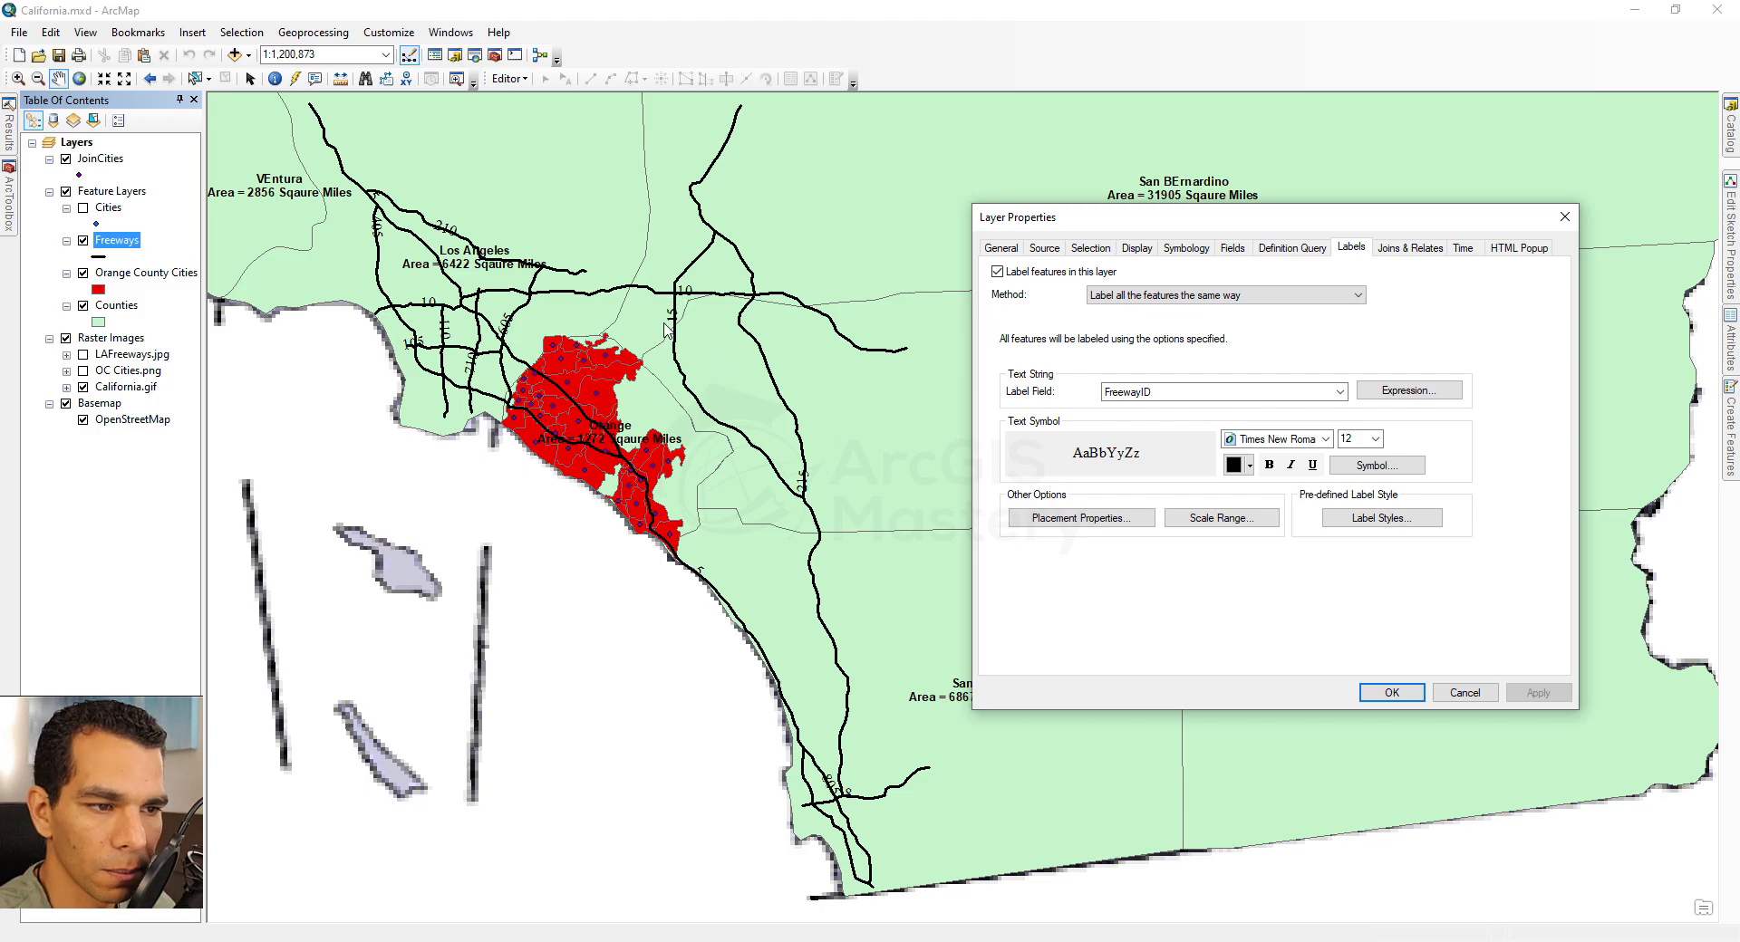
Set the freeway label text color to red and apply it to the map.
{"action": "left_click", "coordinate": [1250, 465]}
{"action": "left_click", "coordinate": [1249, 544]}
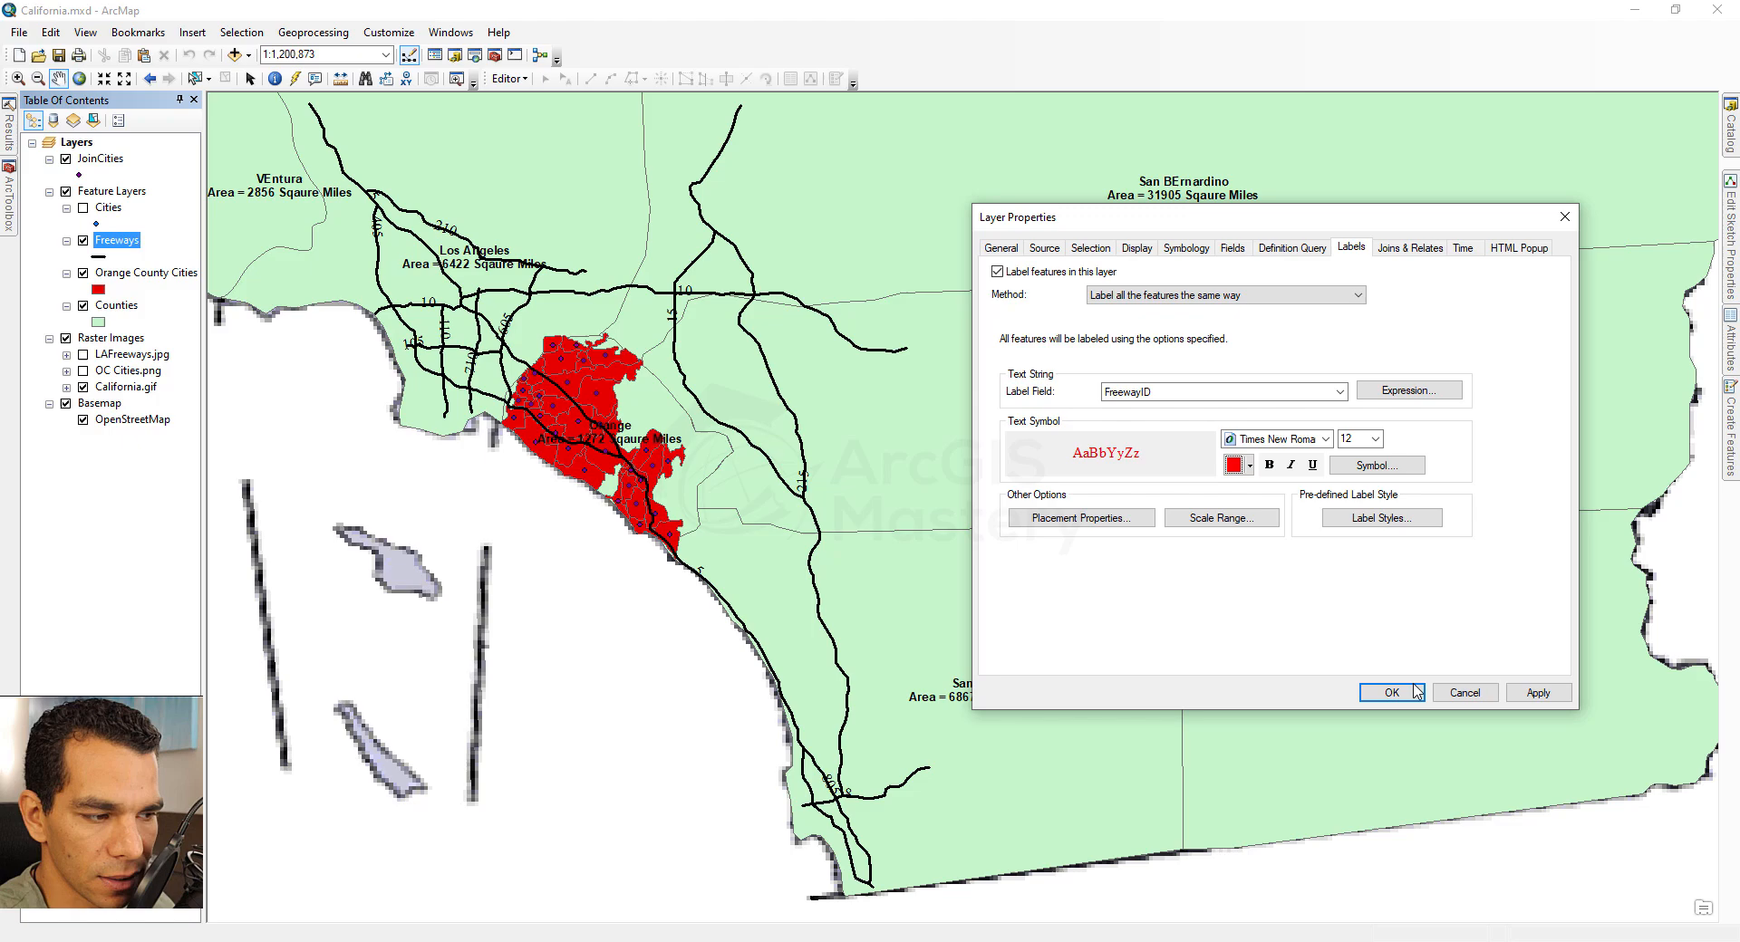
{"action": "left_click", "coordinate": [1537, 692]}
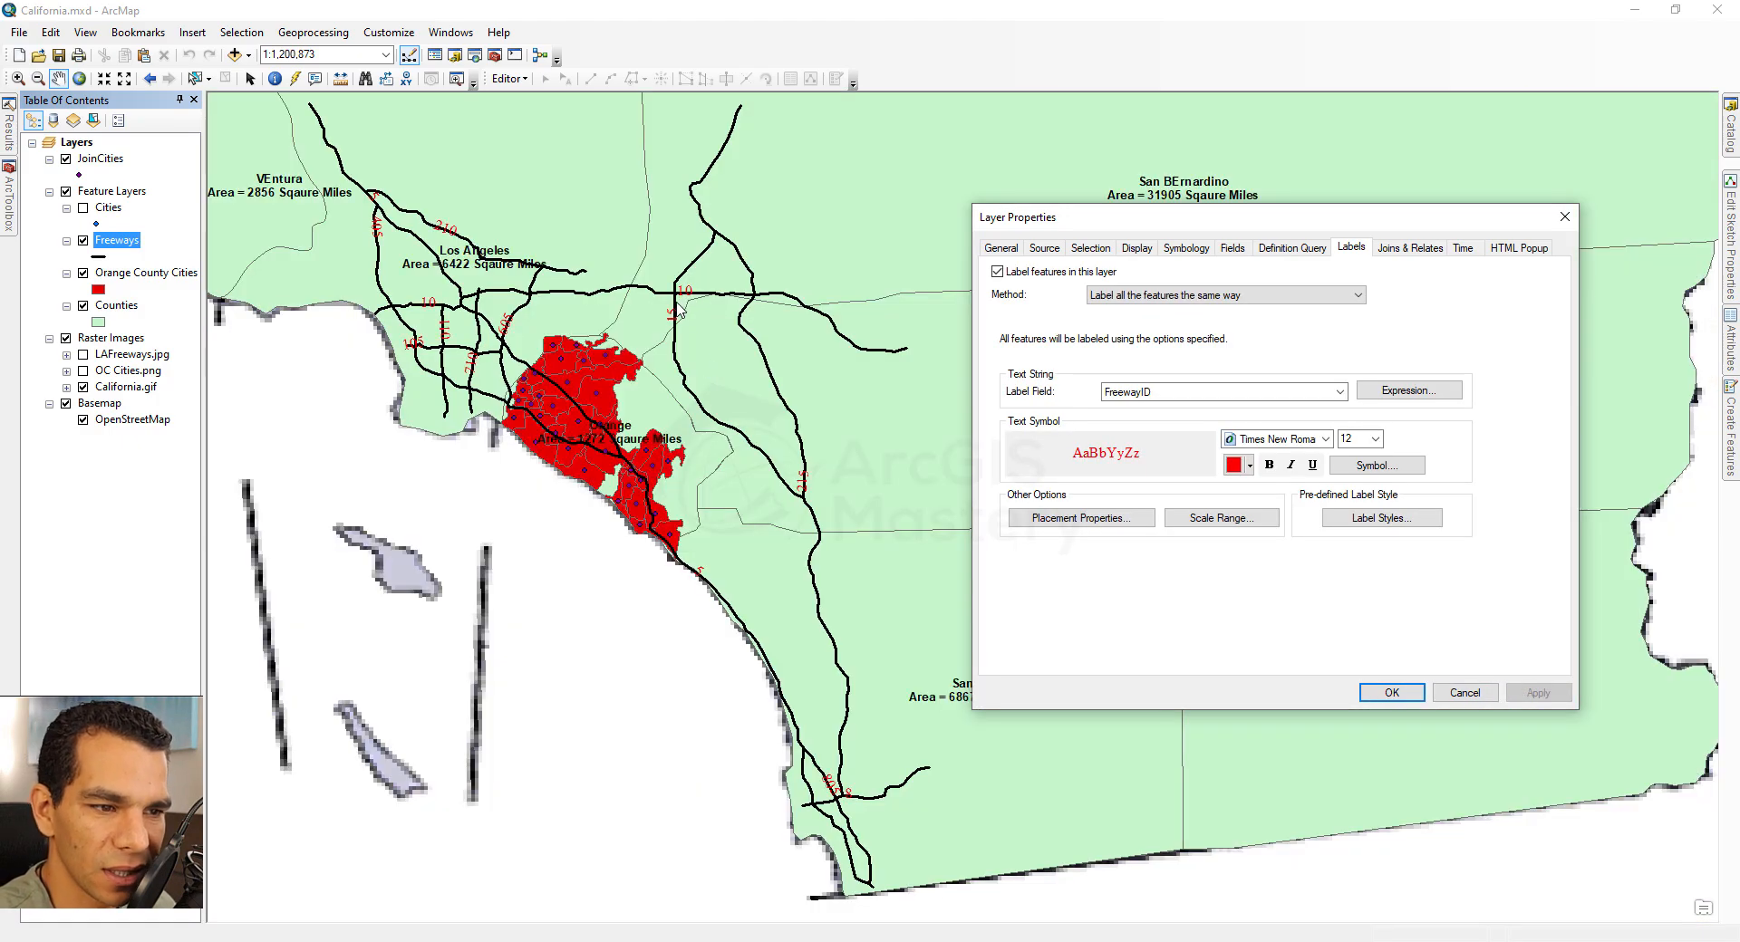
Assign the U.S. Interstate HWY shield symbol to the freeway labels and apply it.
{"action": "left_click", "coordinate": [1368, 466]}
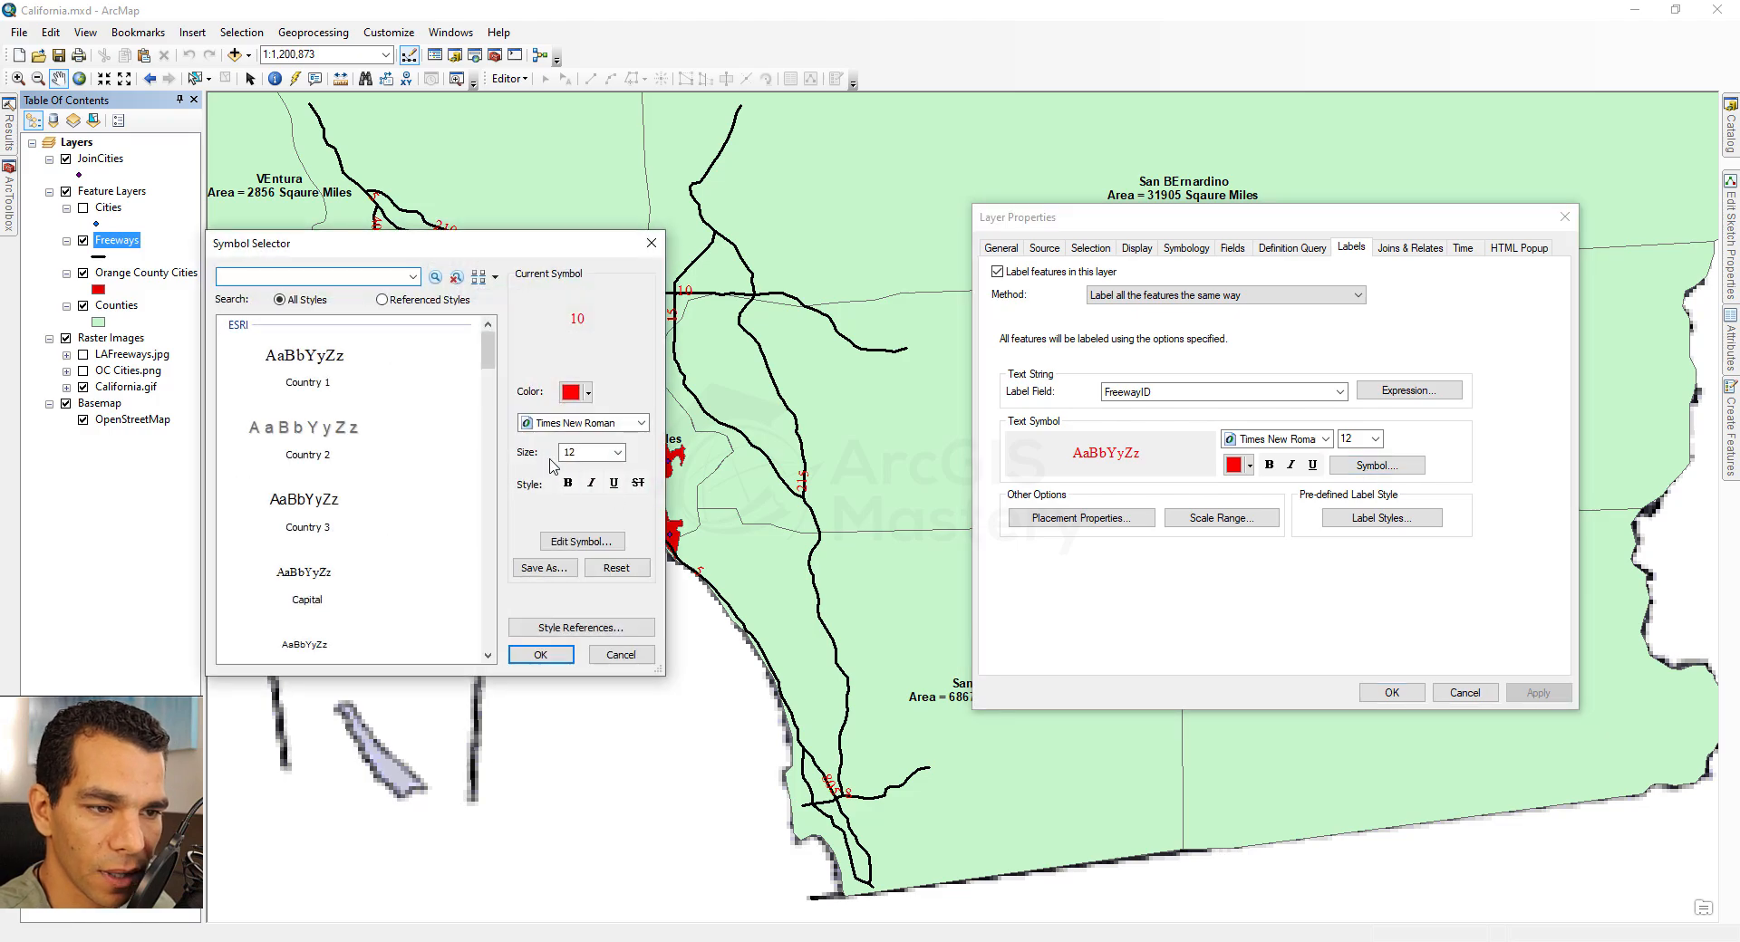
{"action": "left_click_drag", "start_coordinate": [492, 364], "coordinate": [478, 610]}
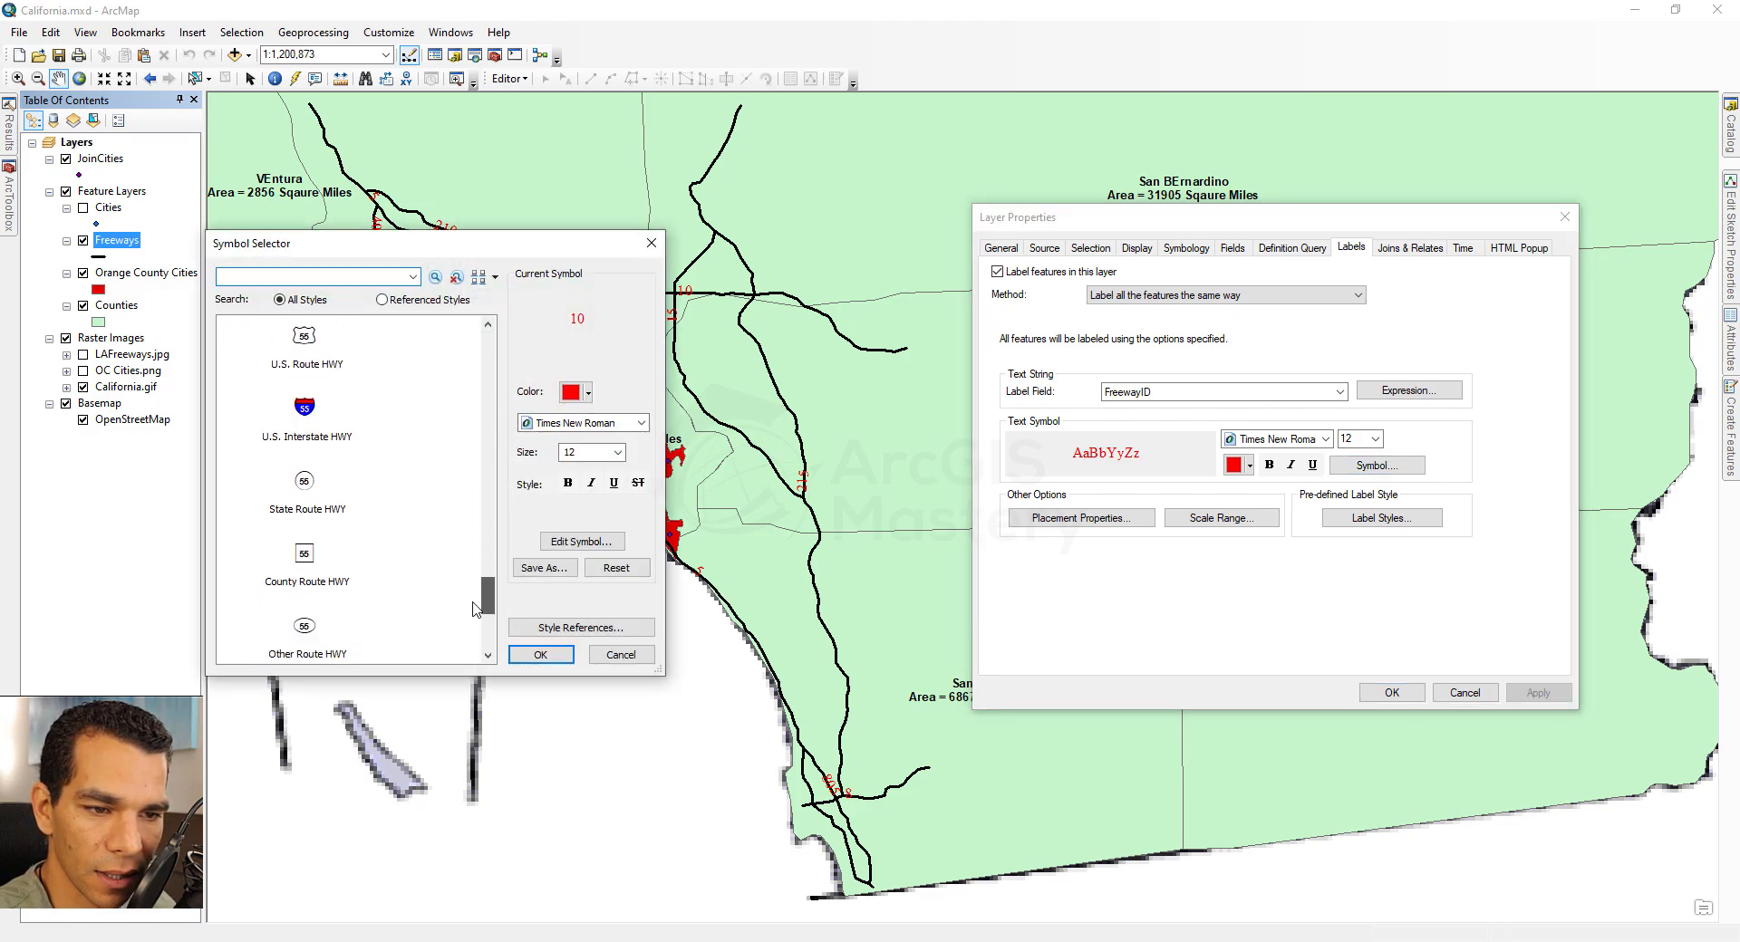
{"action": "left_click", "coordinate": [309, 422]}
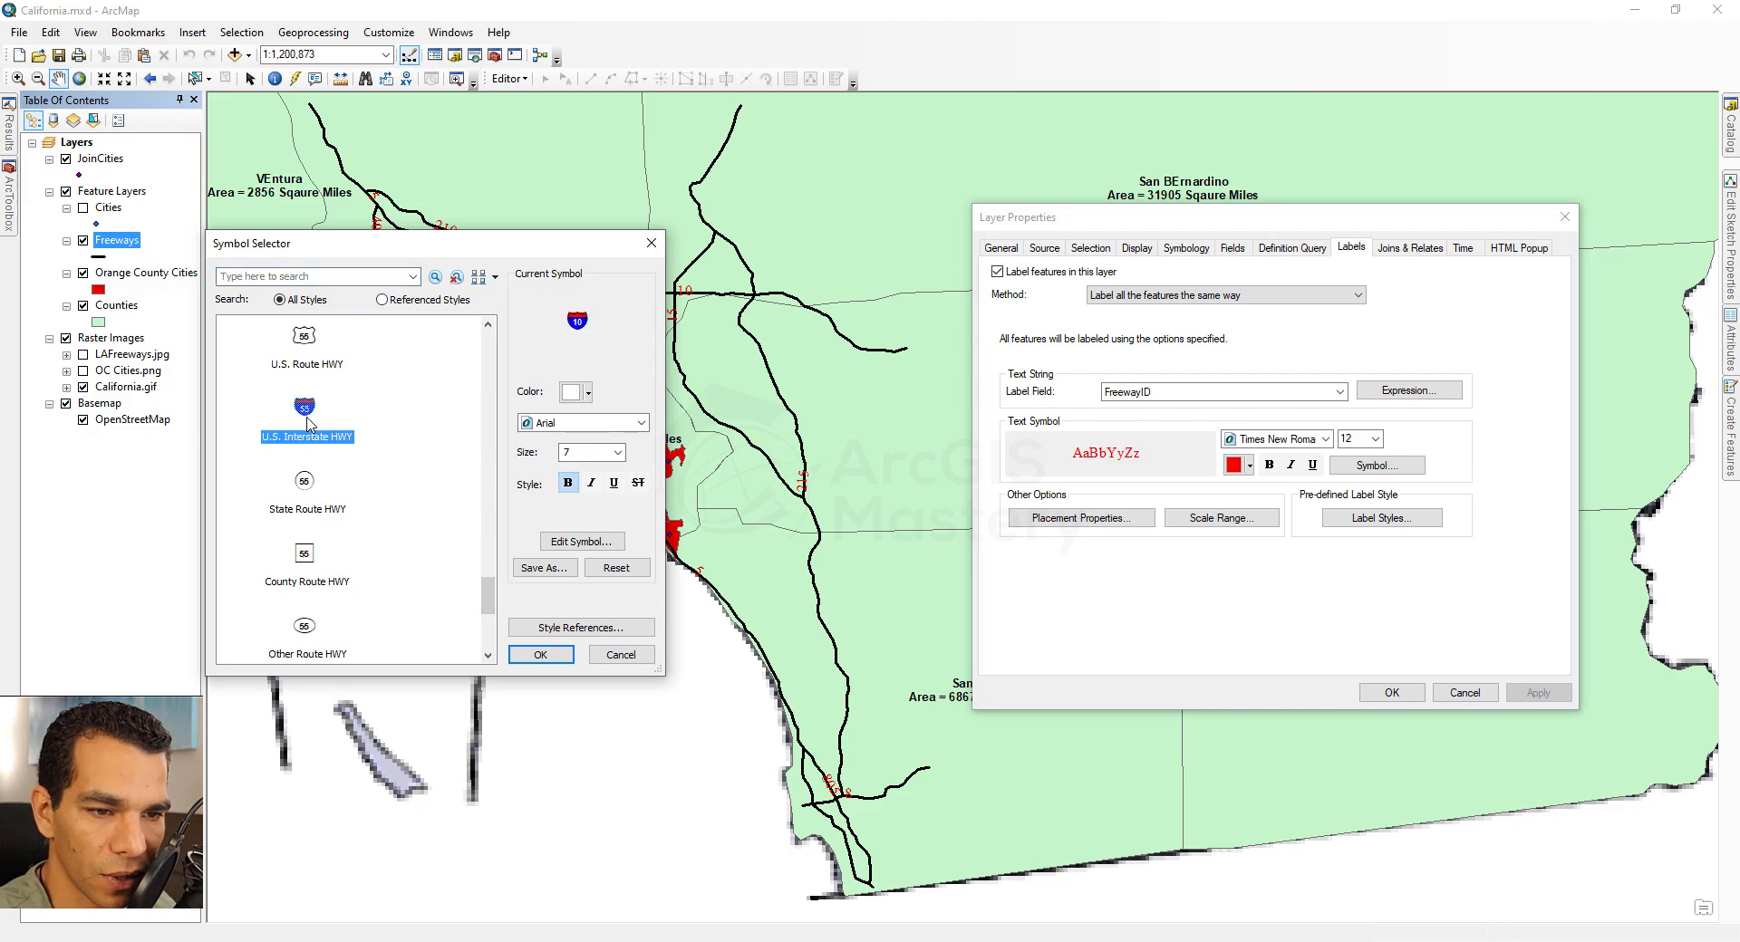
{"action": "left_click", "coordinate": [541, 655]}
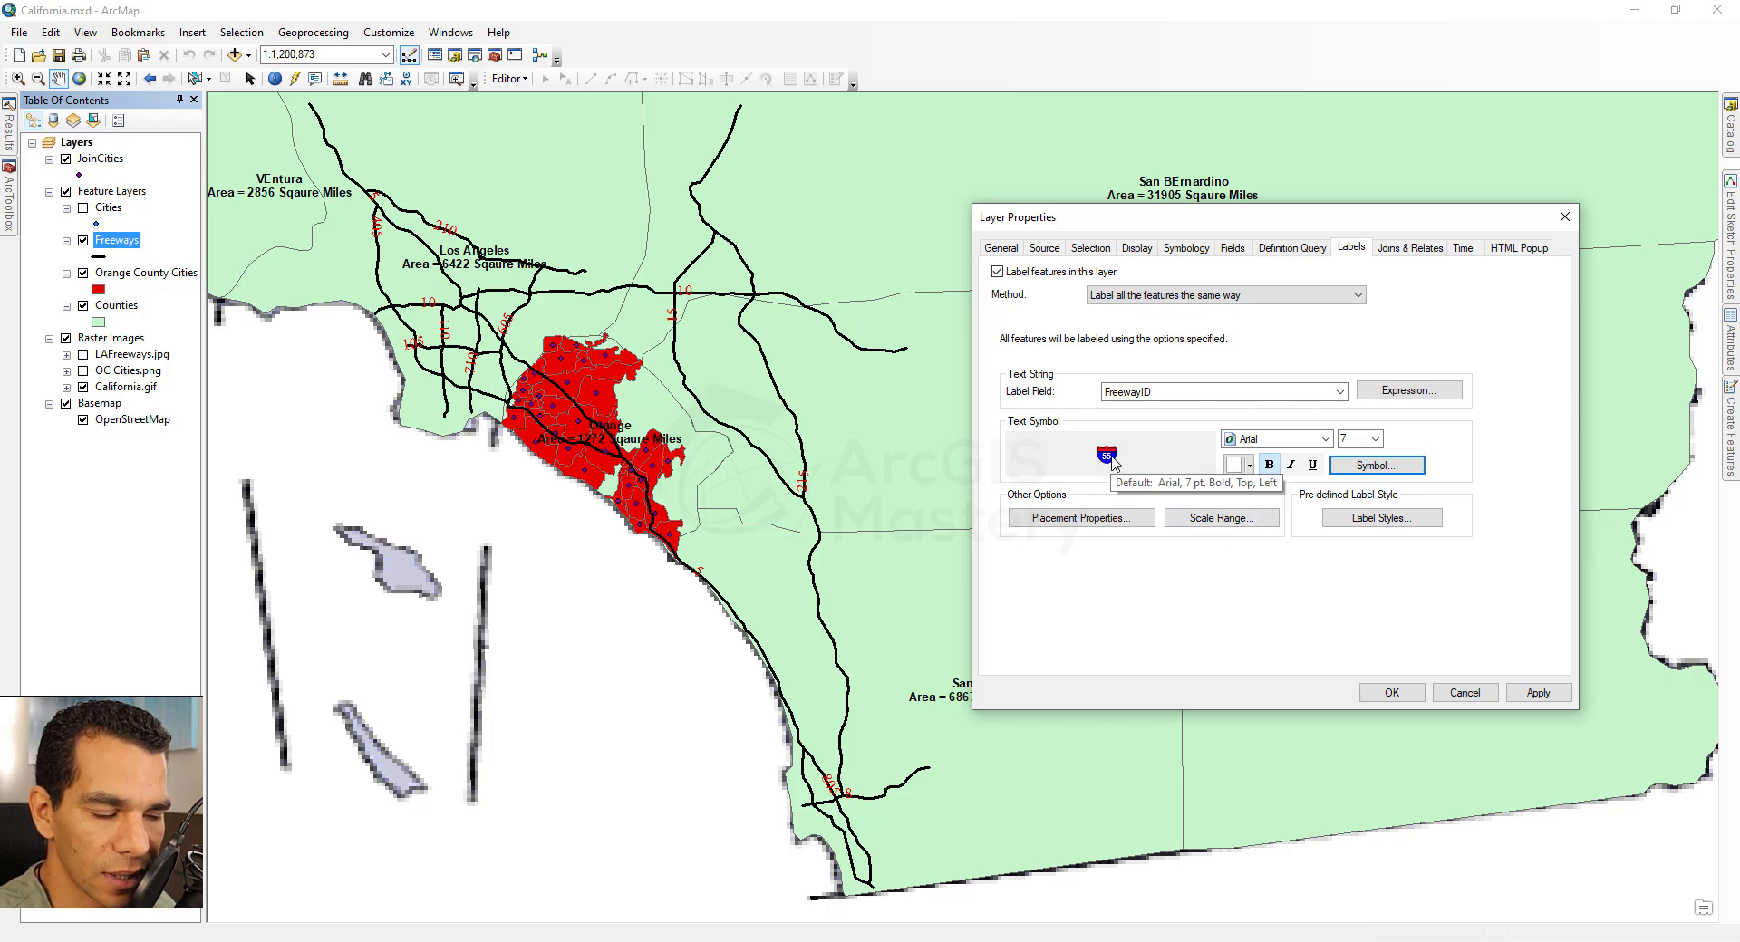
{"action": "left_click", "coordinate": [1538, 692]}
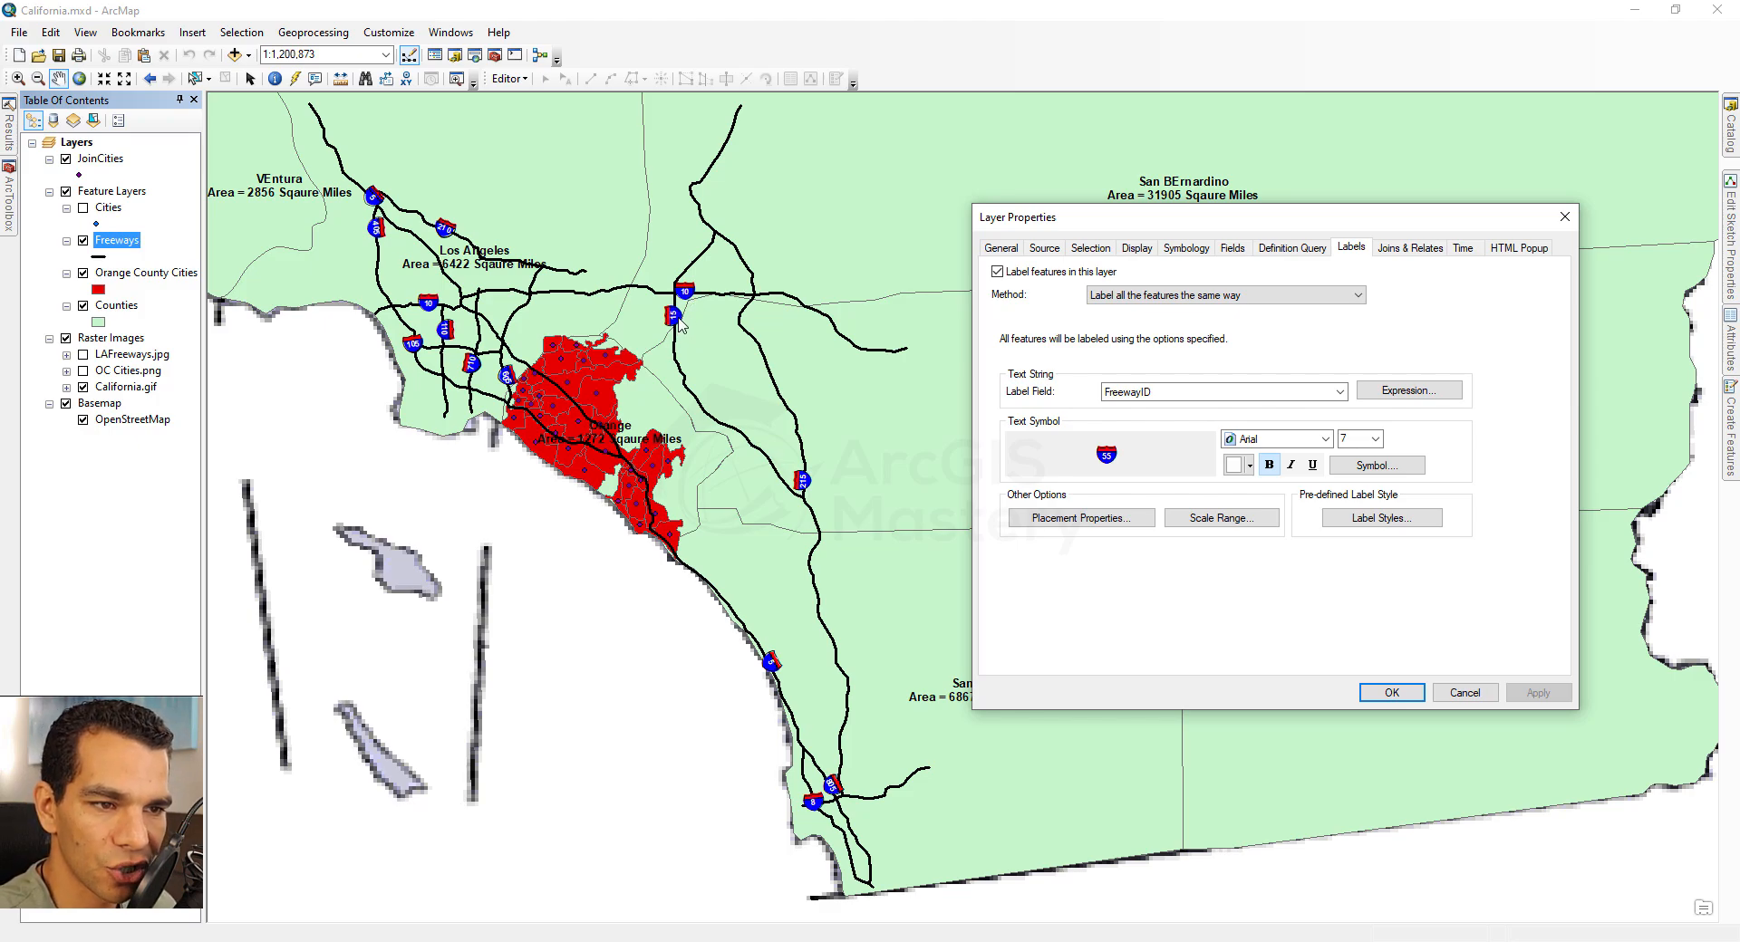
Set the freeway labels' placement orientation to Horizontal and apply the change.
{"action": "left_click", "coordinate": [1102, 527]}
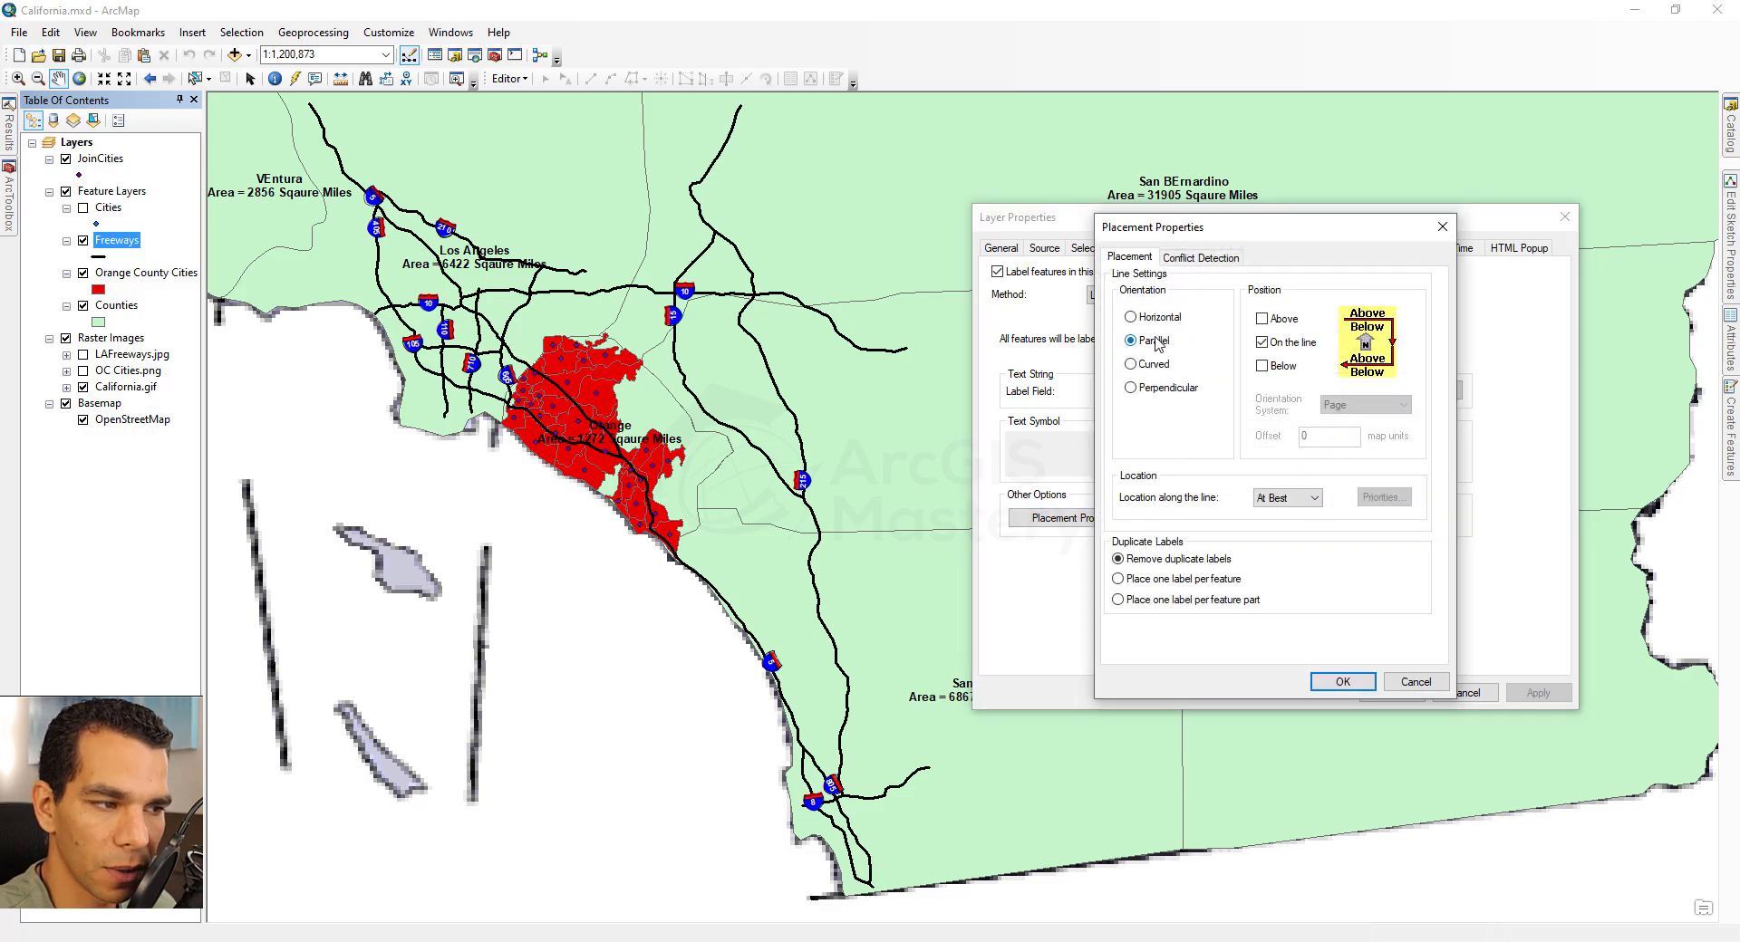
{"action": "left_click", "coordinate": [1133, 317]}
{"action": "left_click", "coordinate": [1356, 677]}
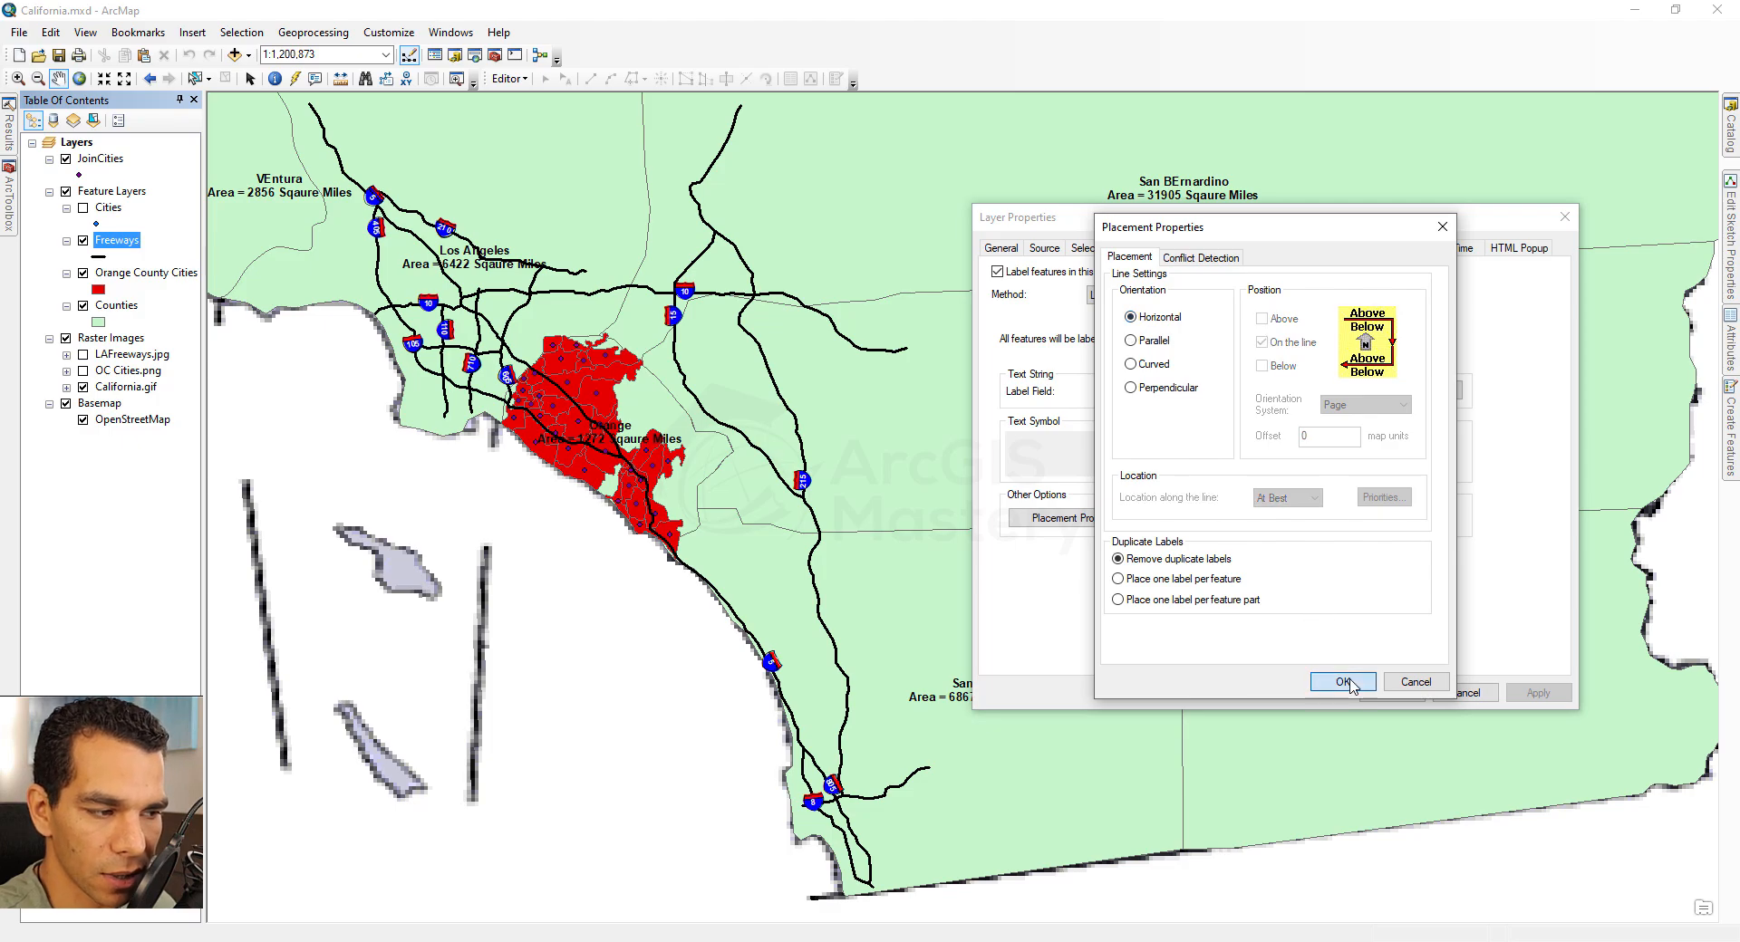
{"action": "left_click", "coordinate": [1535, 692]}
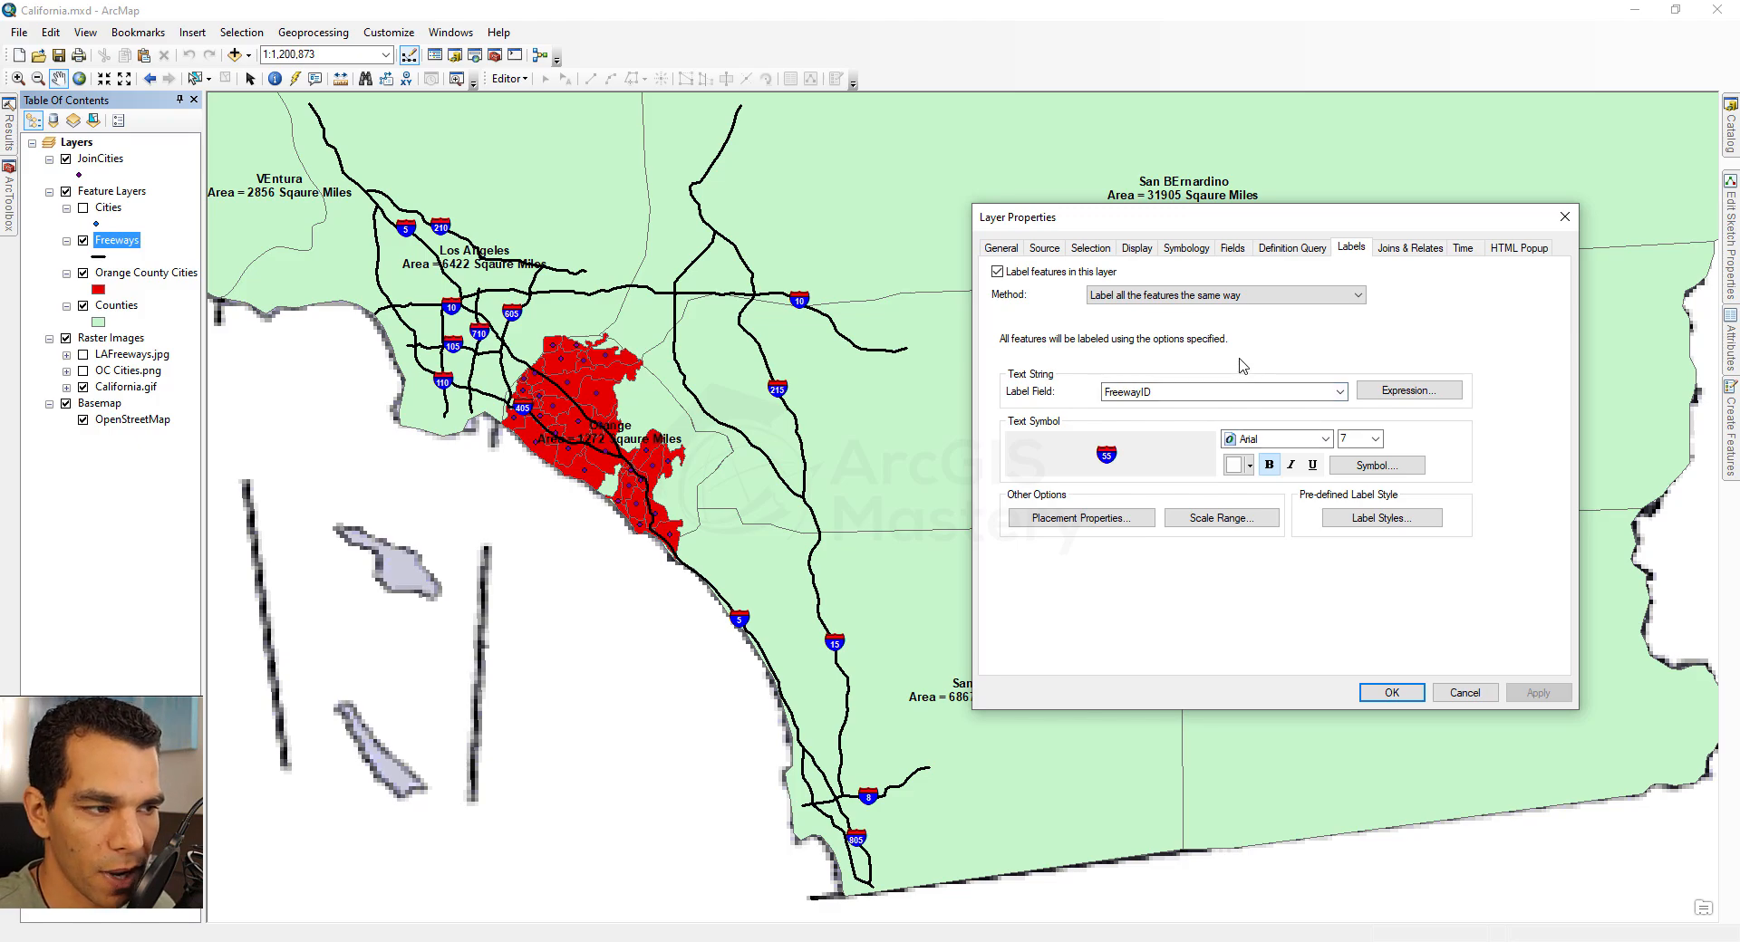
{"action": "left_click", "coordinate": [1178, 303]}
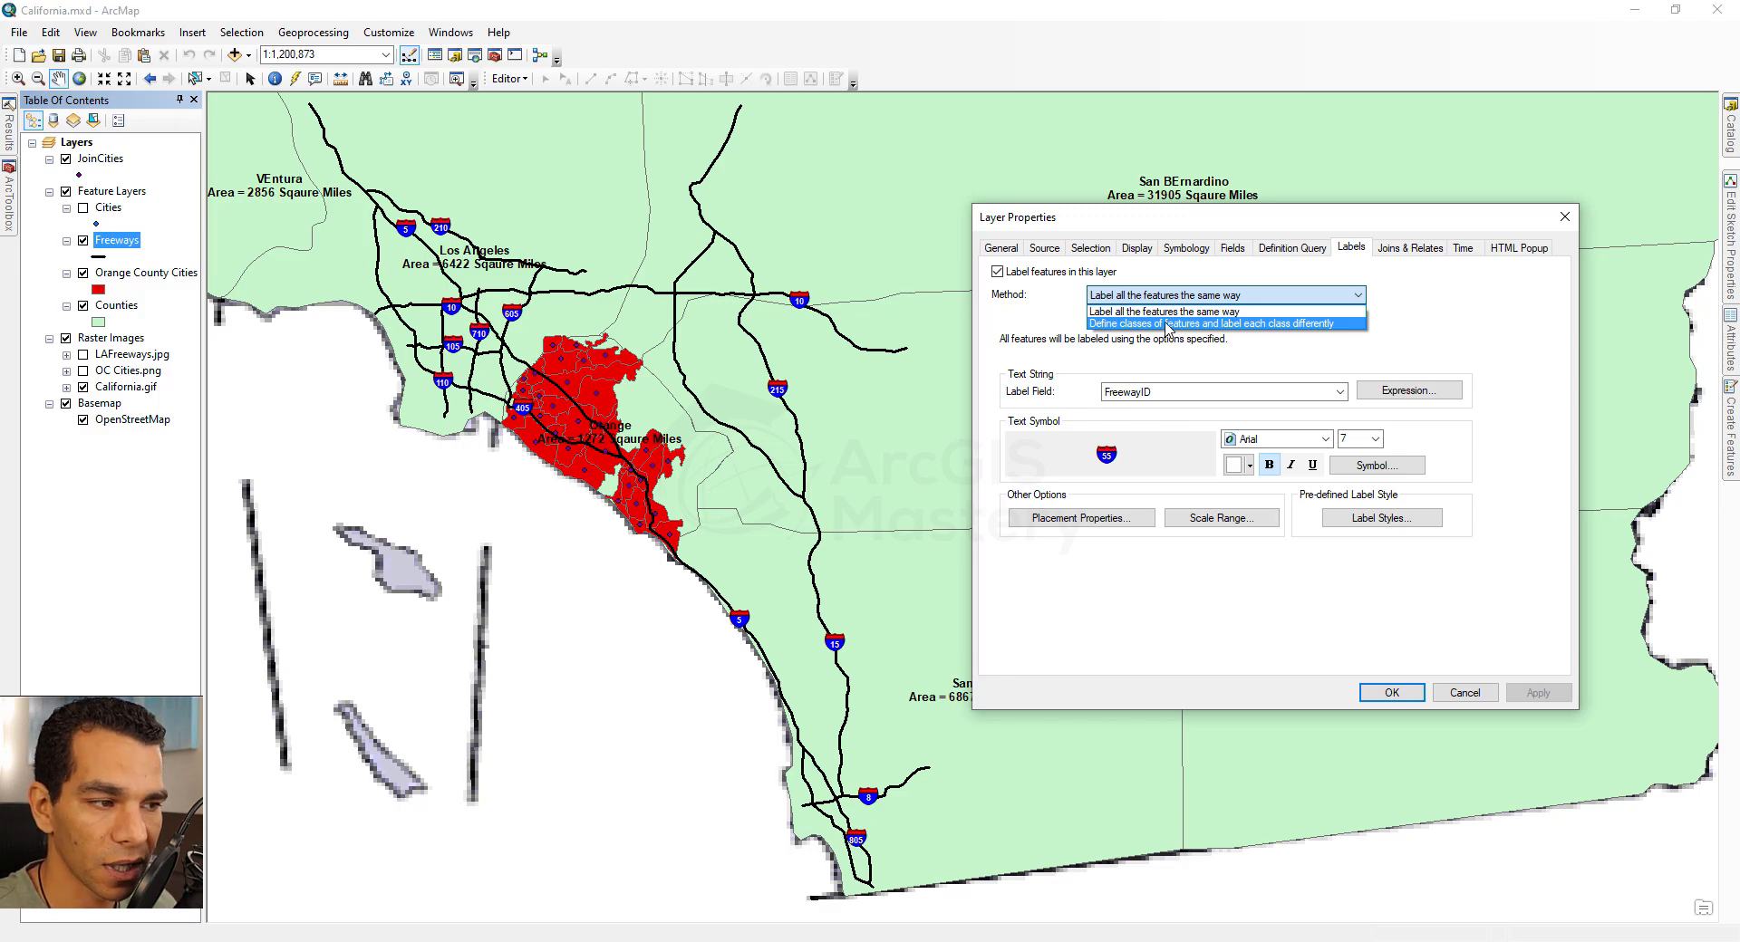
{"action": "left_click", "coordinate": [1240, 352]}
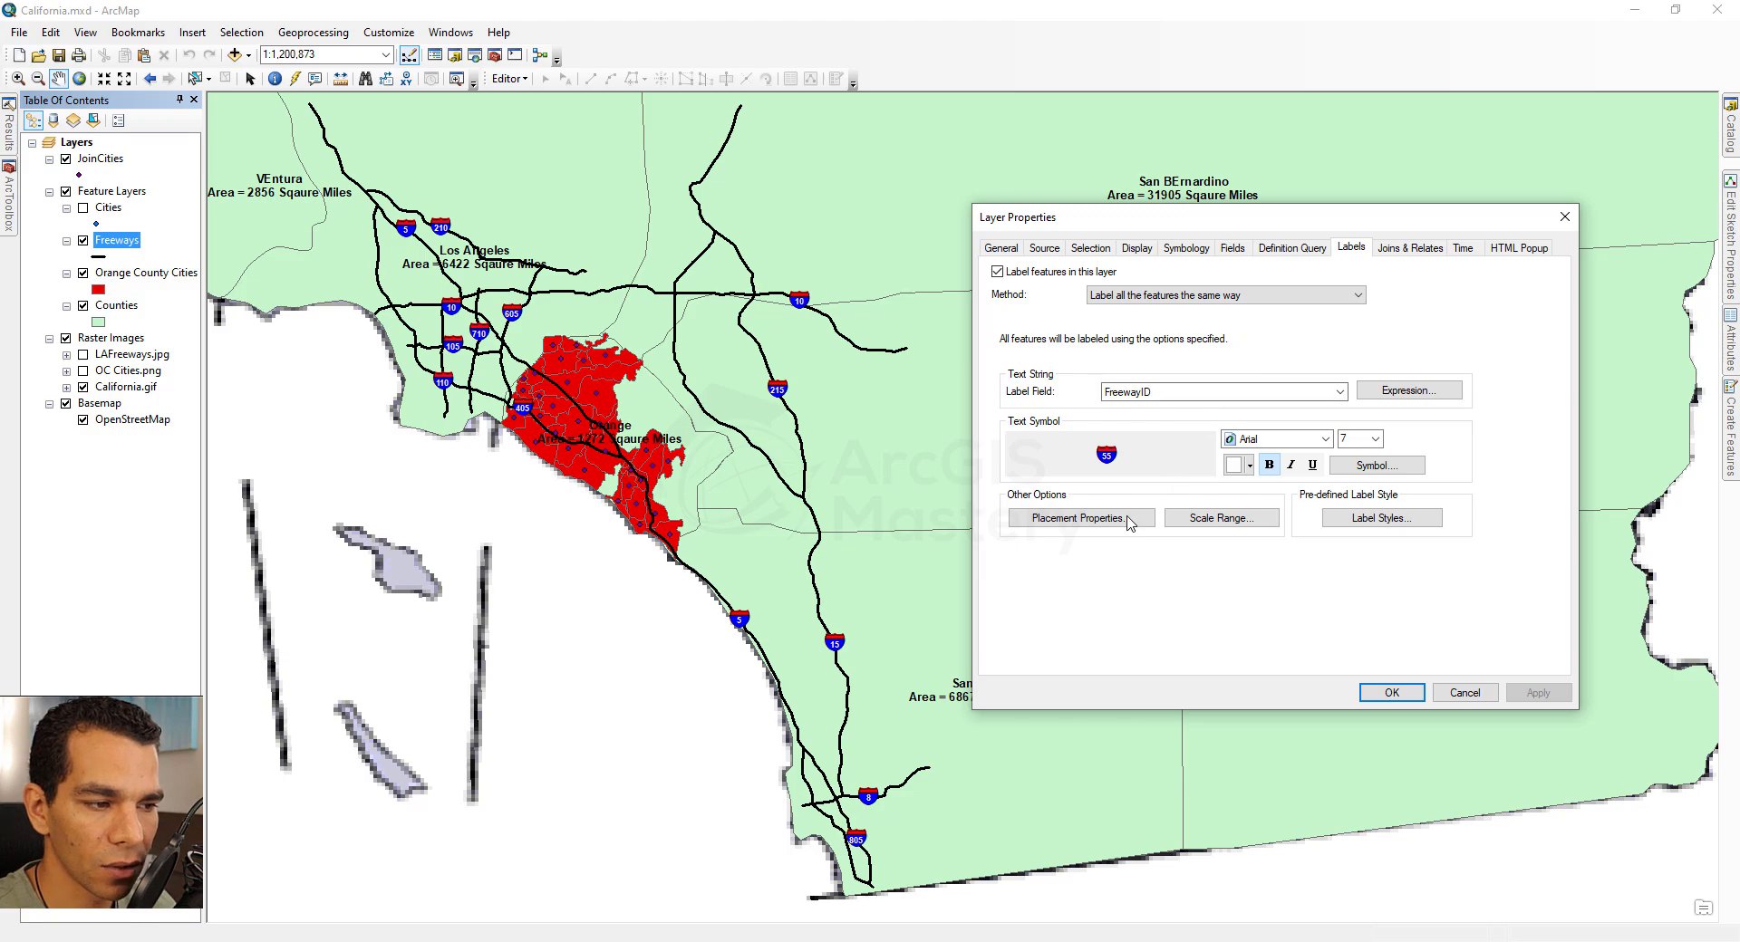